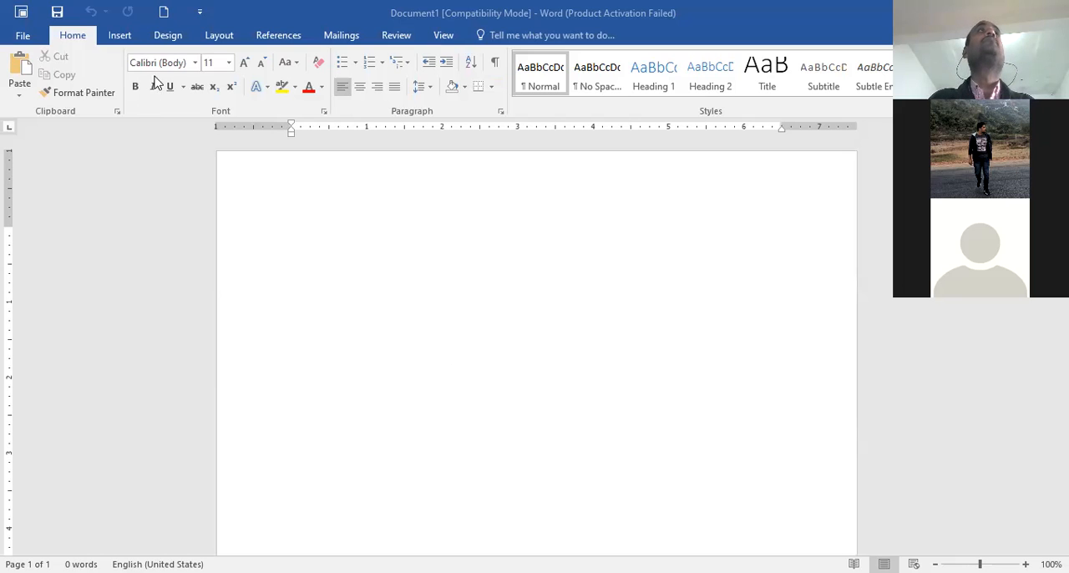
# Insert a Basic Block List SmartArt graphic from the List category and close its text pane
pyautogui.click(122, 36)
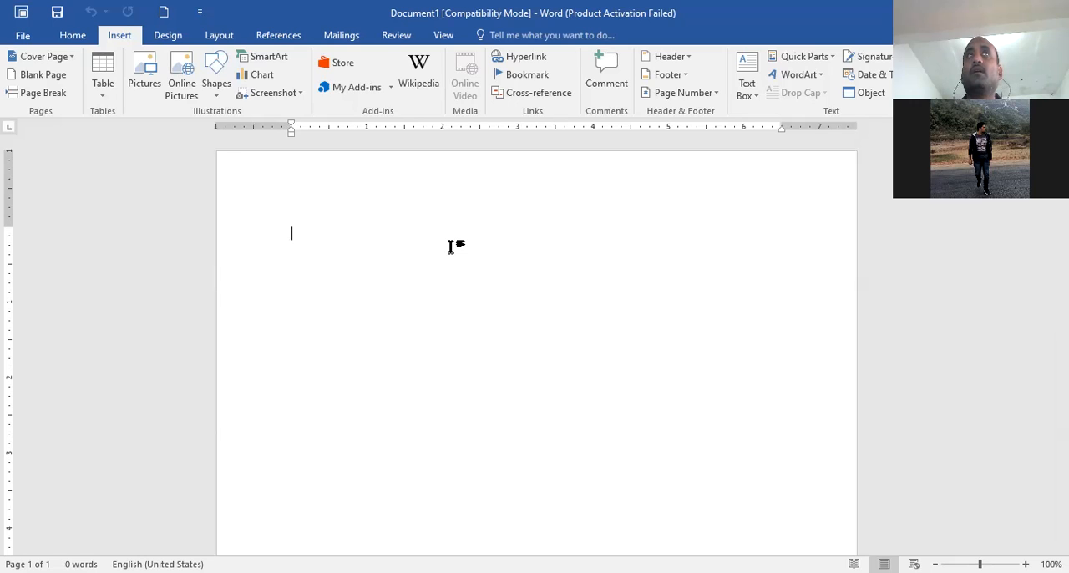
pyautogui.click(264, 58)
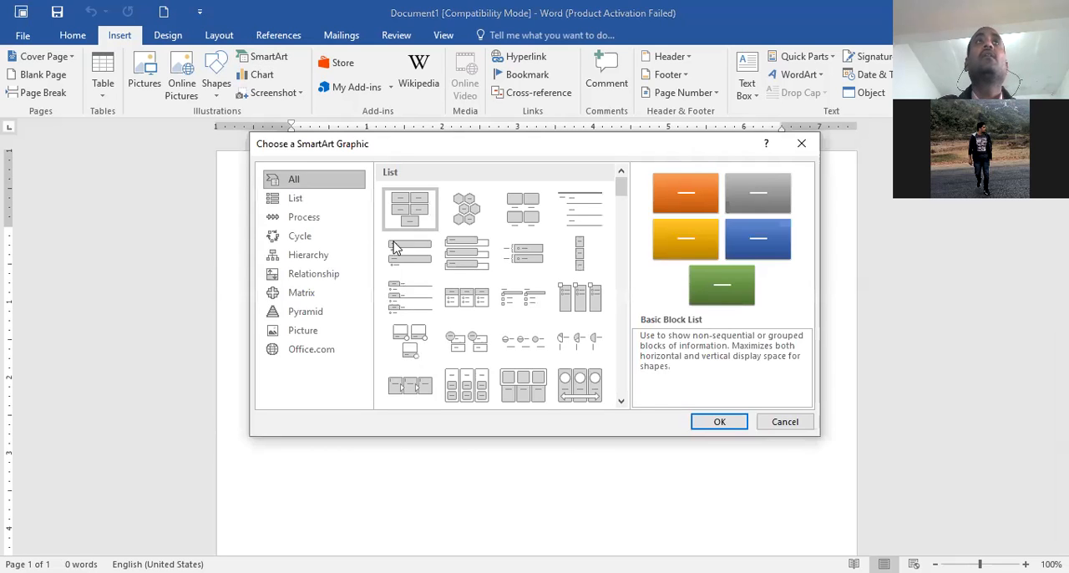
pyautogui.click(308, 205)
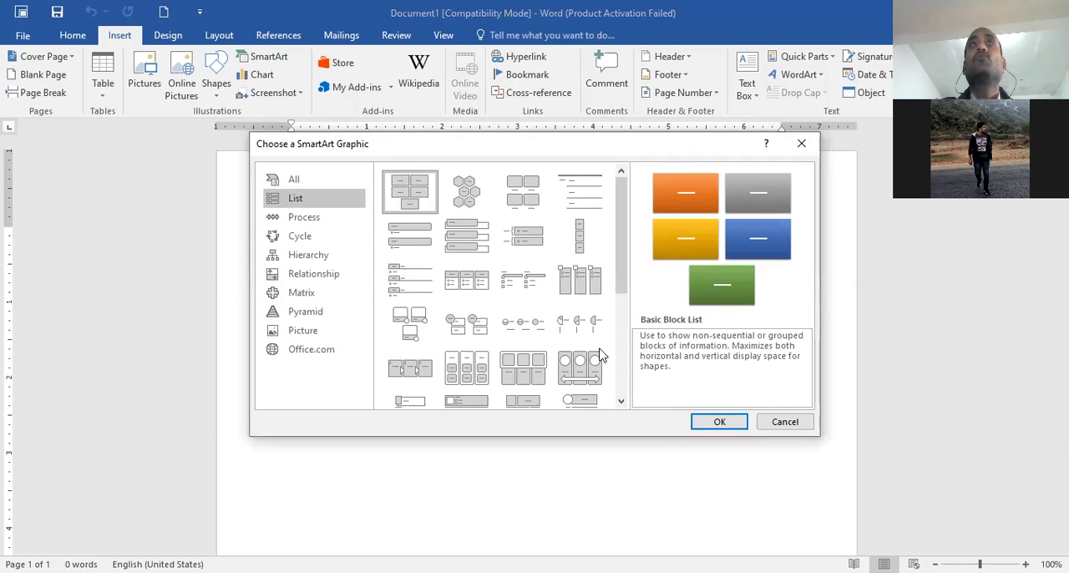
pyautogui.click(709, 422)
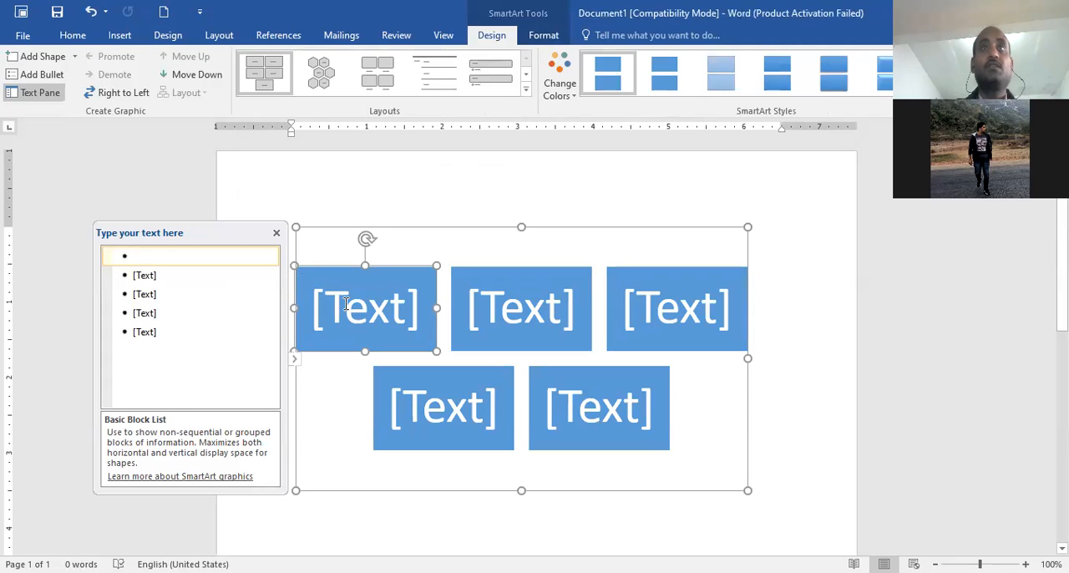
pyautogui.click(277, 233)
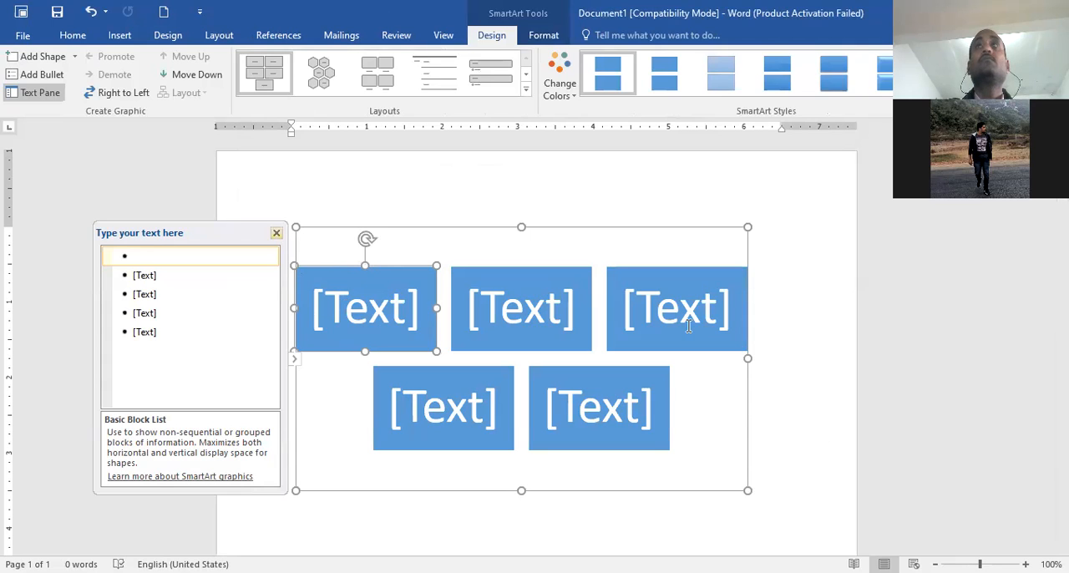
# Delete the whole Basic Block List graphic from the page
pyautogui.click(304, 238)
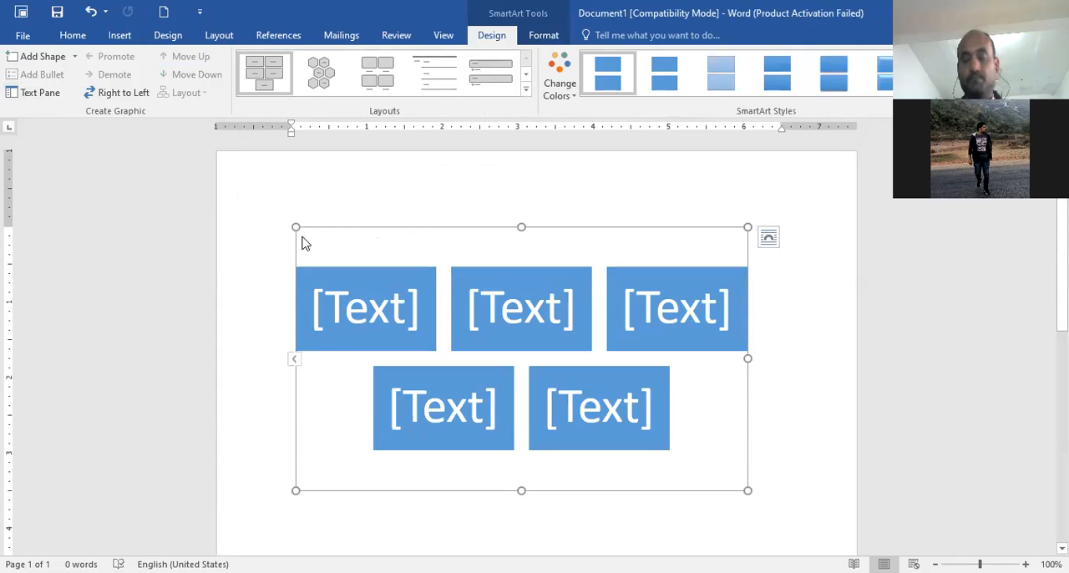
pyautogui.press('Delete')
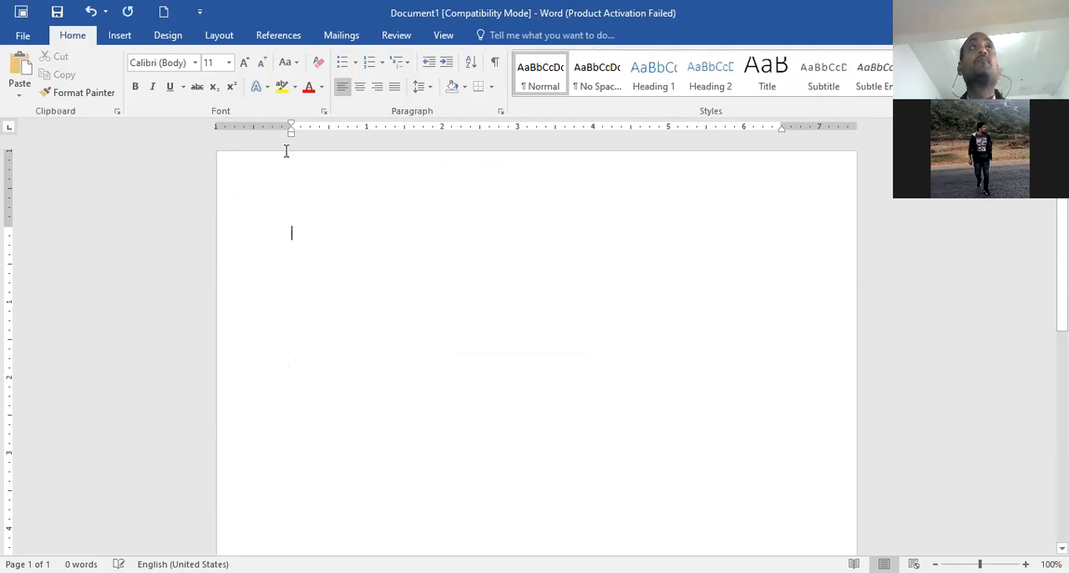
# Insert a Basic Cycle SmartArt graphic into the blank document
pyautogui.click(120, 35)
pyautogui.click(269, 57)
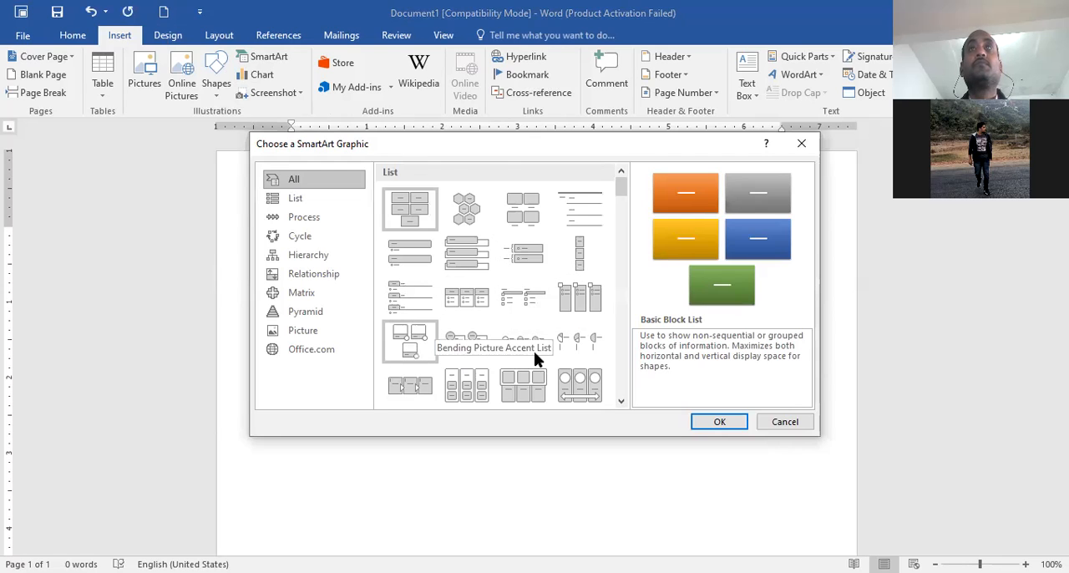
pyautogui.scroll(-3, 535, 354)
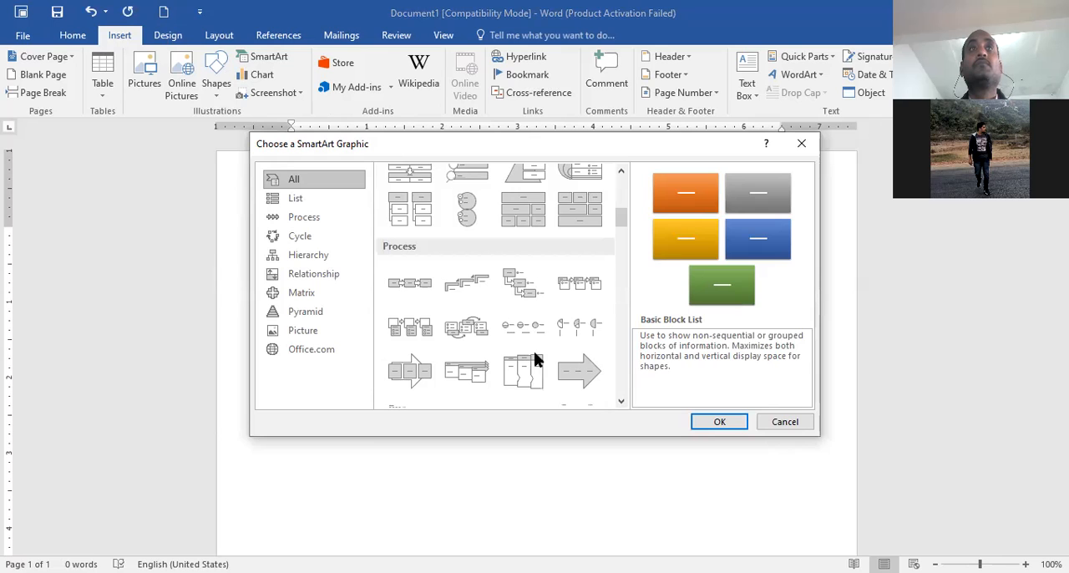
pyautogui.scroll(-3, 452, 349)
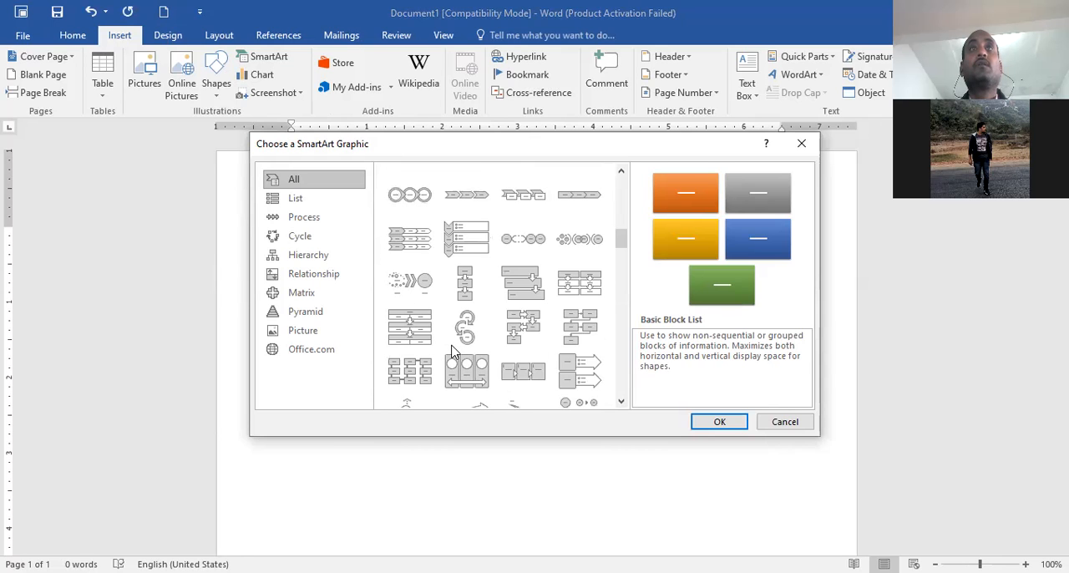
pyautogui.scroll(-3, 452, 351)
pyautogui.scroll(-3, 452, 352)
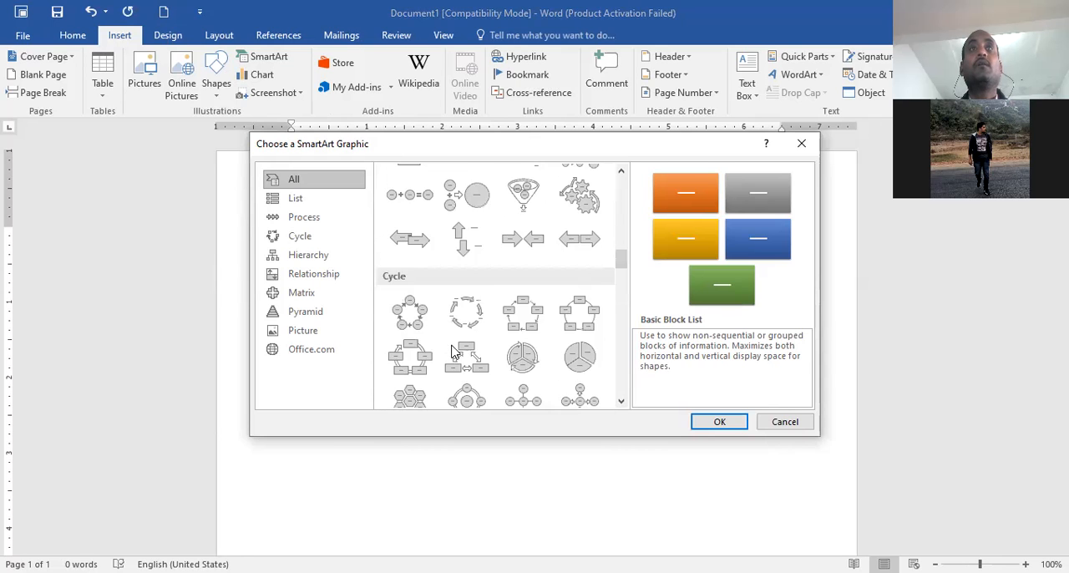
pyautogui.click(410, 312)
pyautogui.click(721, 422)
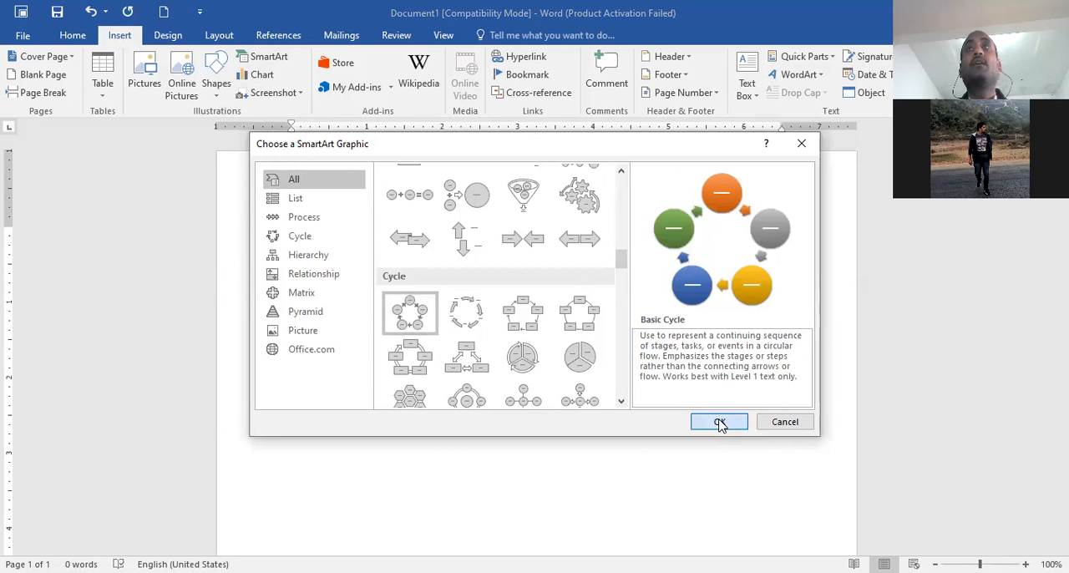
# Label the cycle's circles clockwise from the top circle as fghhfg, fgh, gfghfh, fghfg and fgh
pyautogui.click(521, 265)
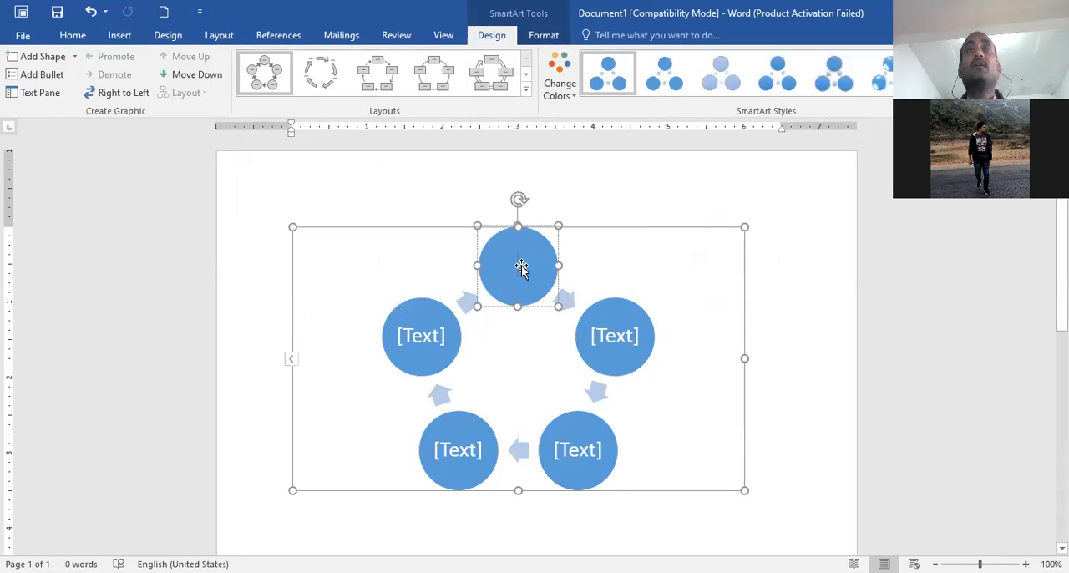
pyautogui.write('fghhfg')
pyautogui.click(609, 336)
pyautogui.write('fgh')
pyautogui.click(416, 351)
pyautogui.write('fgh')
pyautogui.click(458, 449)
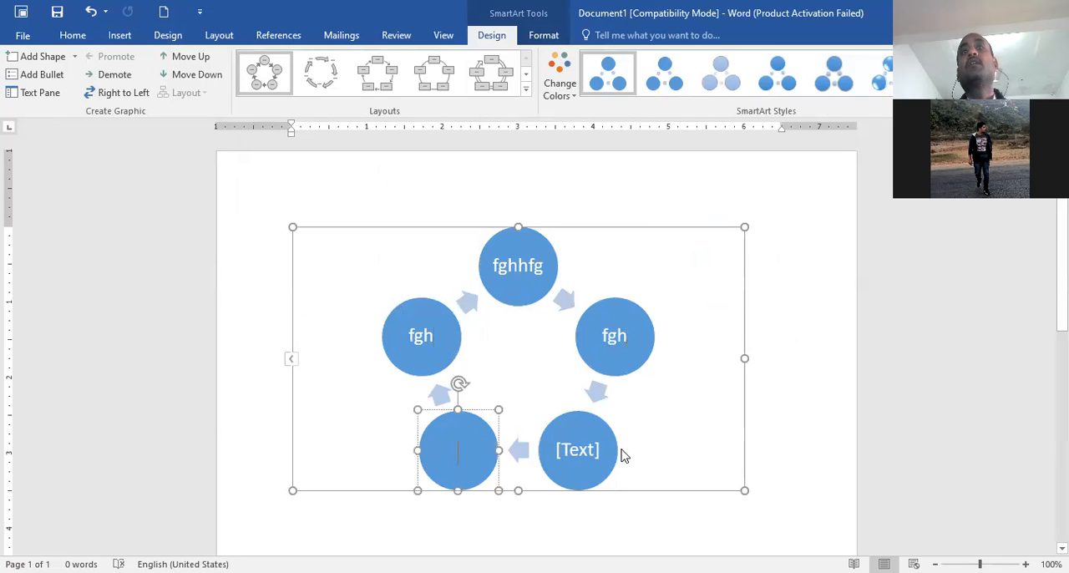
pyautogui.click(580, 447)
pyautogui.write('gfhfgh')
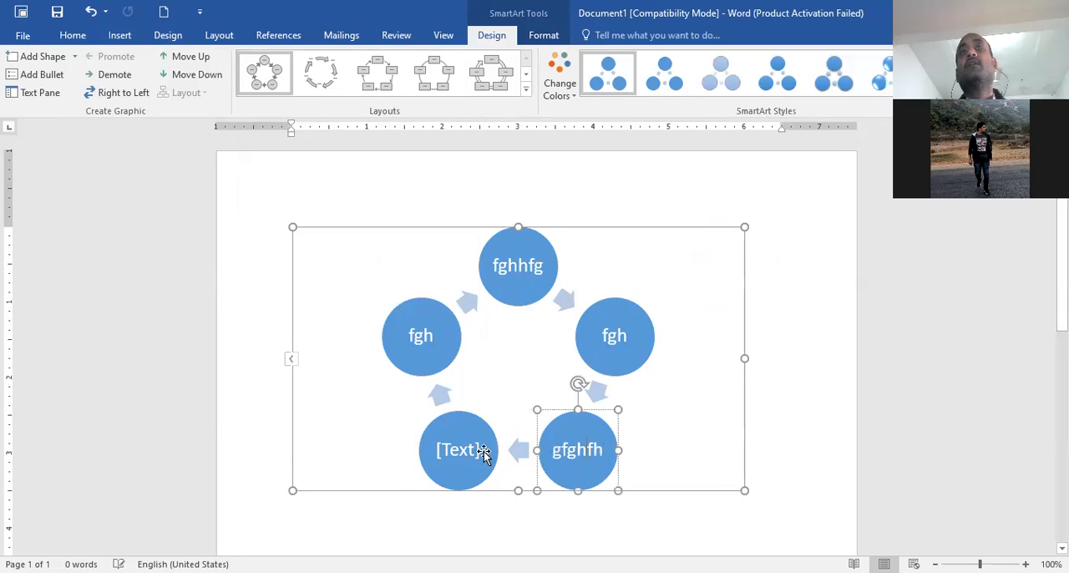
pyautogui.click(476, 454)
pyautogui.write('fghfg')
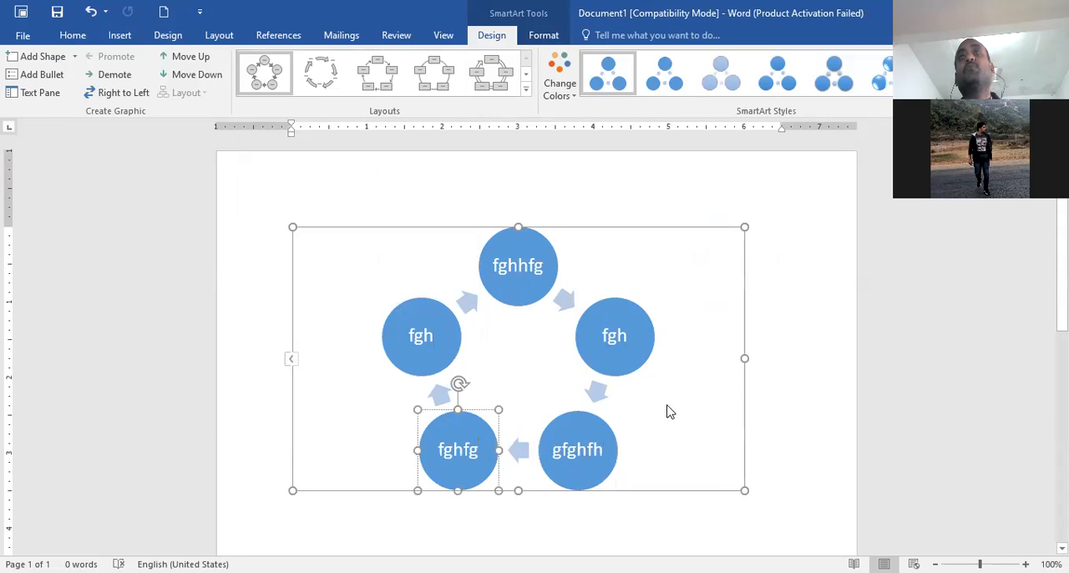
pyautogui.click(780, 449)
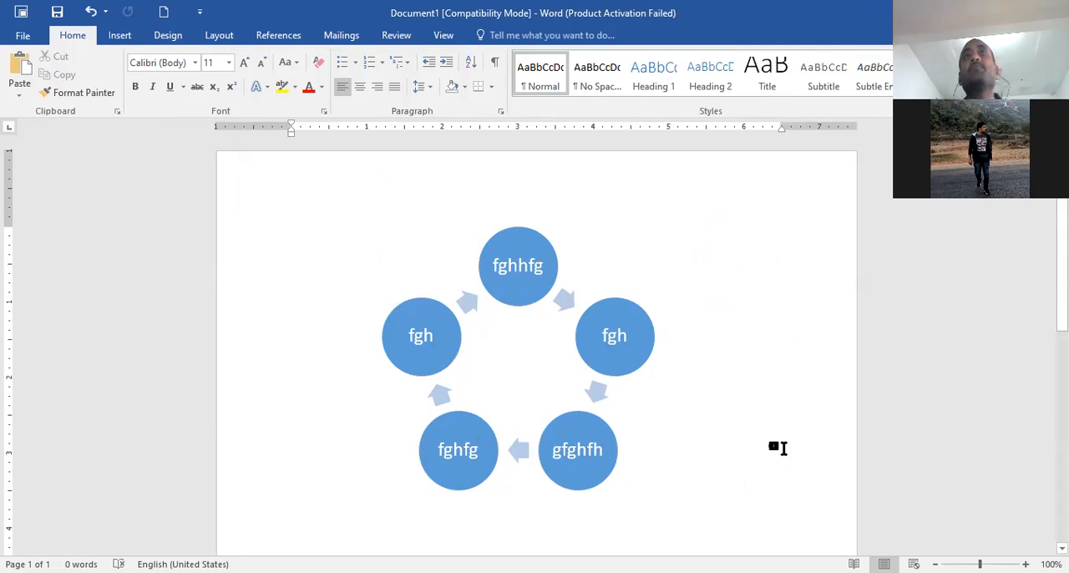
# Examine the SmartArt layouts in the Cycle, Relationship, Matrix, Picture, Office.com, Pyramid and All categories without inserting one
pyautogui.click(121, 42)
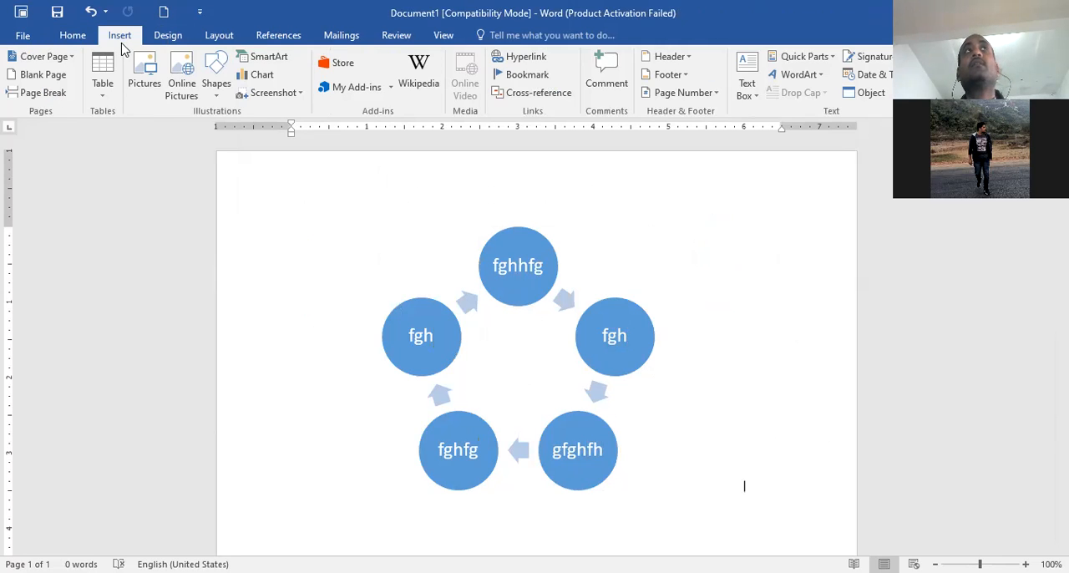
pyautogui.click(288, 65)
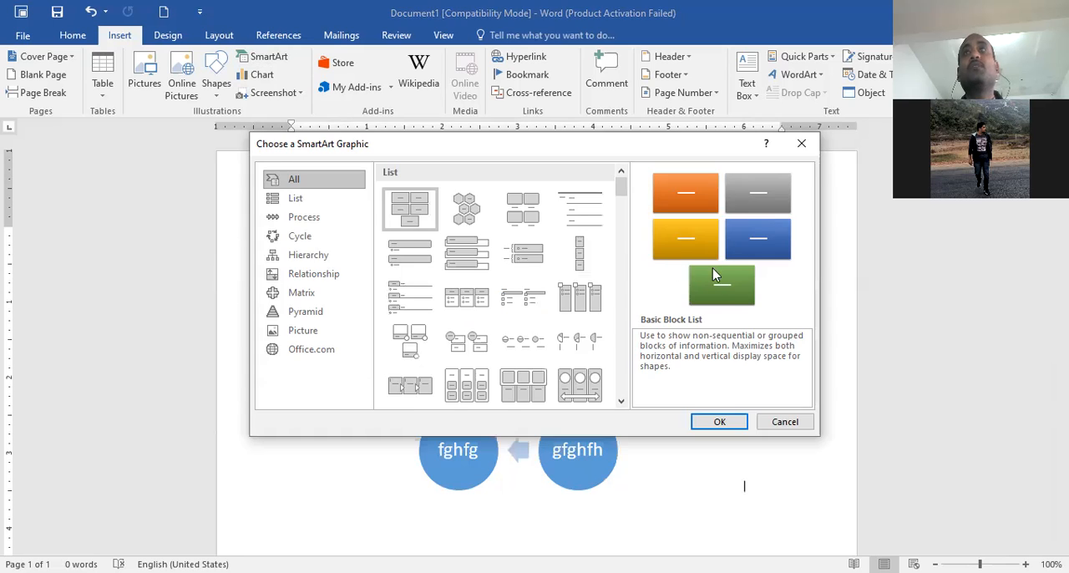
pyautogui.click(299, 239)
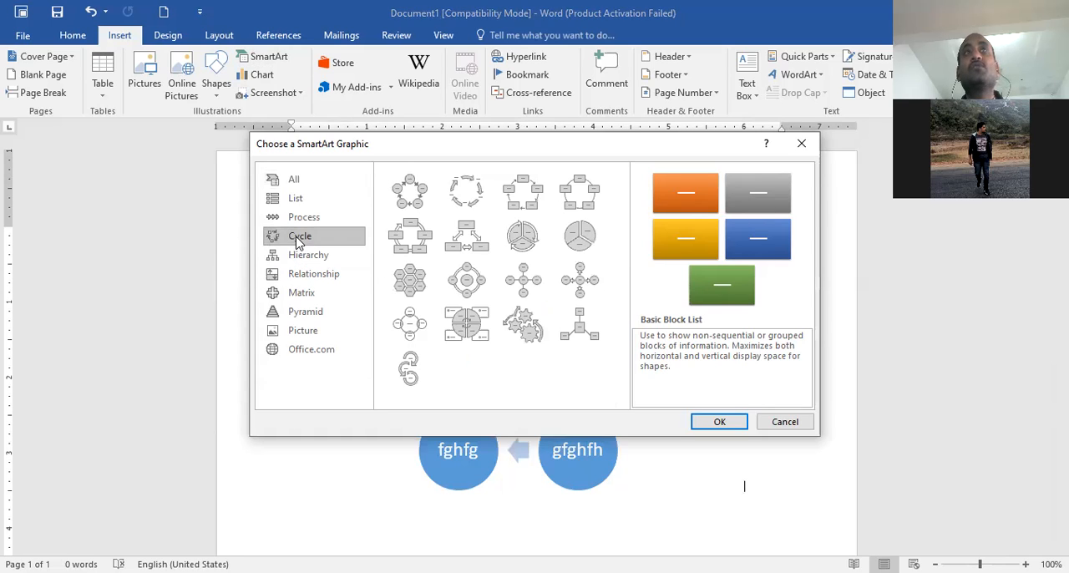
pyautogui.click(300, 281)
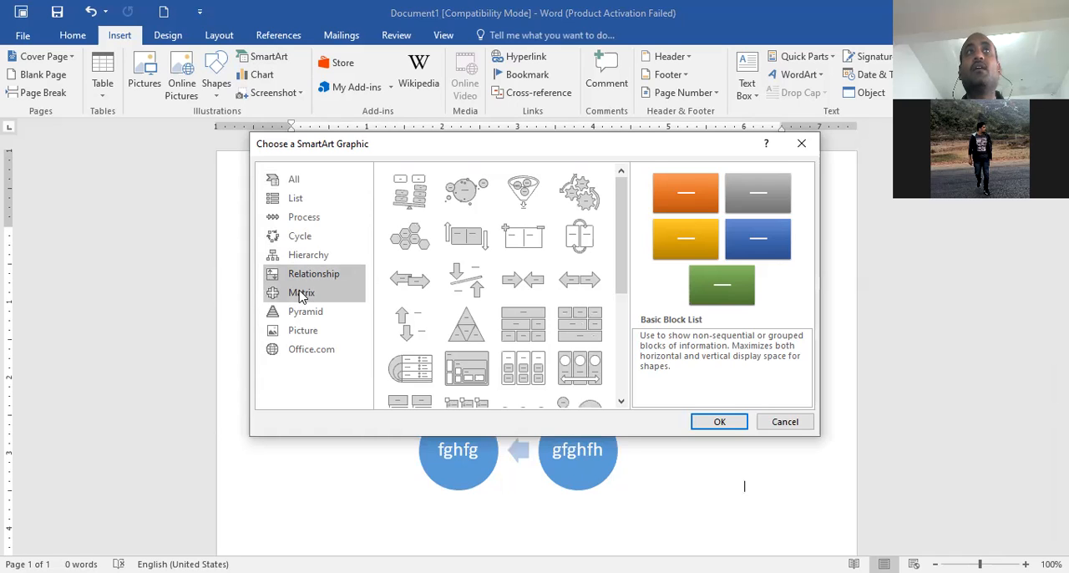
pyautogui.click(282, 295)
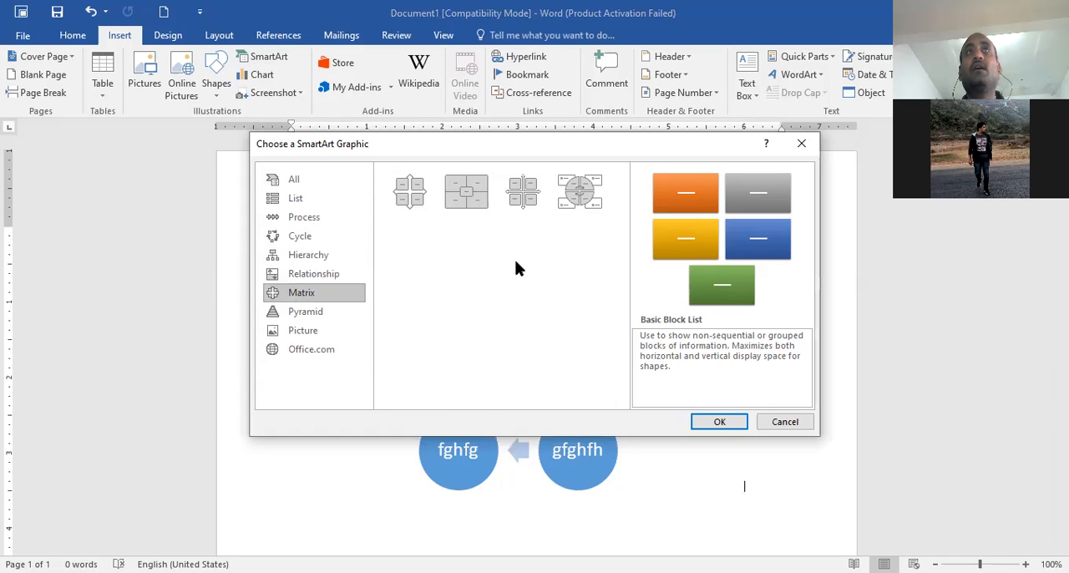
pyautogui.click(309, 333)
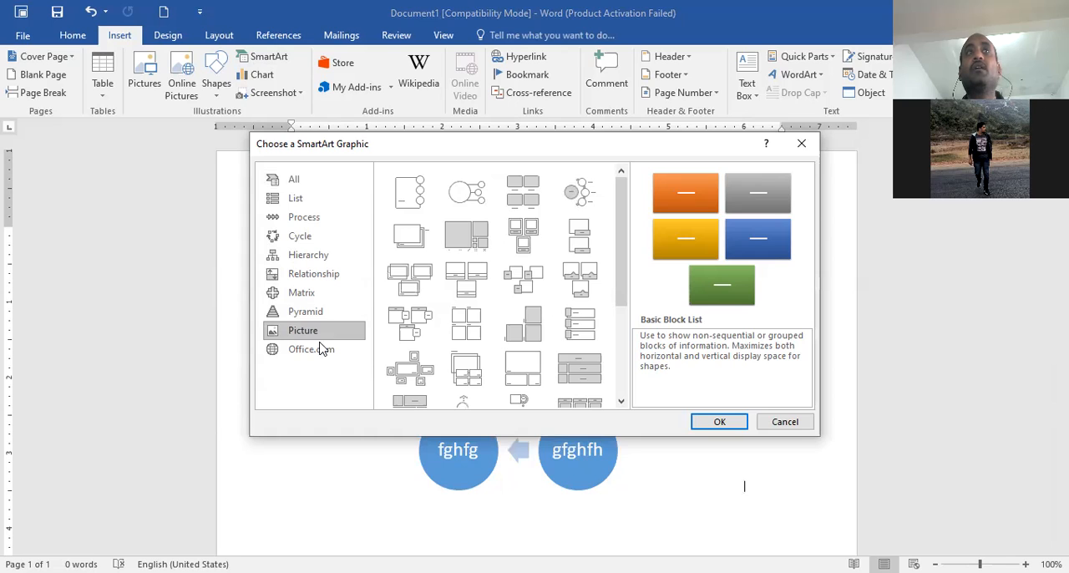
pyautogui.click(318, 350)
pyautogui.click(309, 318)
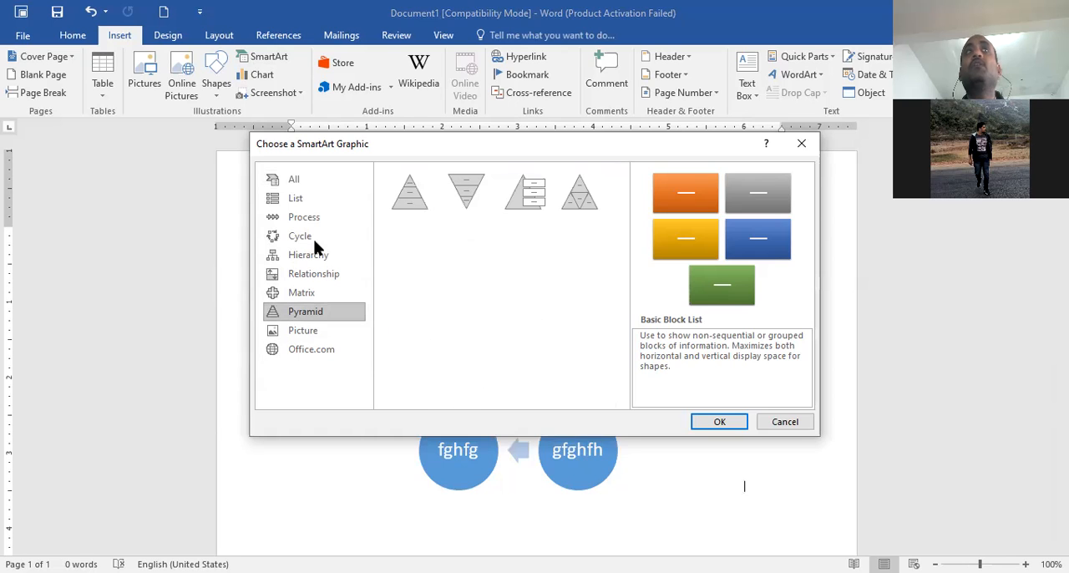
pyautogui.click(302, 187)
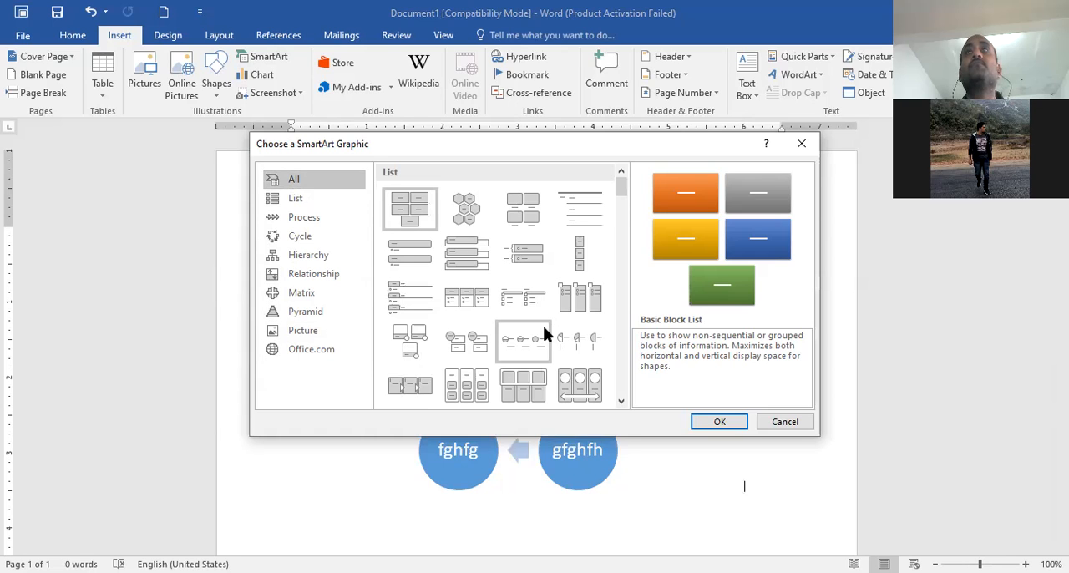
pyautogui.scroll(-2, 543, 331)
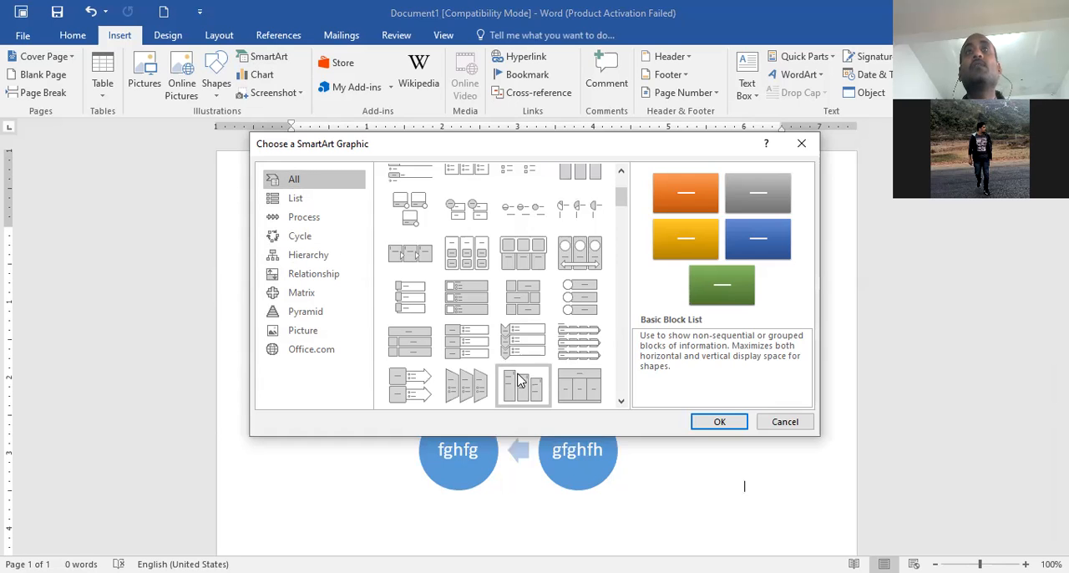
pyautogui.click(788, 421)
# Resize the cycle graphic to about 1.9 inches wide and 1.9 inches high, and delete it from the page
pyautogui.moveTo(743, 490); pyautogui.dragTo(434, 334)
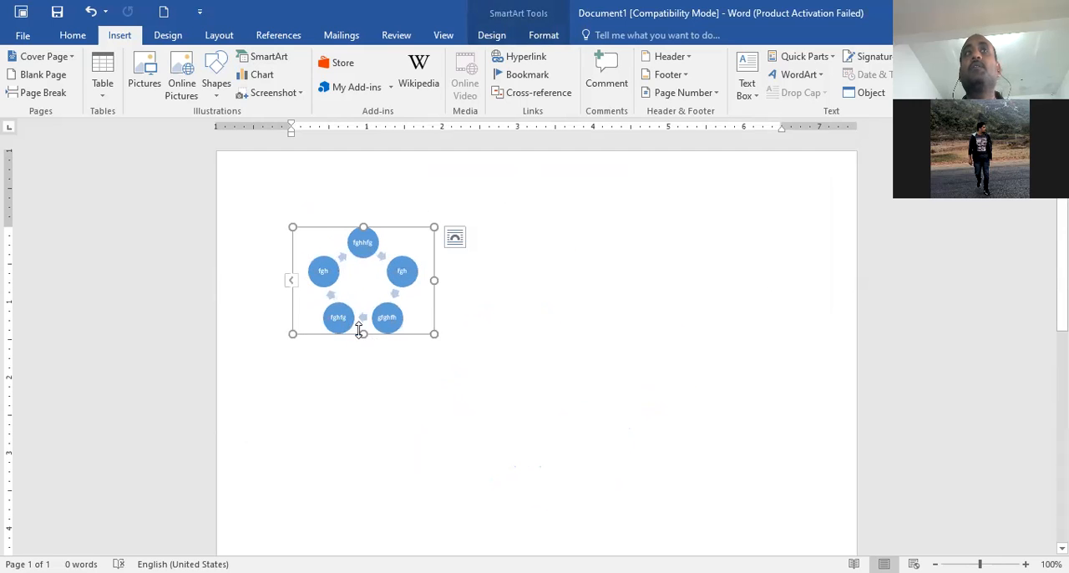
pyautogui.moveTo(363, 334); pyautogui.dragTo(364, 370)
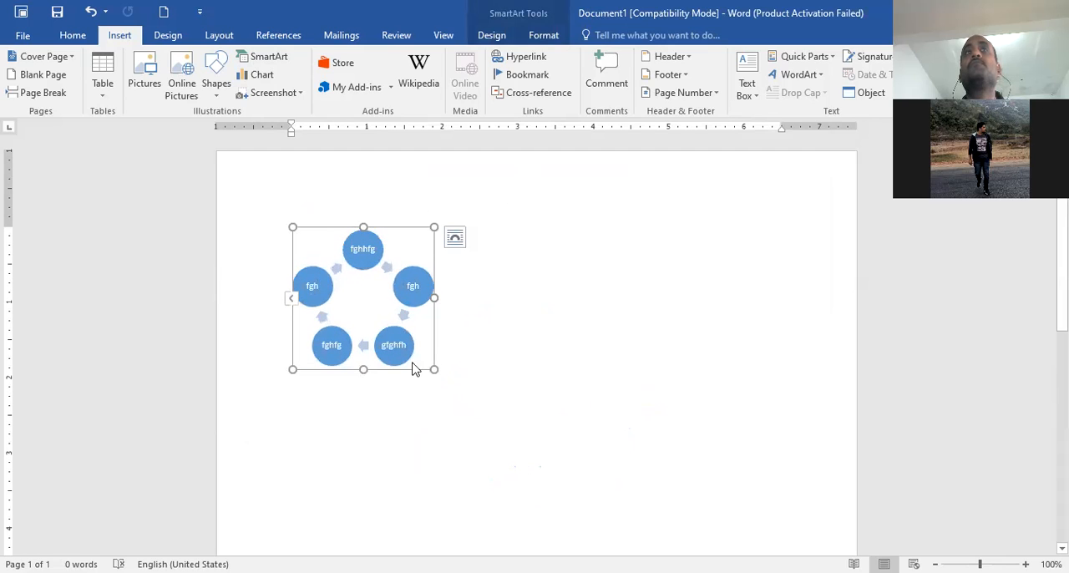
pyautogui.click(472, 414)
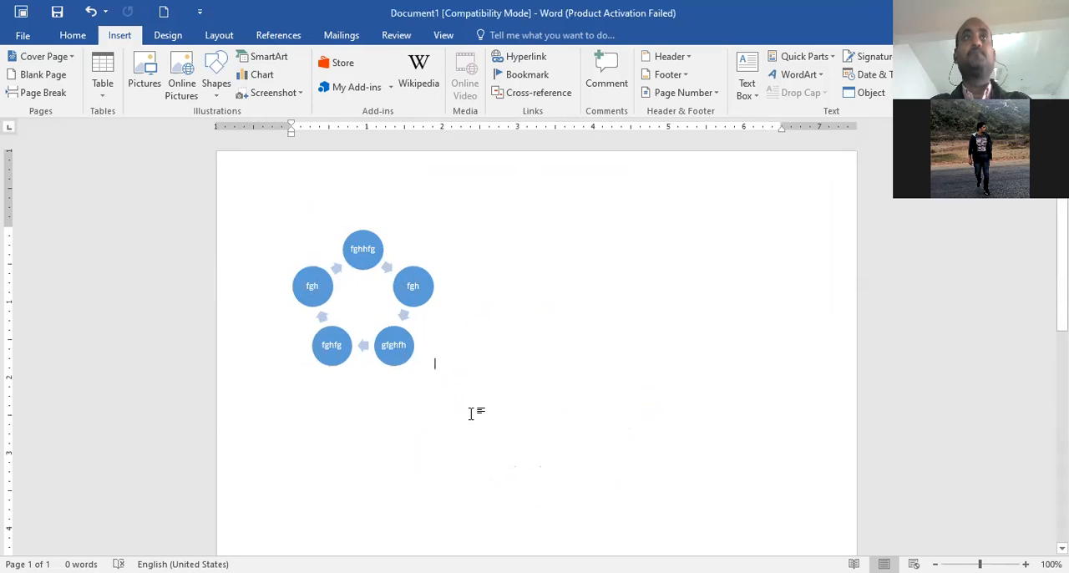
pyautogui.press('BackSpace')
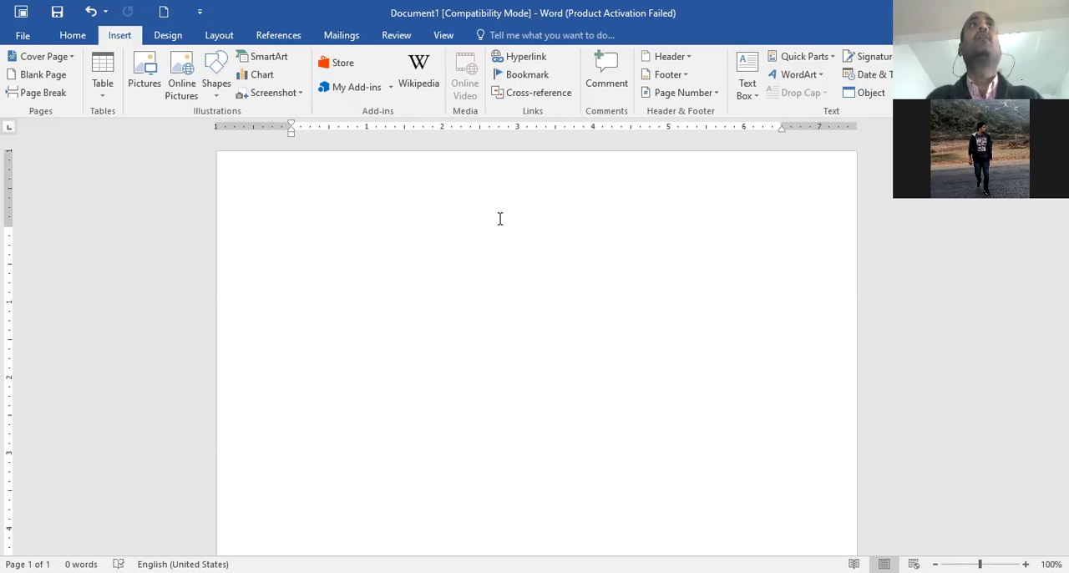
pyautogui.click(687, 59)
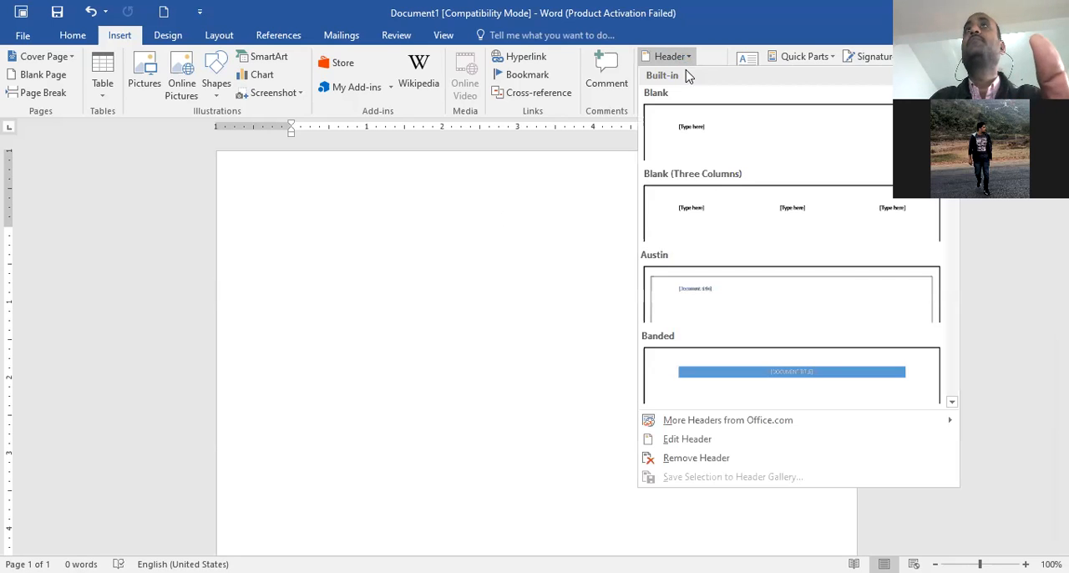
pyautogui.click(515, 359)
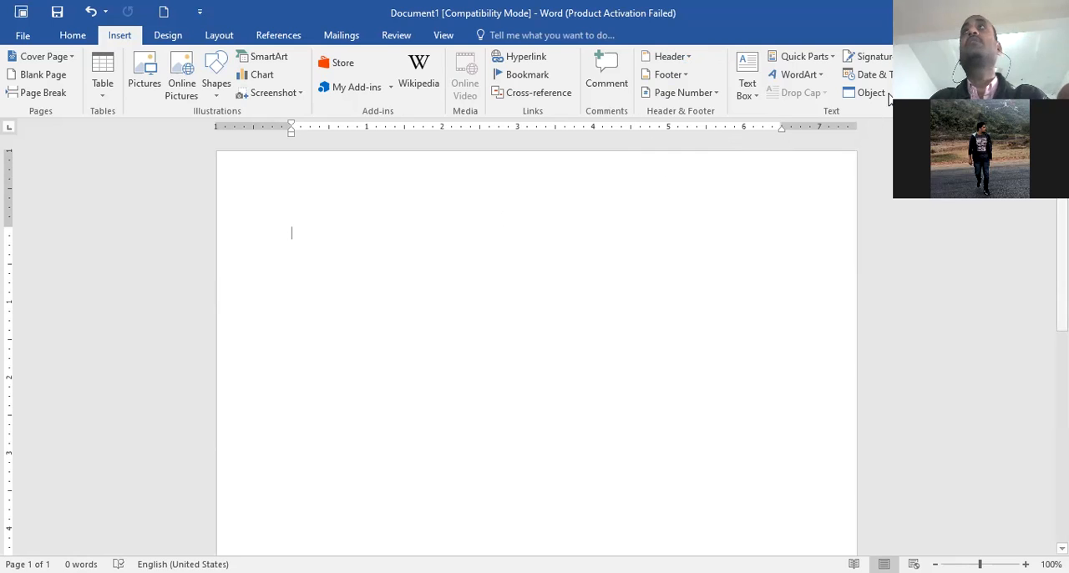
pyautogui.click(821, 84)
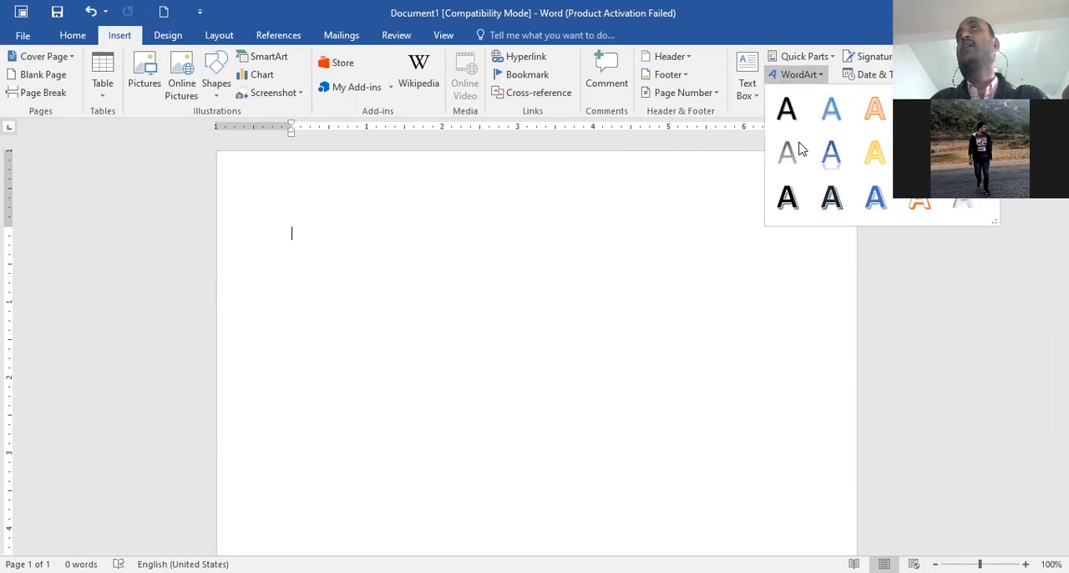
pyautogui.click(714, 320)
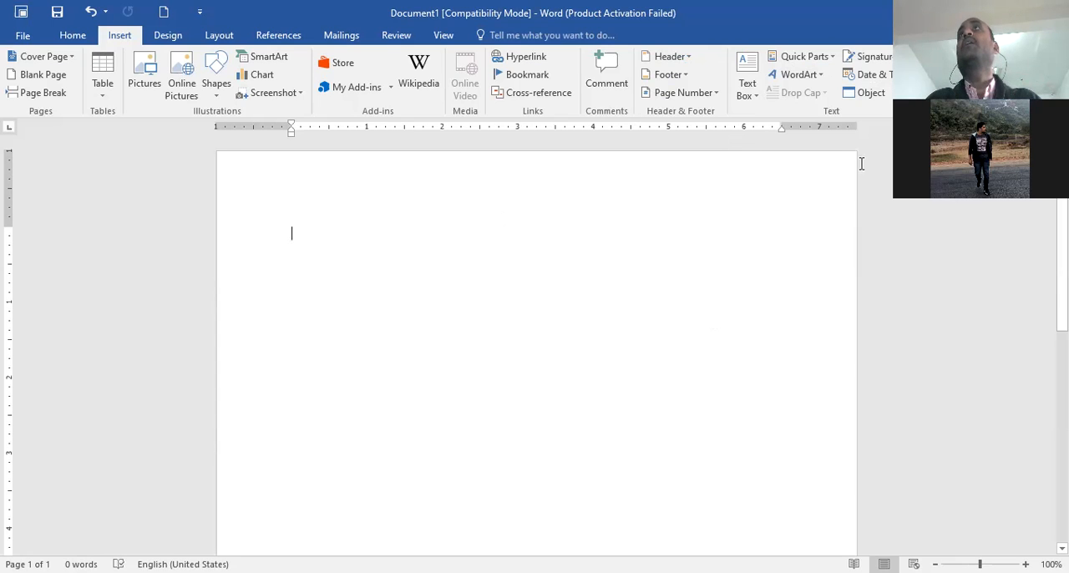
# Insert a WordArt object in the gold outlined style and replace its placeholder text with SICS
pyautogui.click(821, 84)
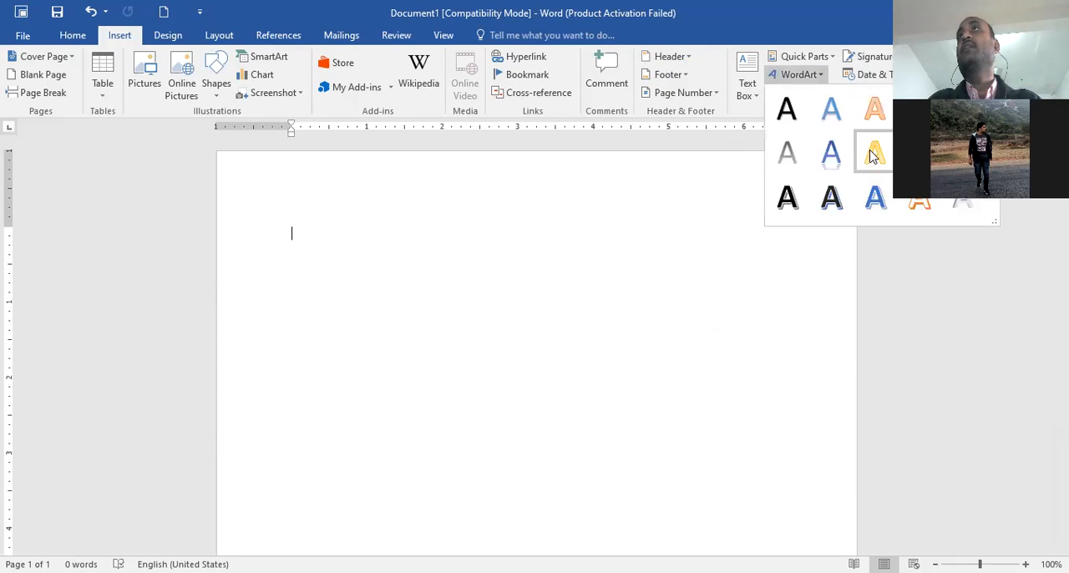
pyautogui.click(877, 162)
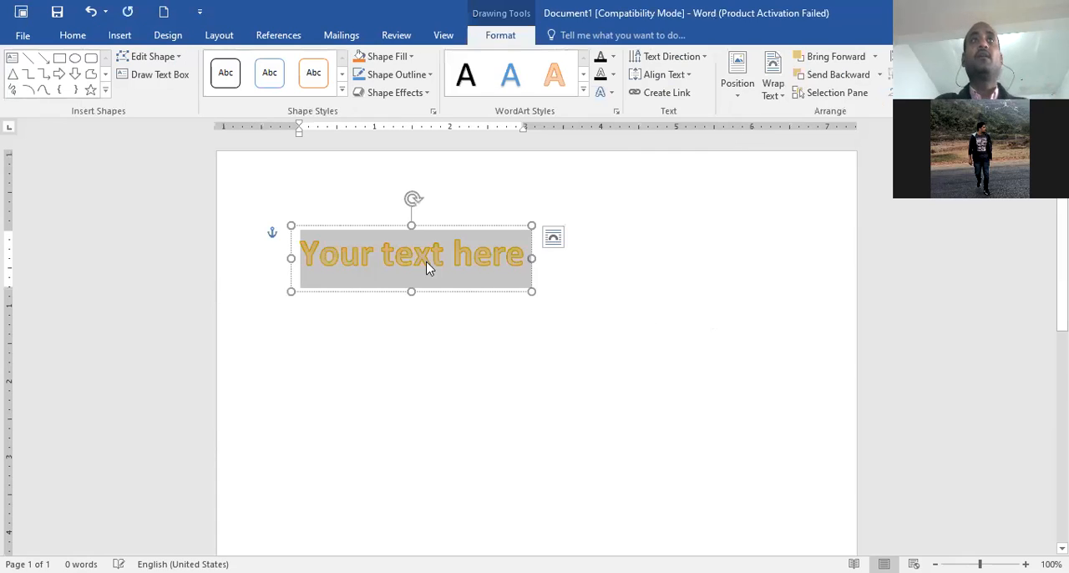
pyautogui.click(376, 257)
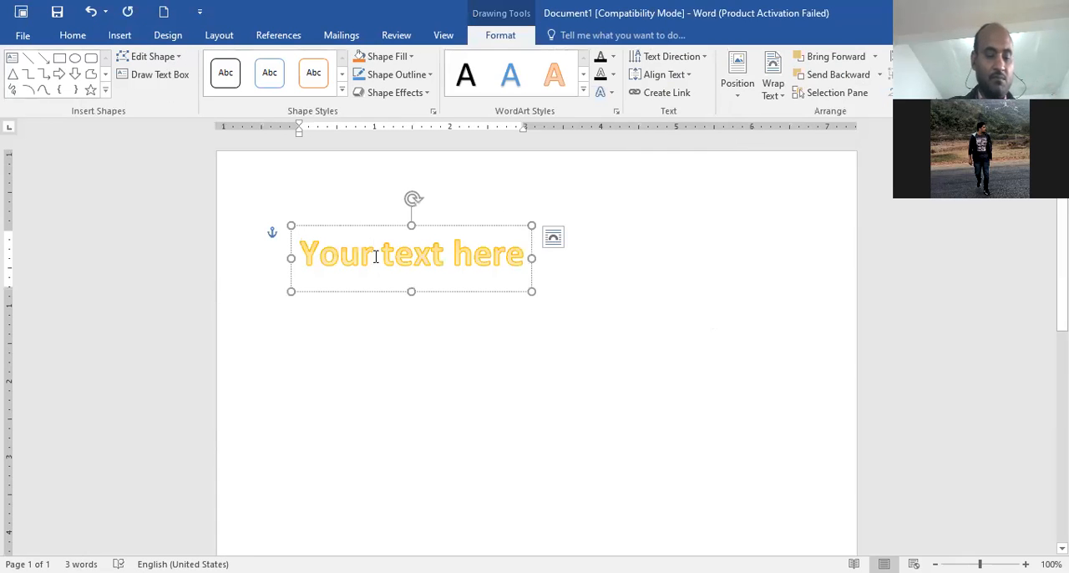
pyautogui.write('SICS')
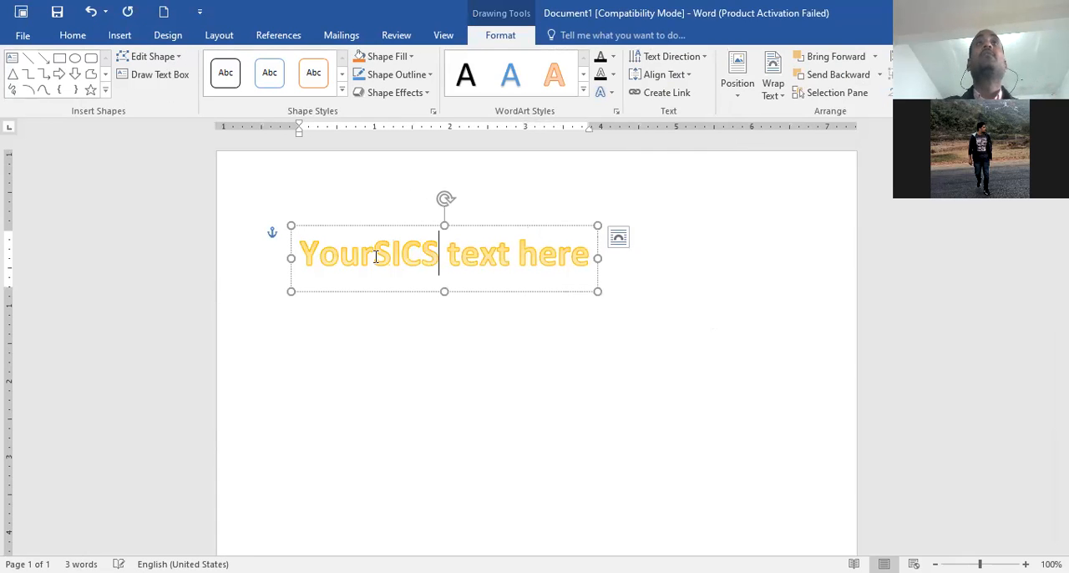
pyautogui.moveTo(305, 260); pyautogui.dragTo(619, 271)
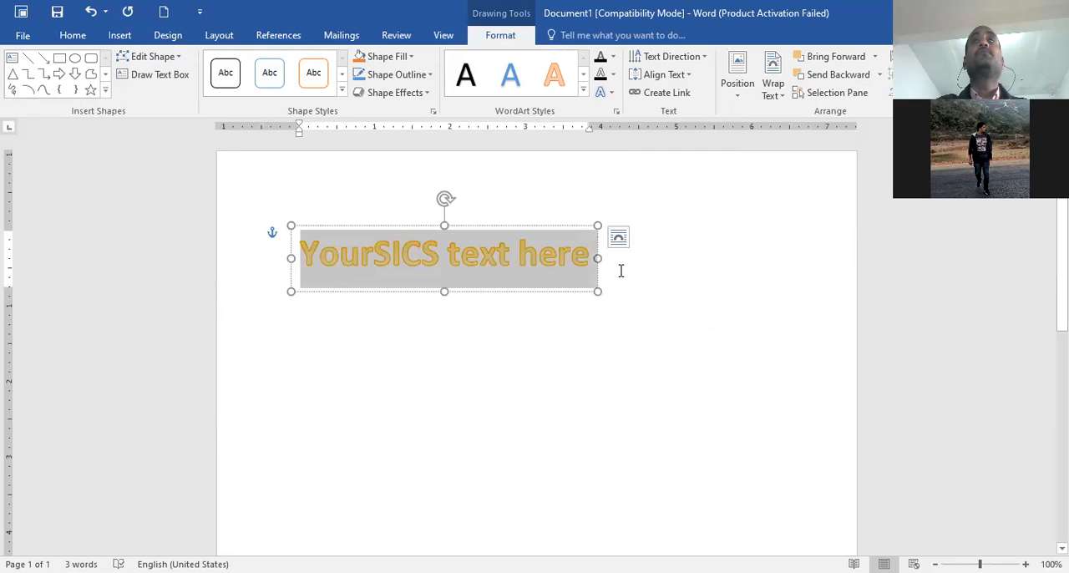
pyautogui.write('SICS')
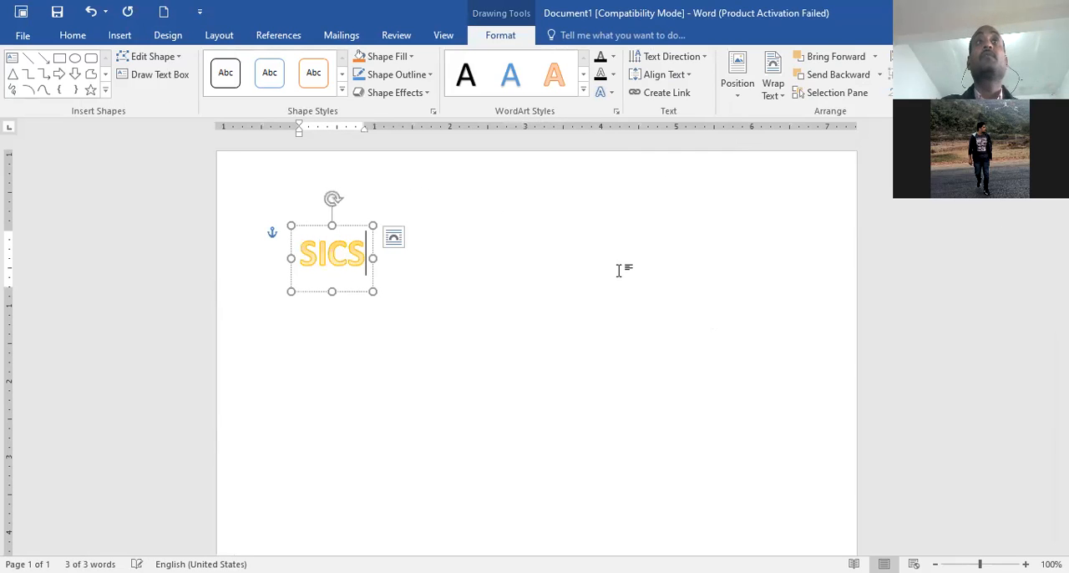
# Enlarge the SICS WordArt box to about 3.5 inches wide and 2.75 inches high
pyautogui.click(451, 391)
pyautogui.click(368, 259)
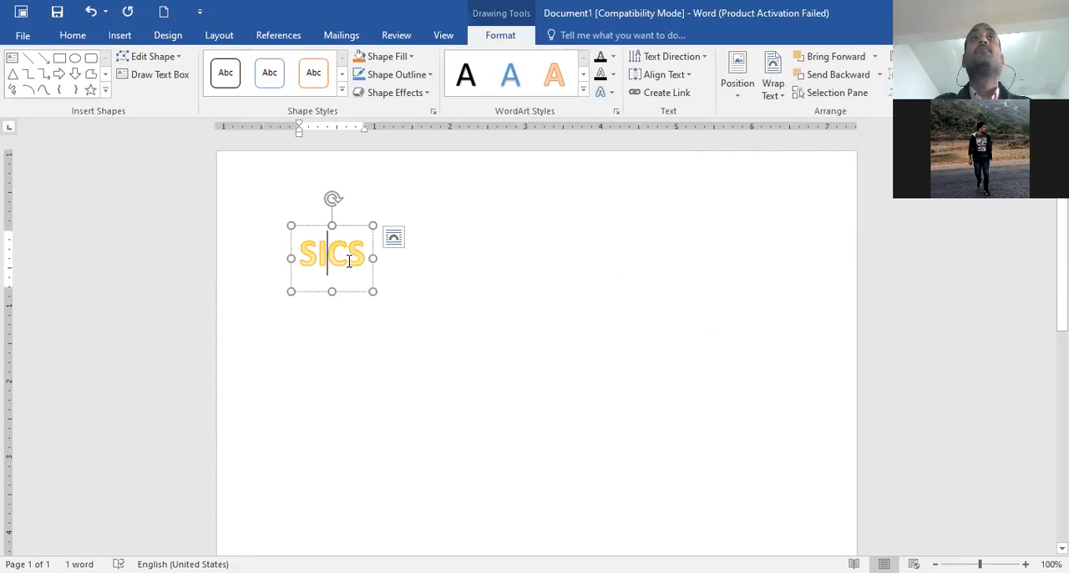
pyautogui.moveTo(368, 259); pyautogui.dragTo(523, 263)
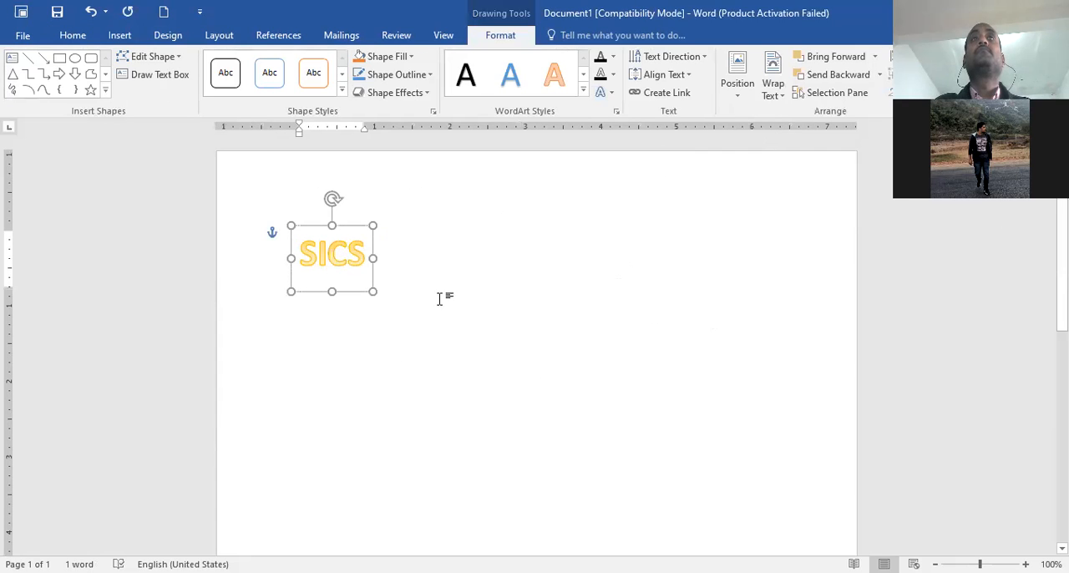
pyautogui.moveTo(422, 291); pyautogui.dragTo(442, 433)
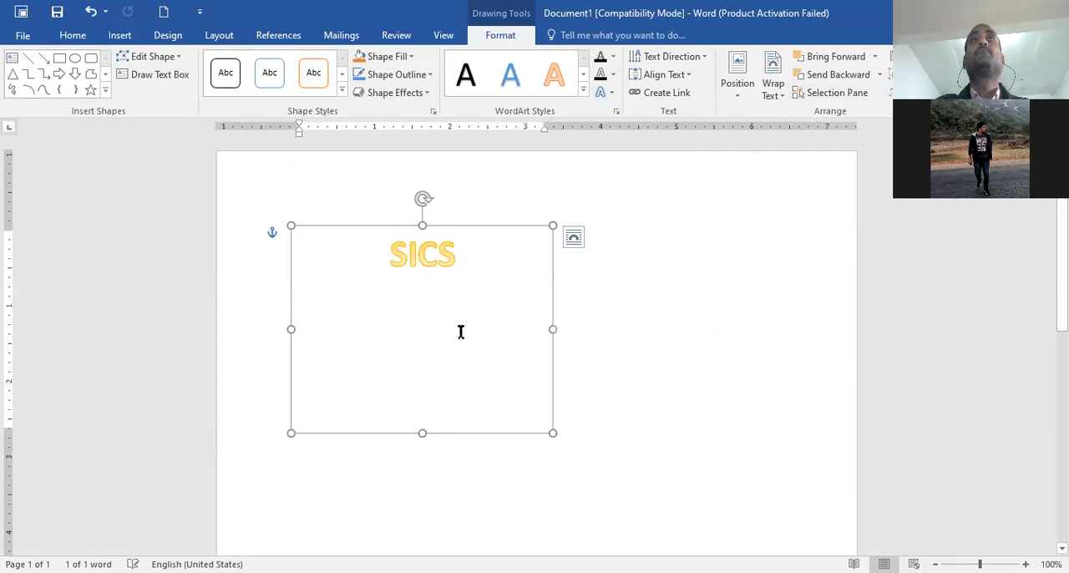
# Apply the blue outline shape style to the WordArt box and move the SICS text down one line
pyautogui.click(392, 248)
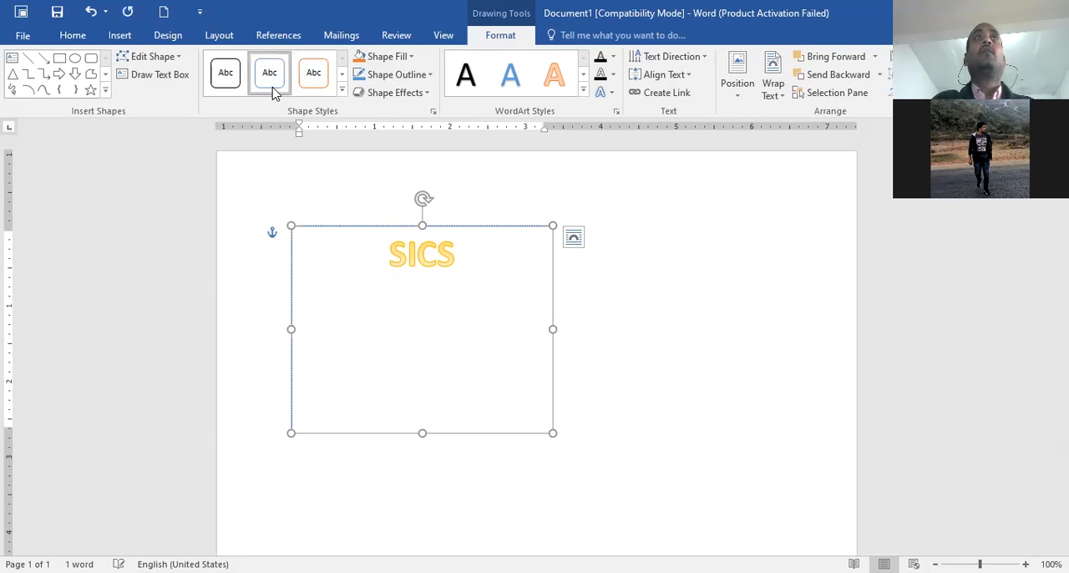
pyautogui.click(390, 250)
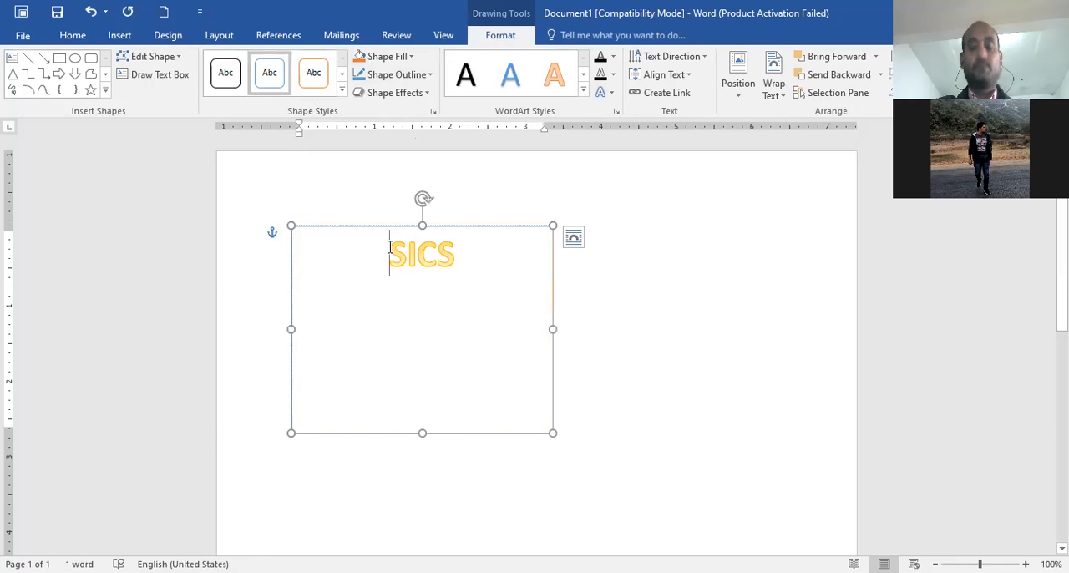
pyautogui.press('Return')
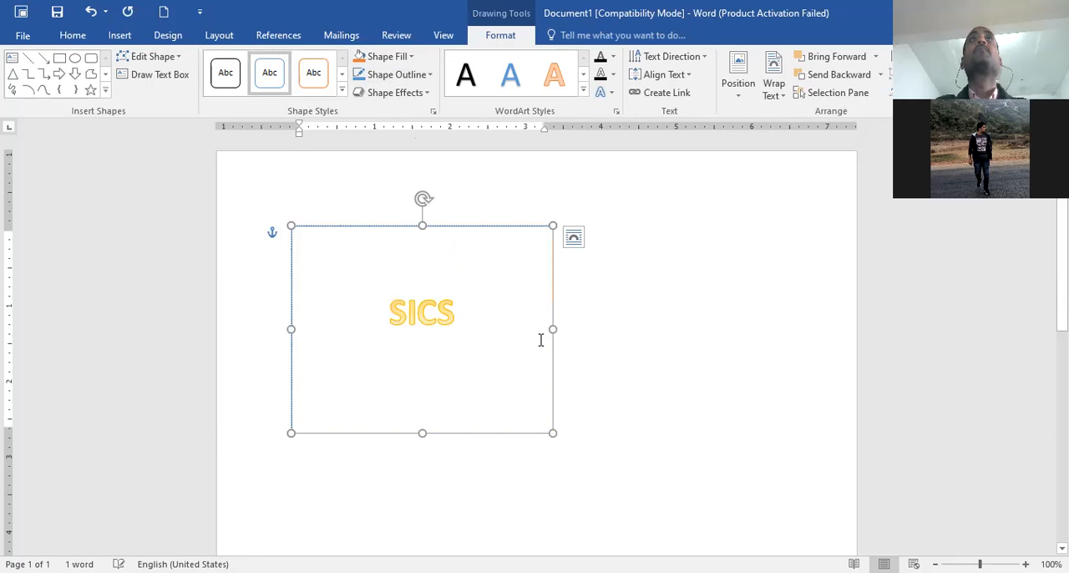
pyautogui.click(648, 338)
# Fill the SICS WordArt box with a custom pink from the standard colour palette
pyautogui.click(418, 327)
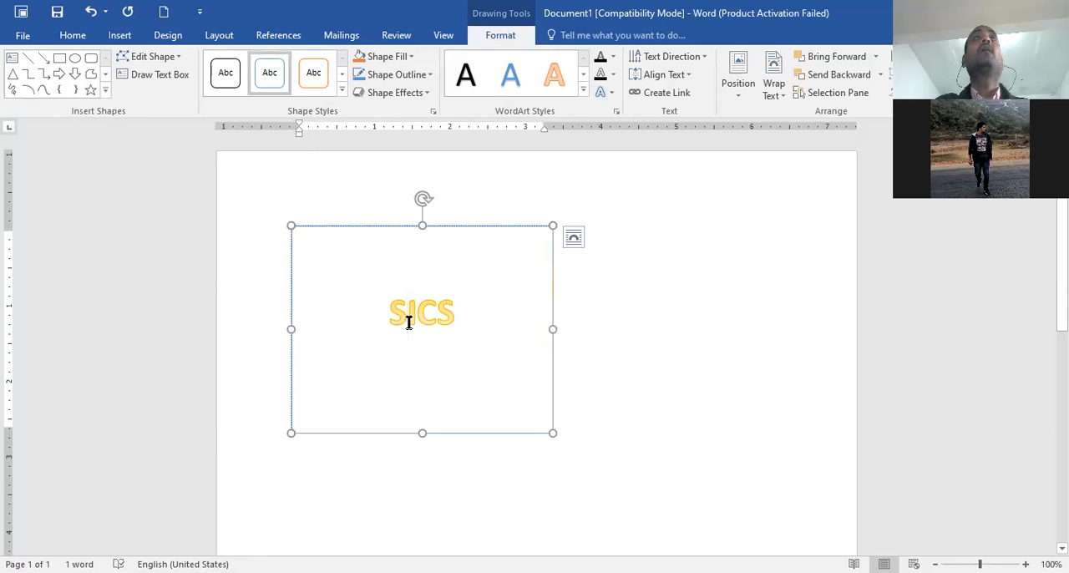
pyautogui.click(412, 60)
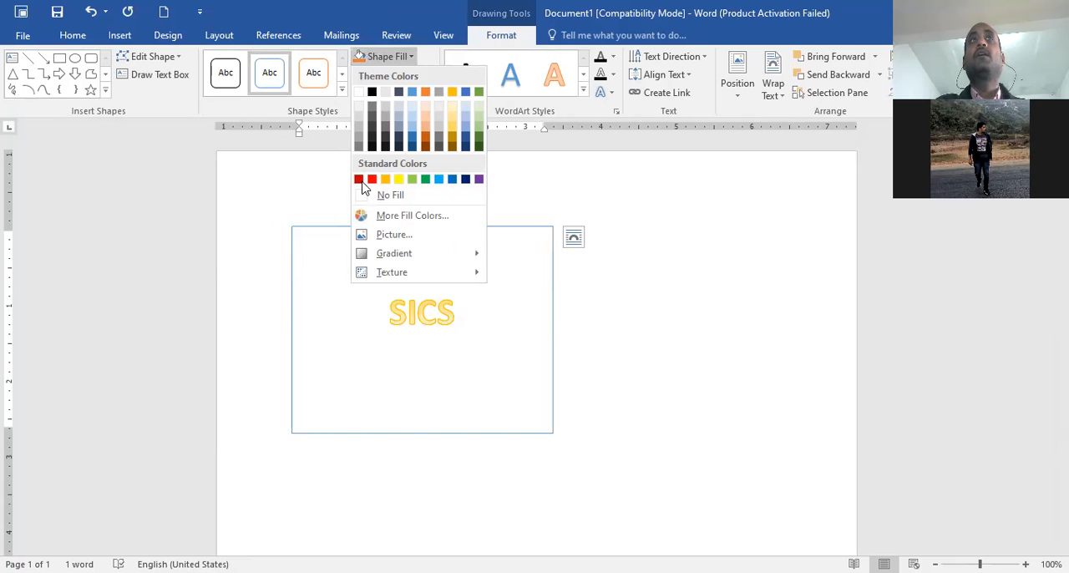
pyautogui.click(401, 216)
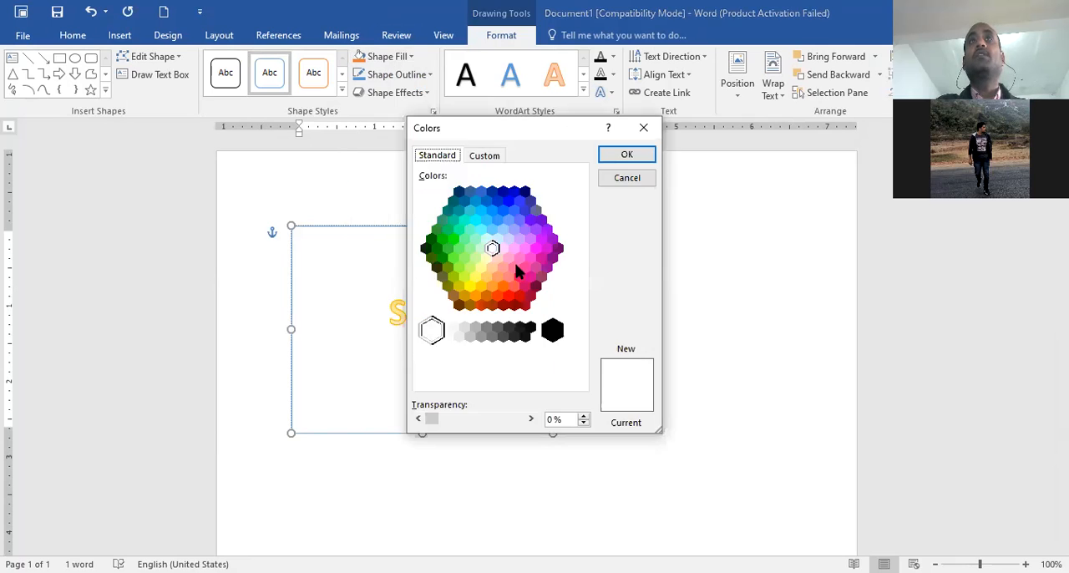
pyautogui.click(514, 267)
pyautogui.click(614, 157)
# Set the outline of the pink WordArt box to standard yellow
pyautogui.moveTo(392, 317); pyautogui.dragTo(457, 314)
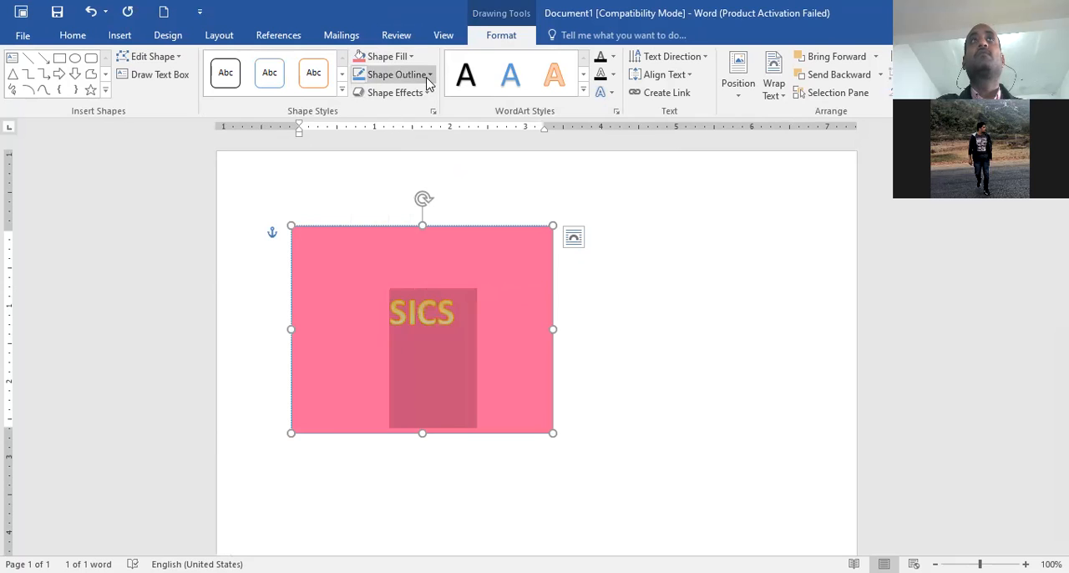
pyautogui.click(597, 368)
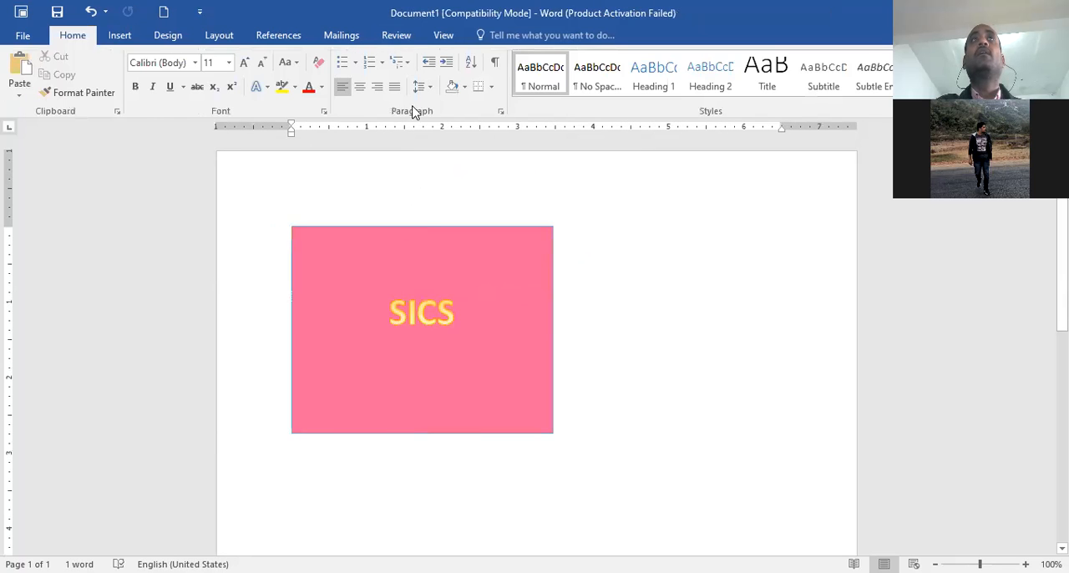
pyautogui.click(432, 302)
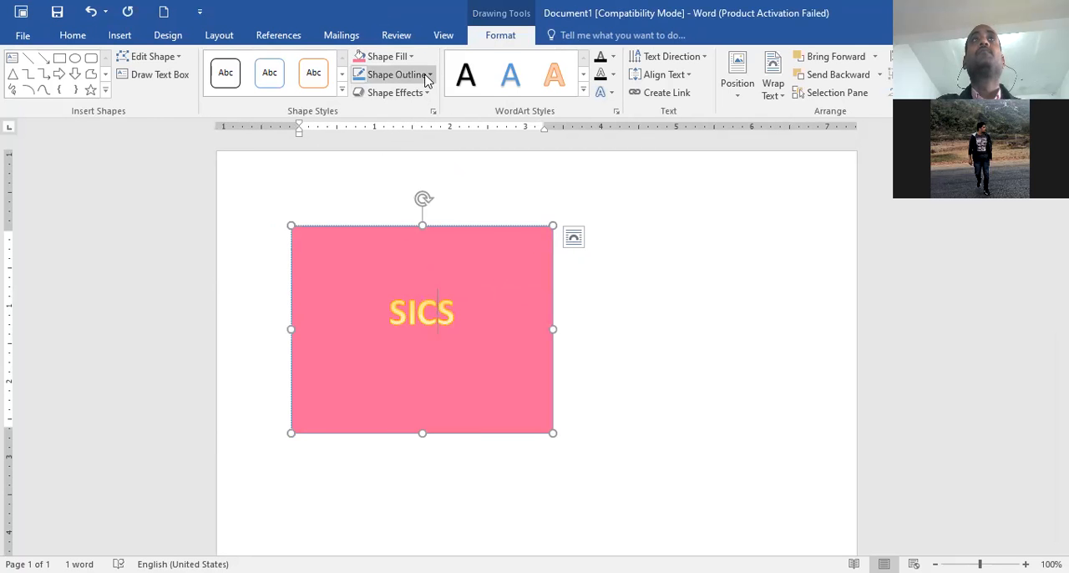
pyautogui.click(394, 75)
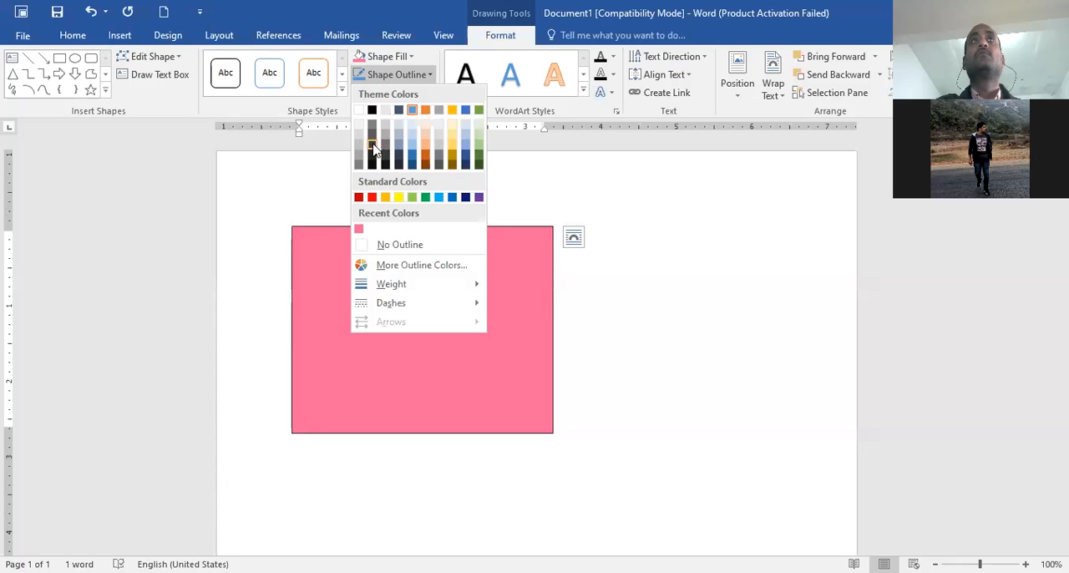
pyautogui.click(398, 198)
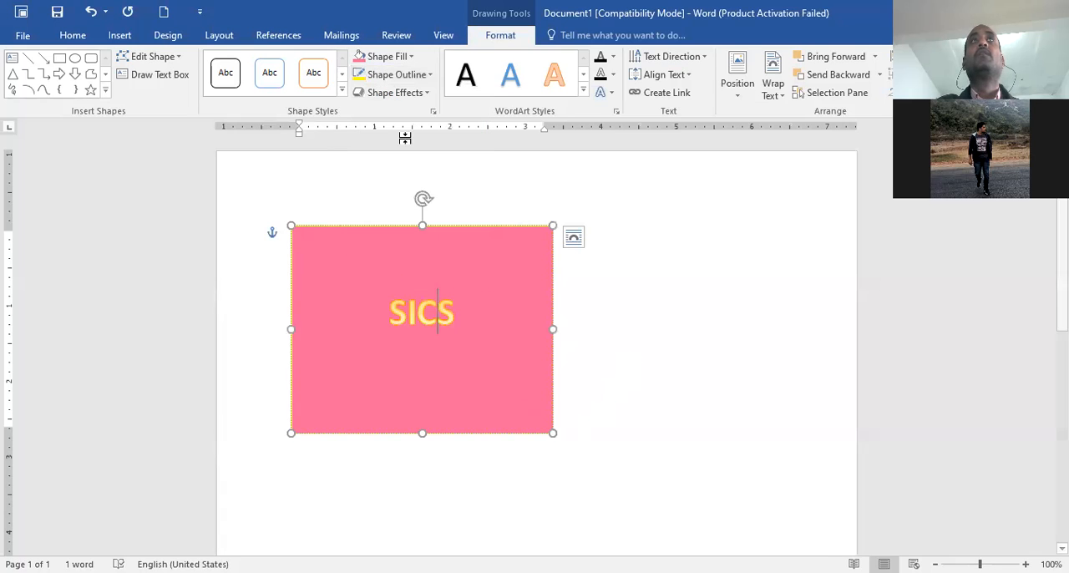
# Apply a yellow-gold glow effect to the pink WordArt box and deselect it
pyautogui.click(418, 96)
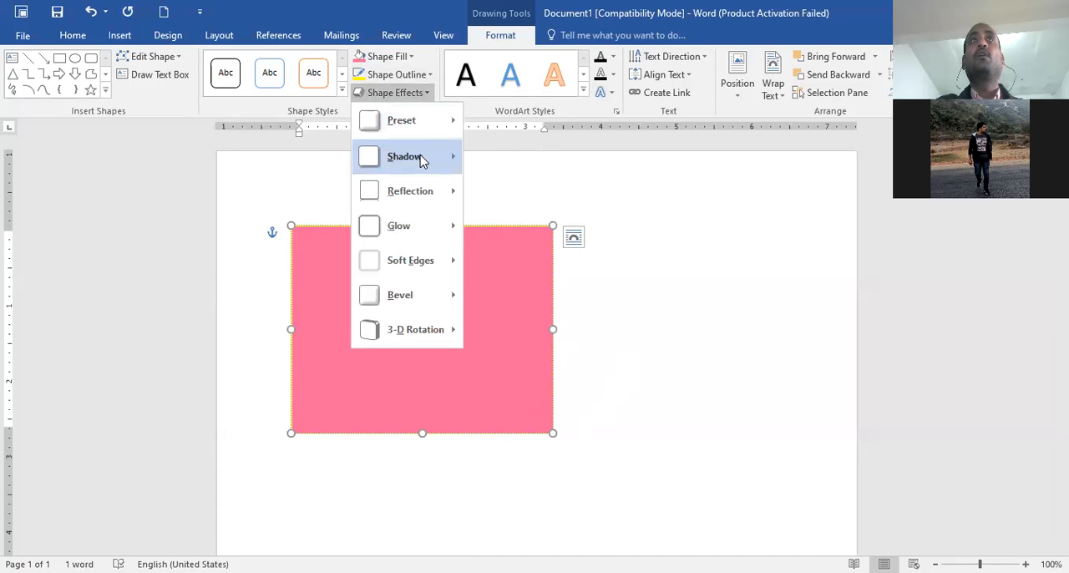
pyautogui.moveTo(422, 161)
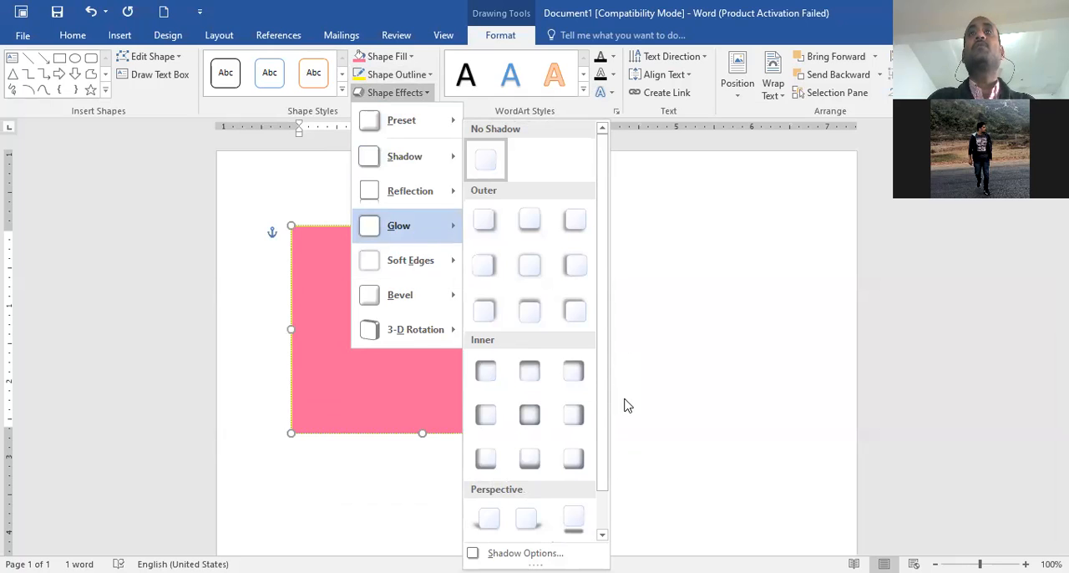
pyautogui.moveTo(431, 225)
pyautogui.click(618, 441)
pyautogui.click(654, 356)
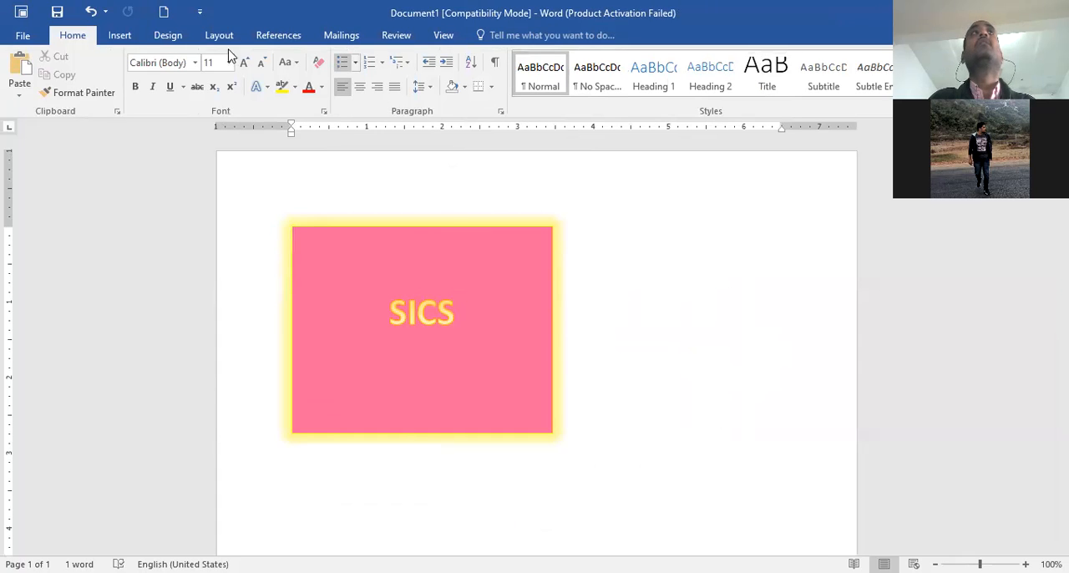
# Widen the glowing SICS WordArt box to about 5.1 inches, keeping its height
pyautogui.click(347, 293)
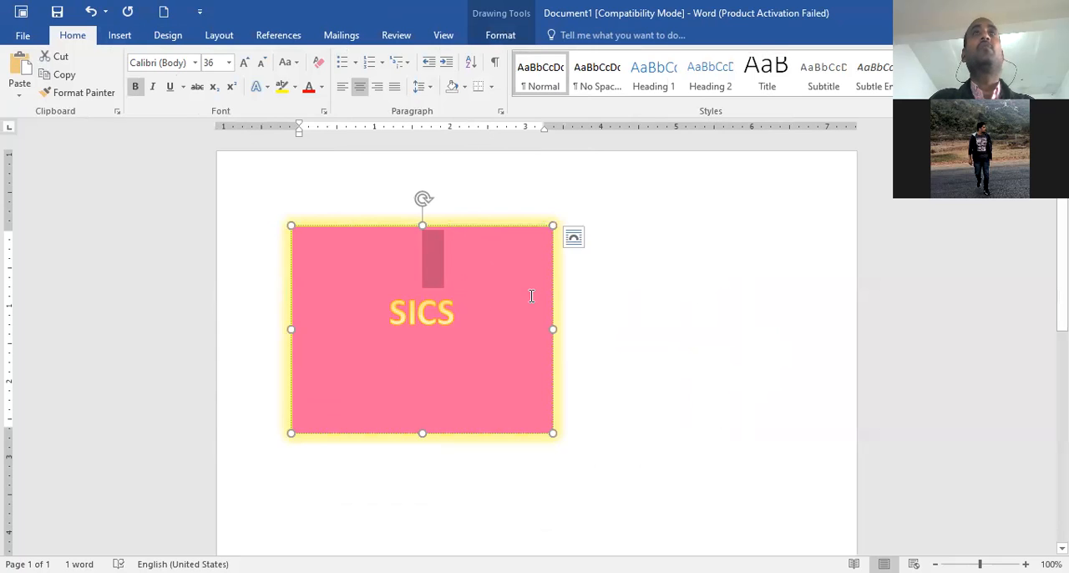
pyautogui.tripleClick(406, 343)
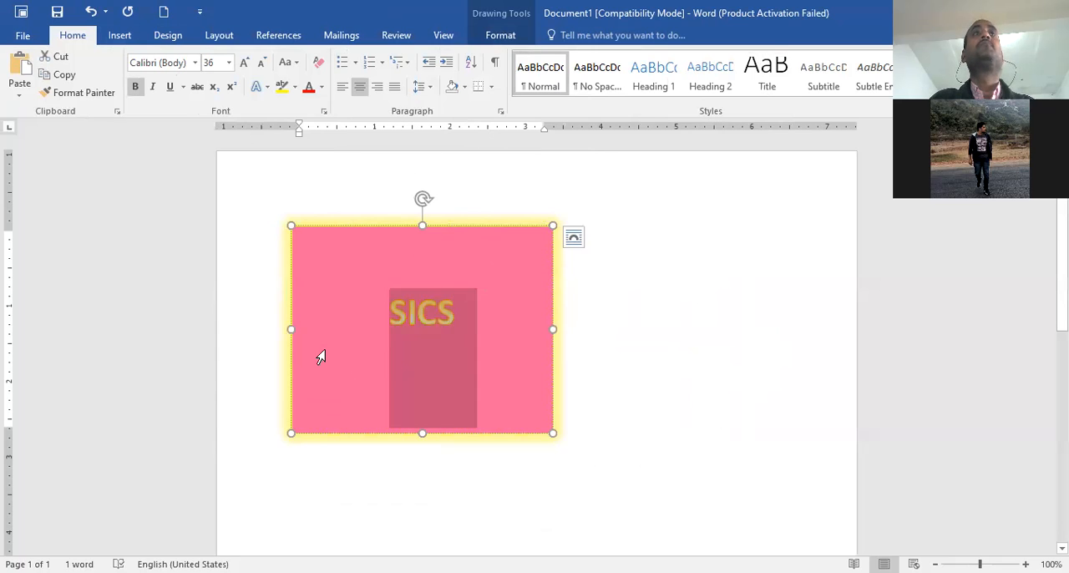
pyautogui.click(299, 255)
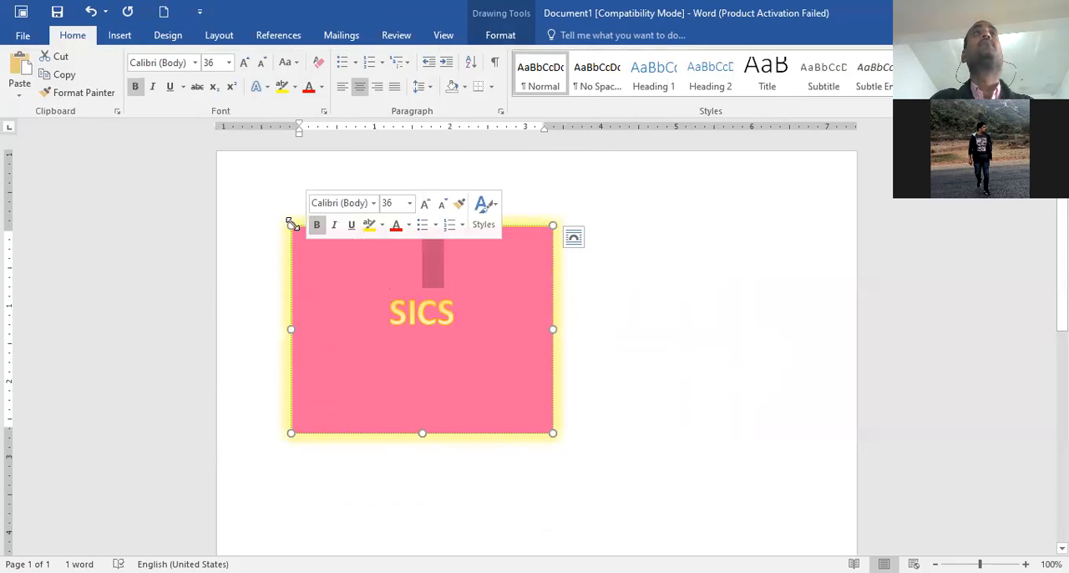
pyautogui.click(292, 224)
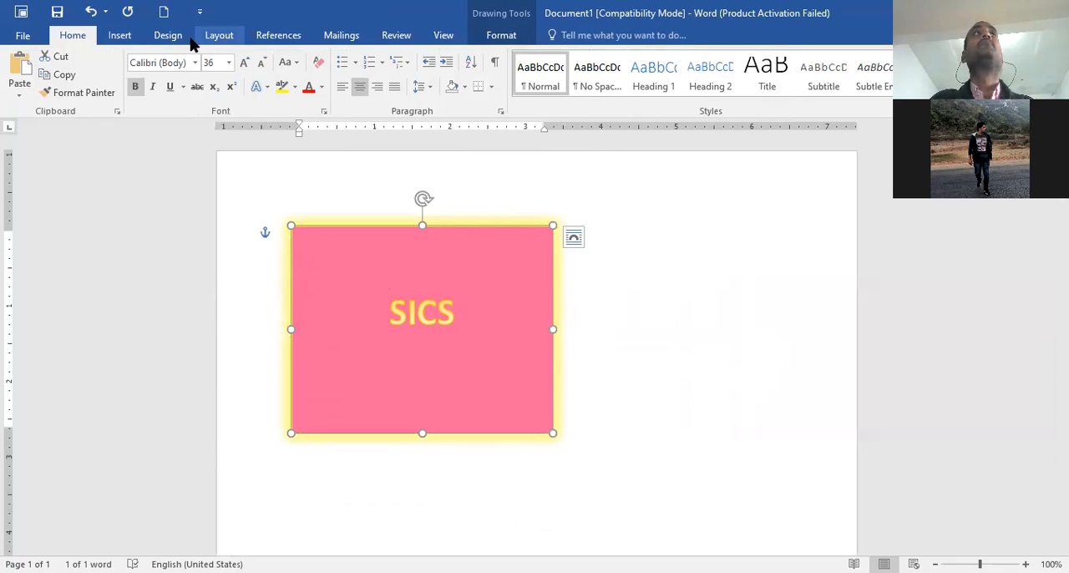
pyautogui.click(119, 35)
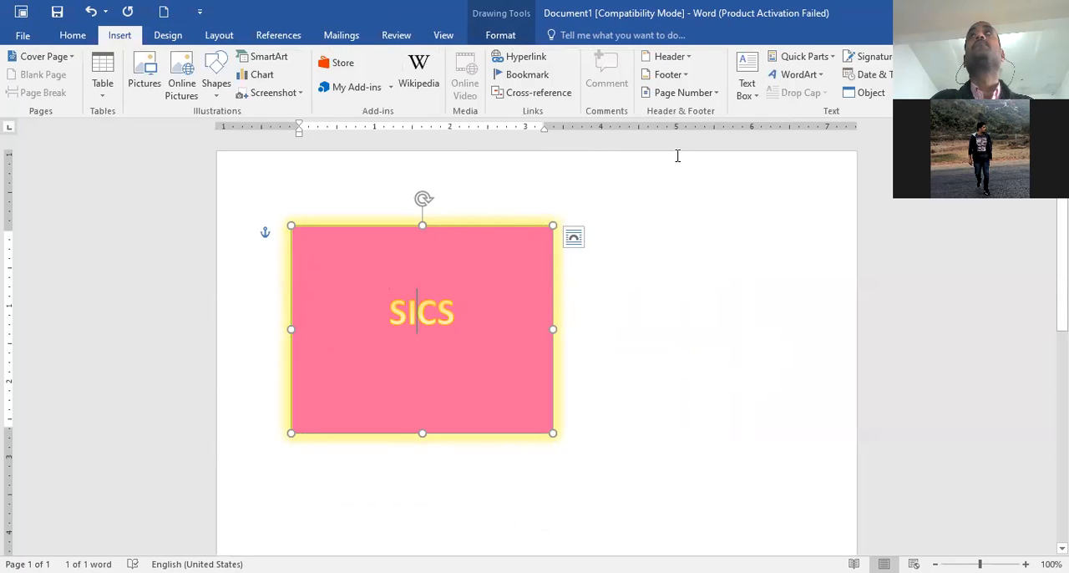
pyautogui.moveTo(554, 331); pyautogui.dragTo(675, 329)
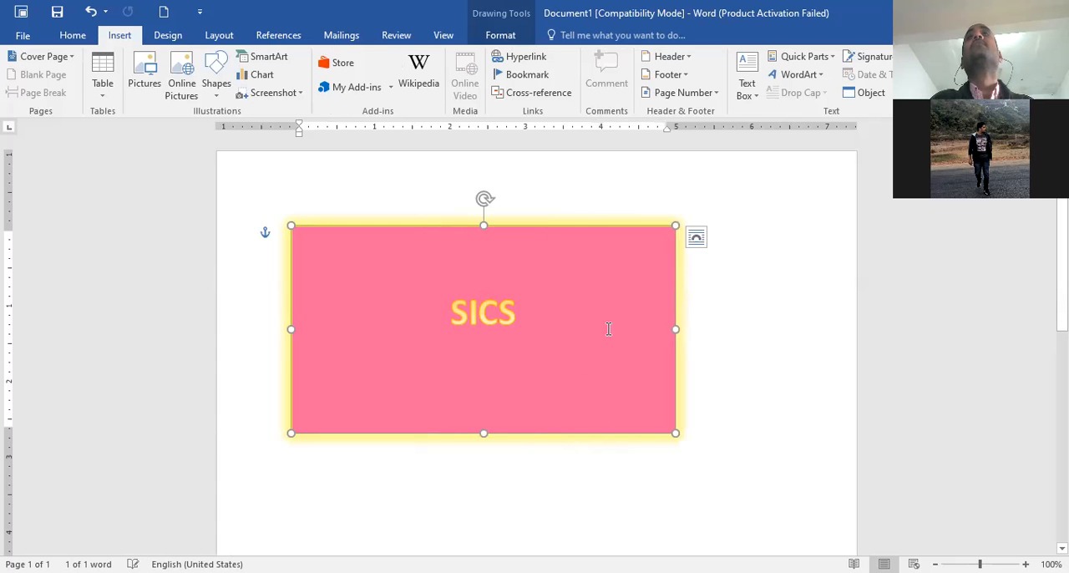
# Open the text wrapping layout options for the SICS WordArt box
pyautogui.click(598, 399)
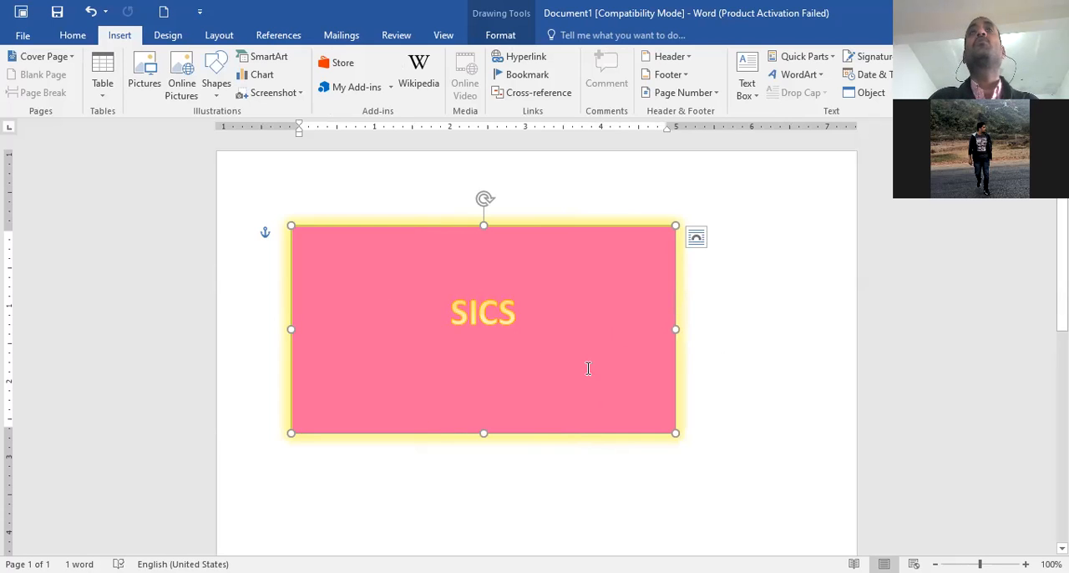
pyautogui.doubleClick(585, 393)
pyautogui.click(697, 239)
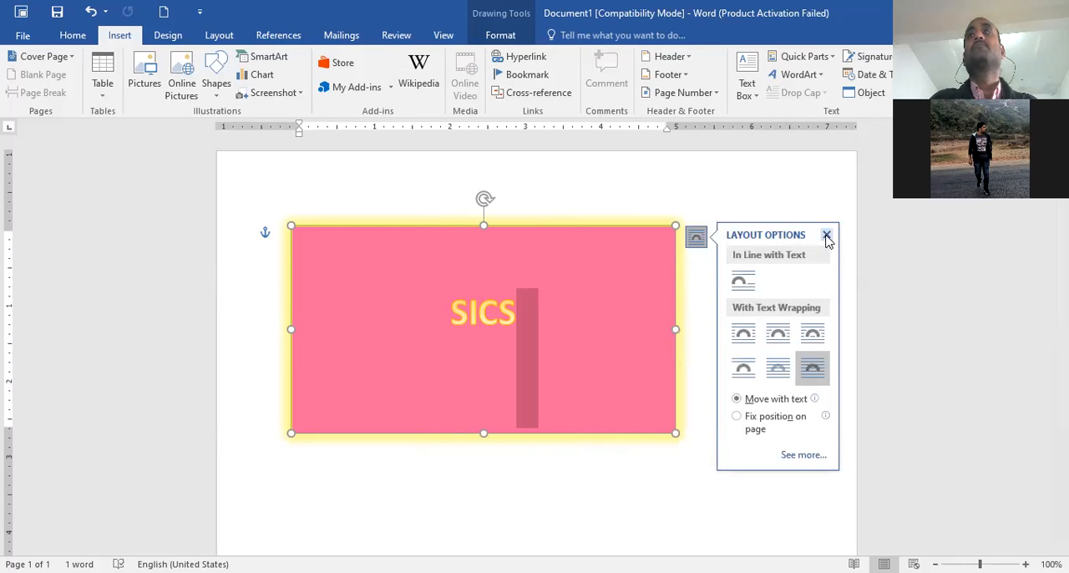
pyautogui.click(380, 307)
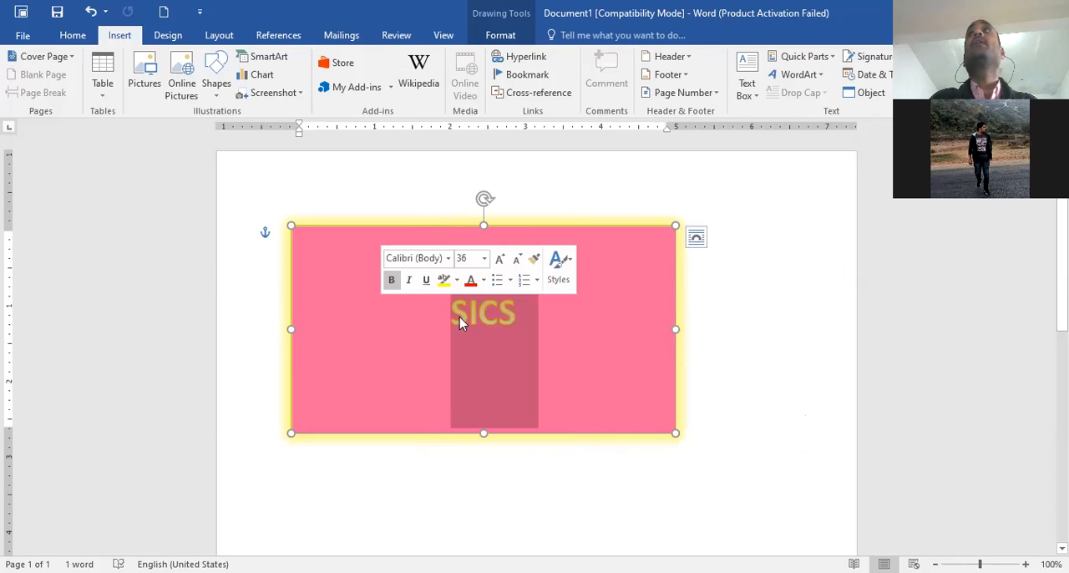
pyautogui.click(801, 75)
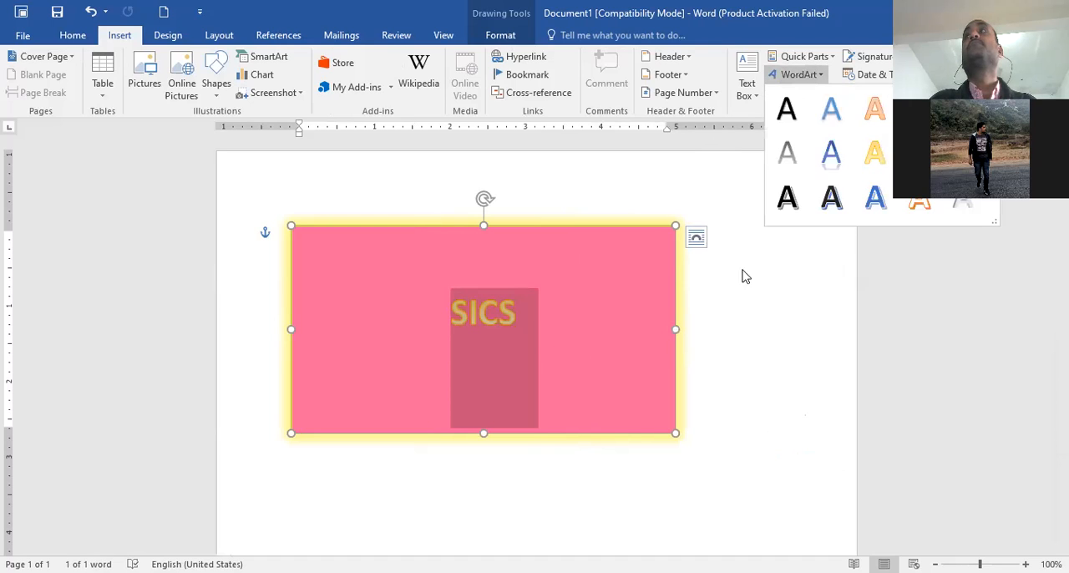
pyautogui.click(401, 487)
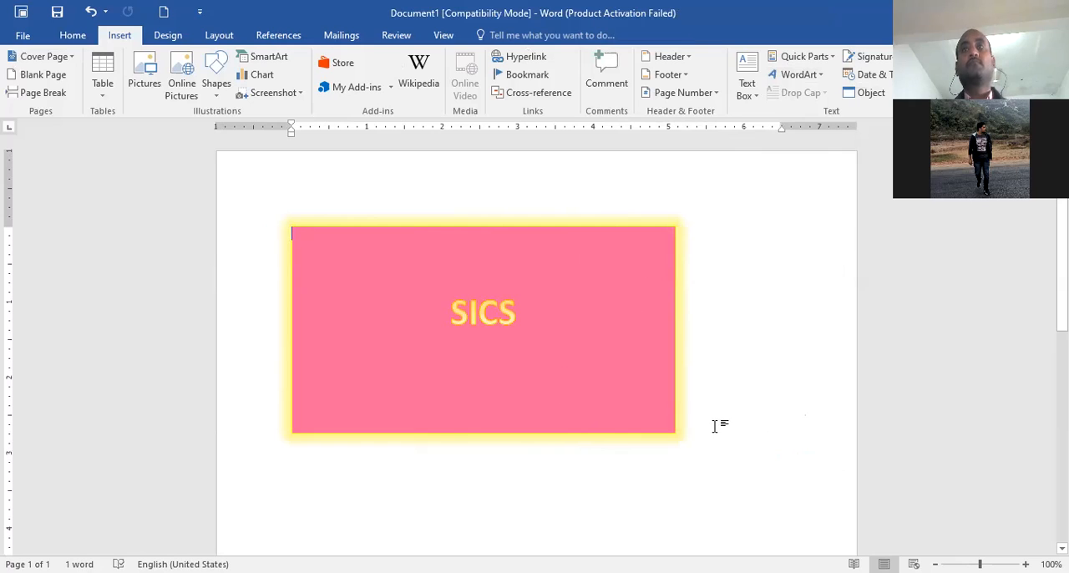
# Add a blank line above the SICS WordArt box and delete the box
pyautogui.press('Return')
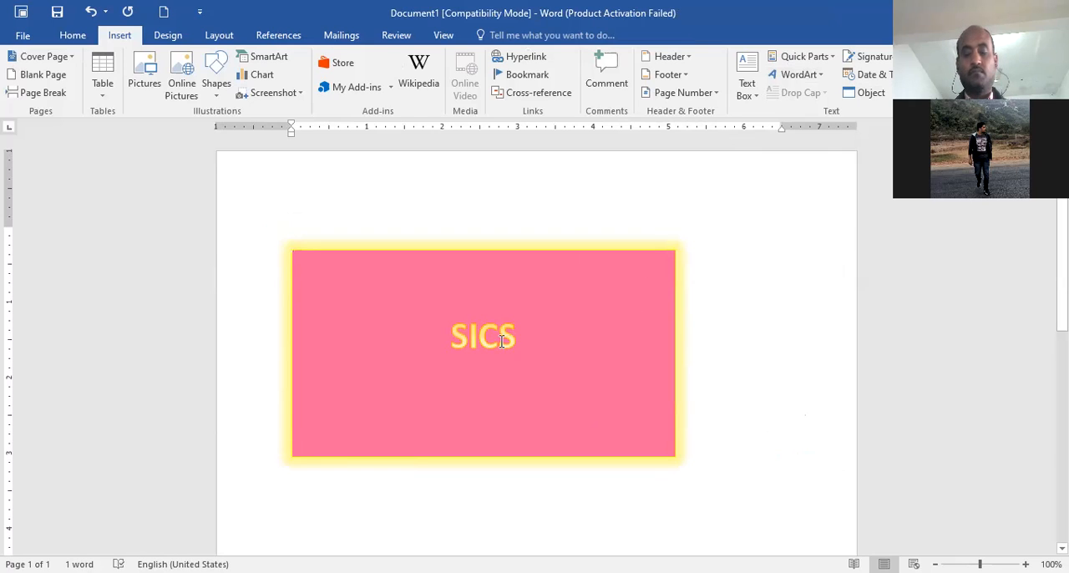
pyautogui.click(395, 335)
pyautogui.press('Delete')
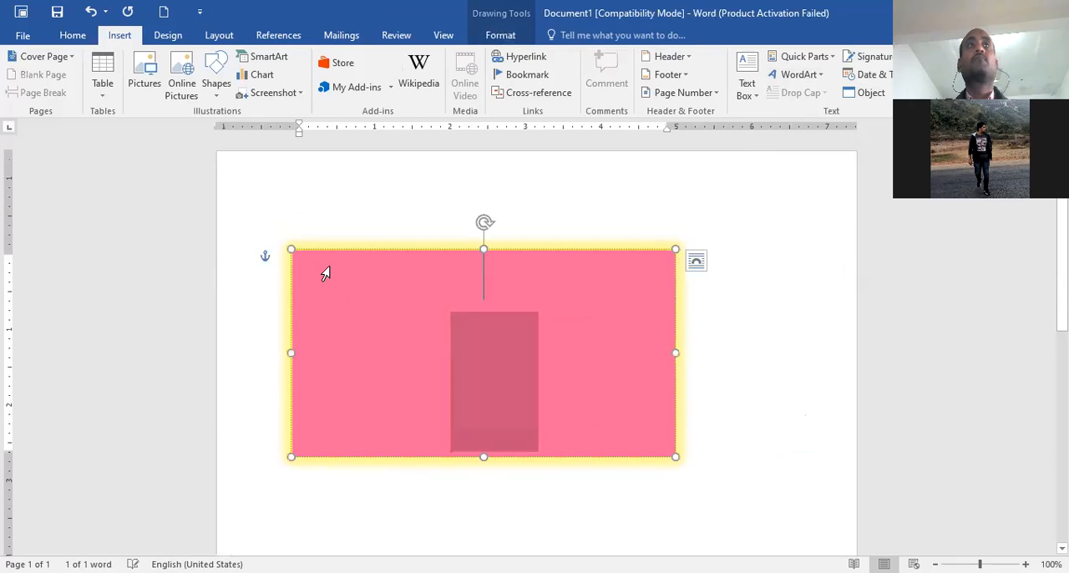
pyautogui.press('Delete')
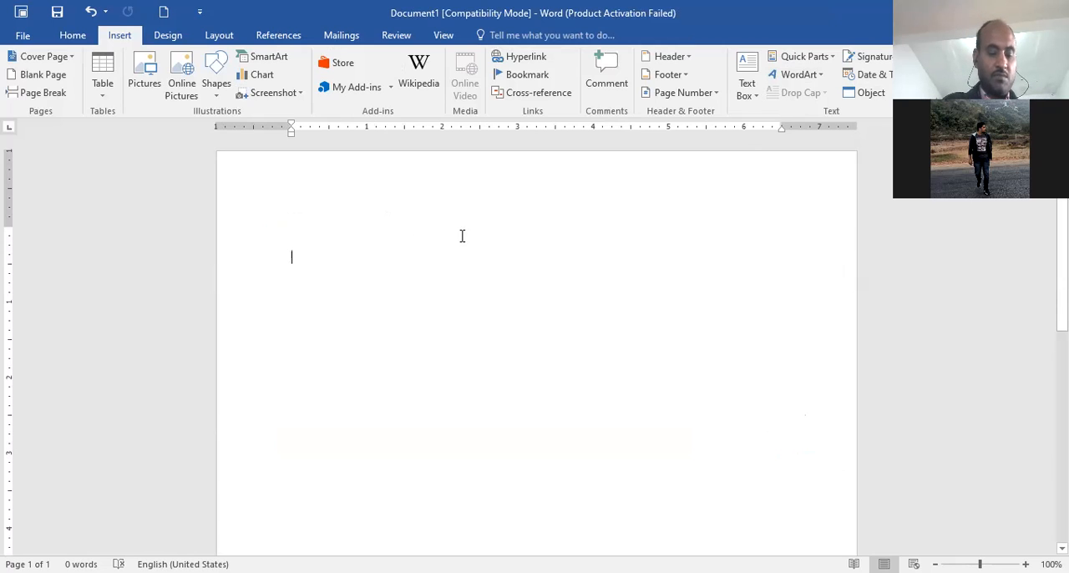
# Write the word Sadguru in the empty document and start a new line below it
pyautogui.write('sa')
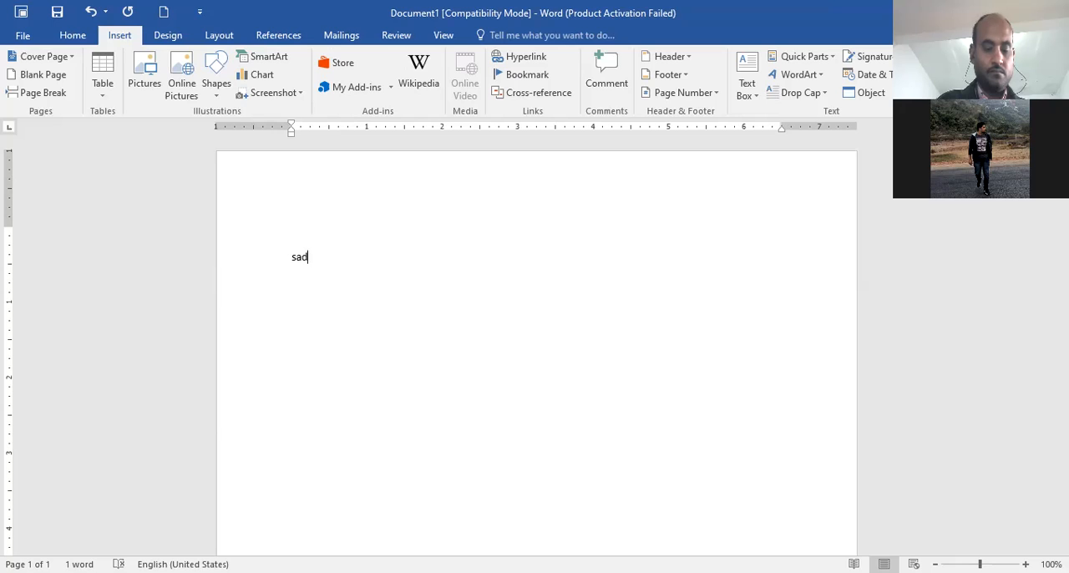
pyautogui.write('dgour')
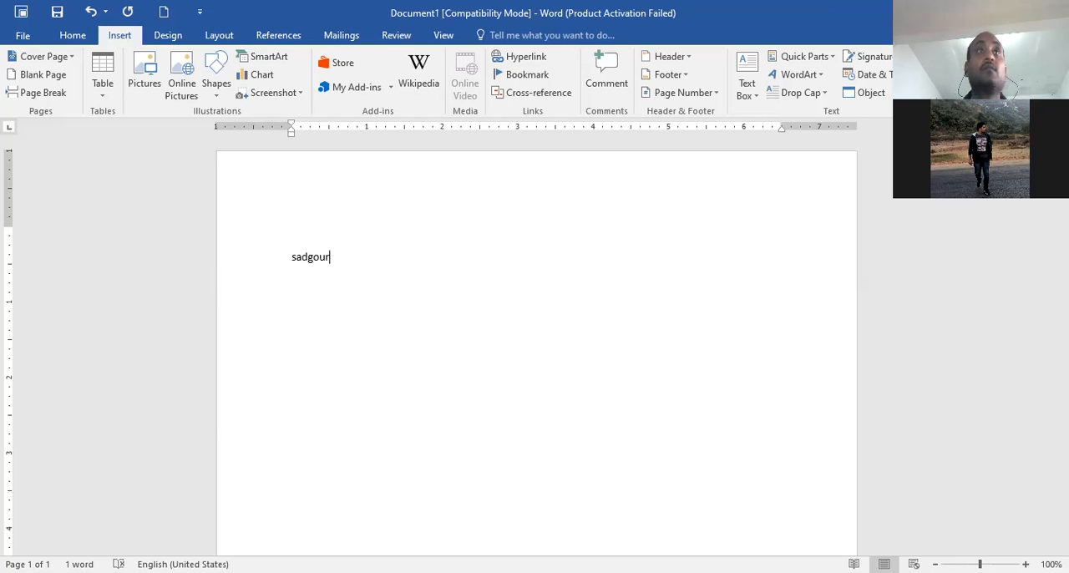
pyautogui.press('BackSpace')
pyautogui.press('BackSpace')
pyautogui.press('BackSpace')
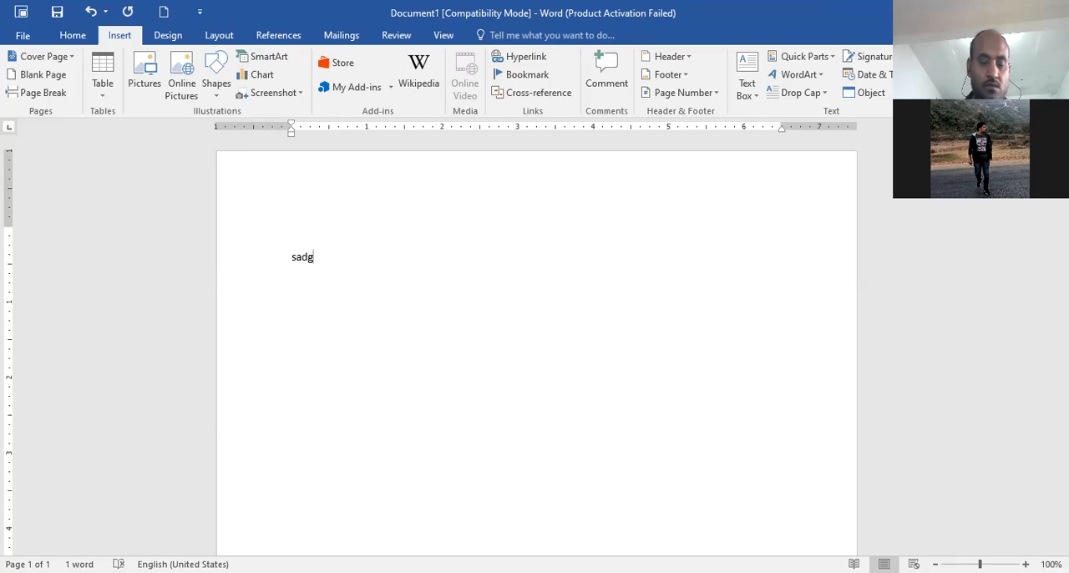
pyautogui.write('uru')
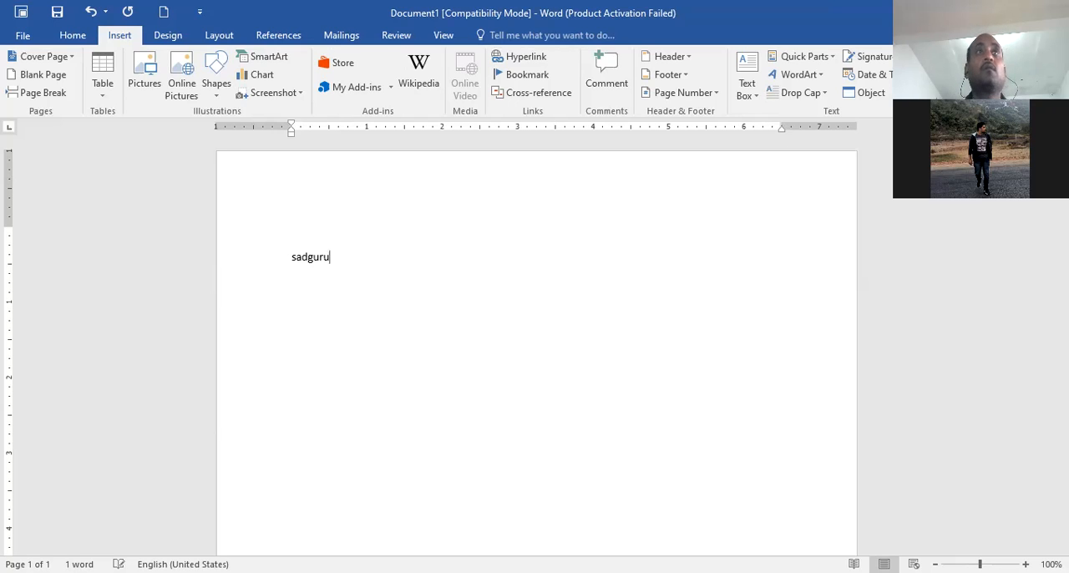
pyautogui.press('Return')
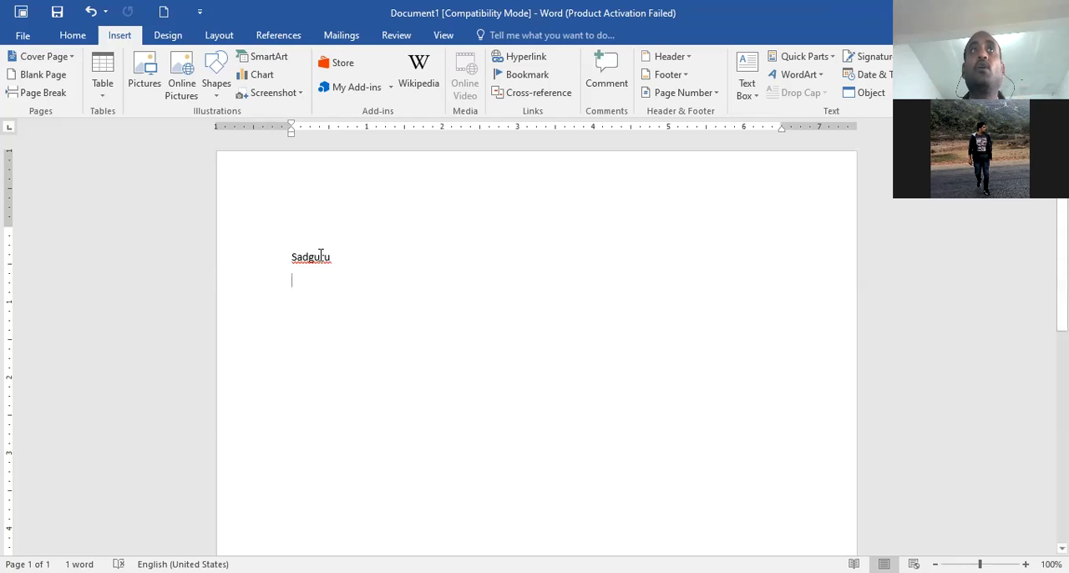
# Hyperlink the word Sadguru to the existing file Introduction Of Ms in the Documents folder
pyautogui.moveTo(292, 255); pyautogui.dragTo(336, 261)
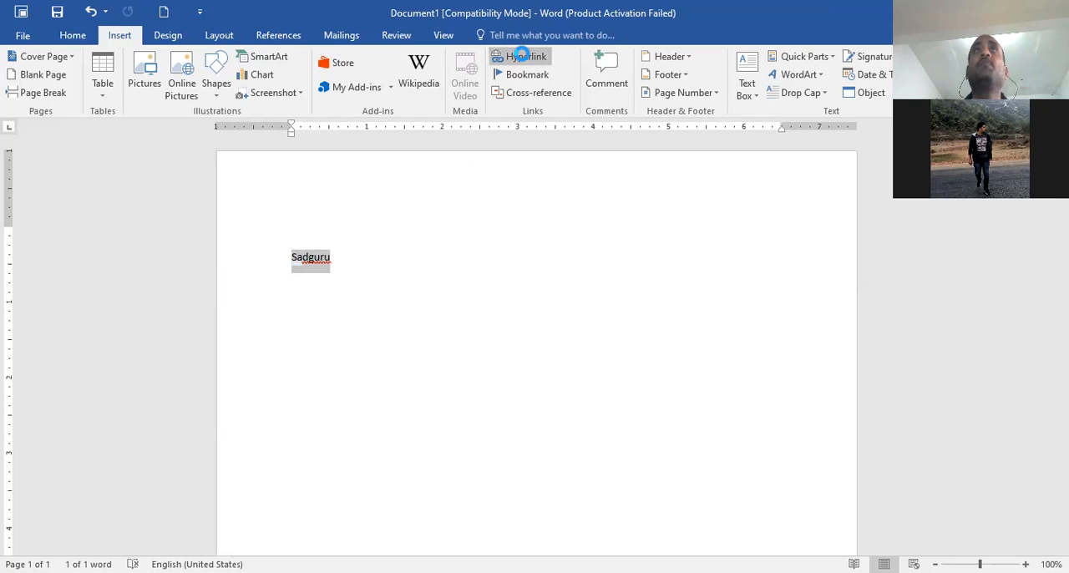
pyautogui.click(524, 58)
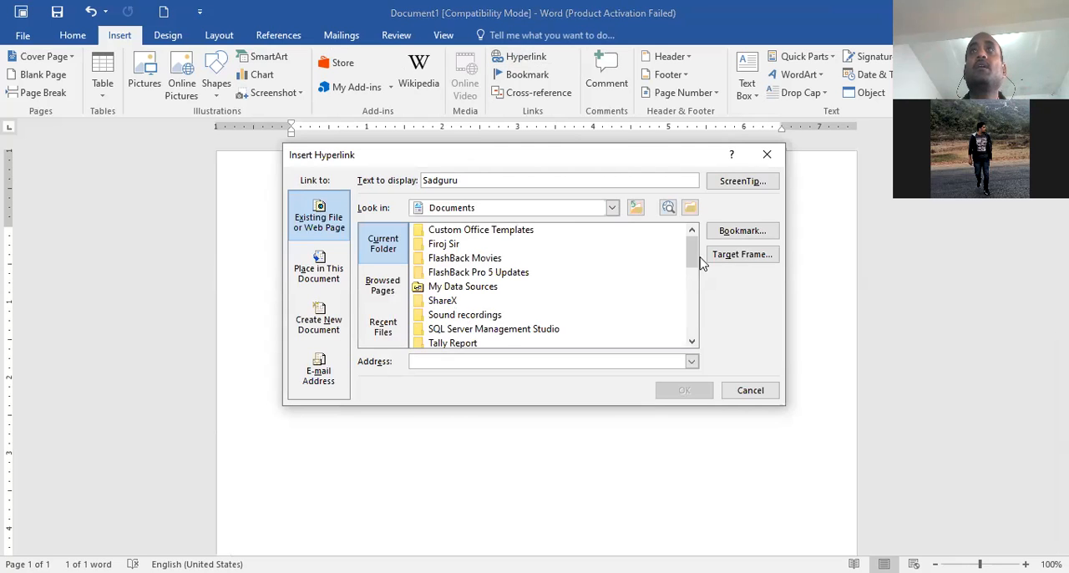
pyautogui.moveTo(692, 266); pyautogui.dragTo(693, 313)
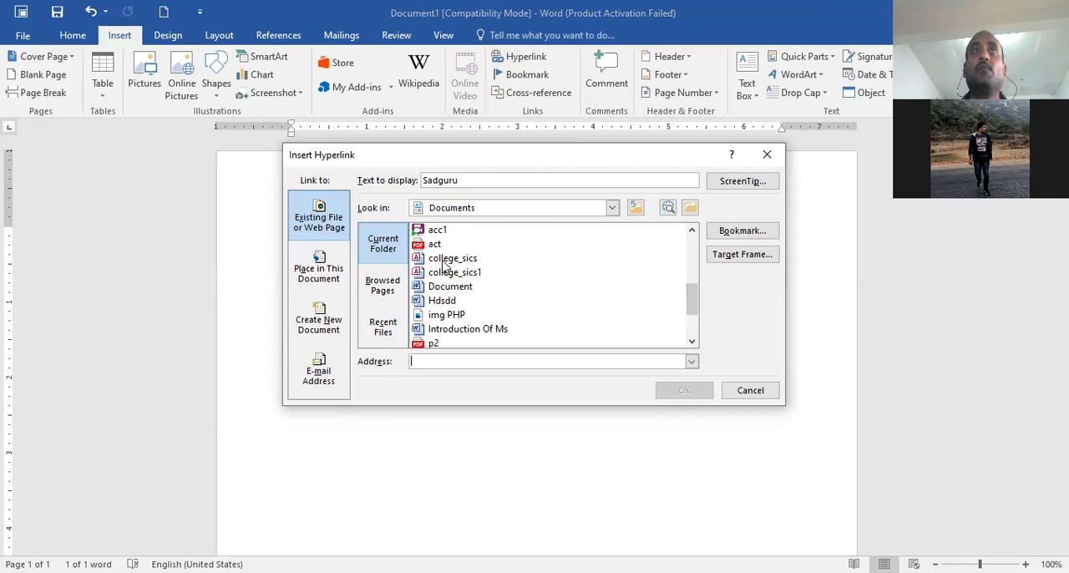
pyautogui.click(468, 329)
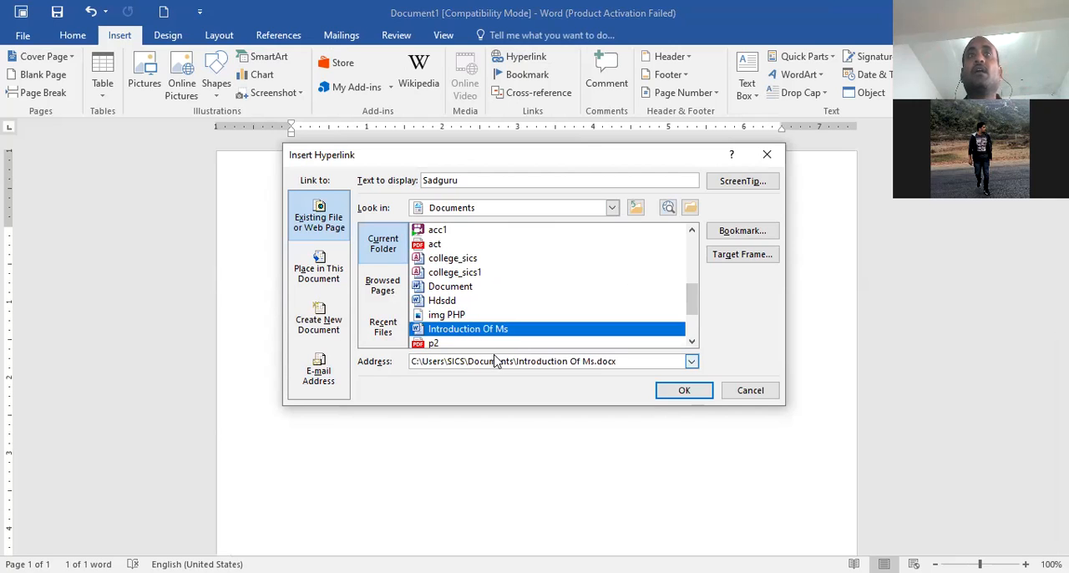
pyautogui.click(680, 393)
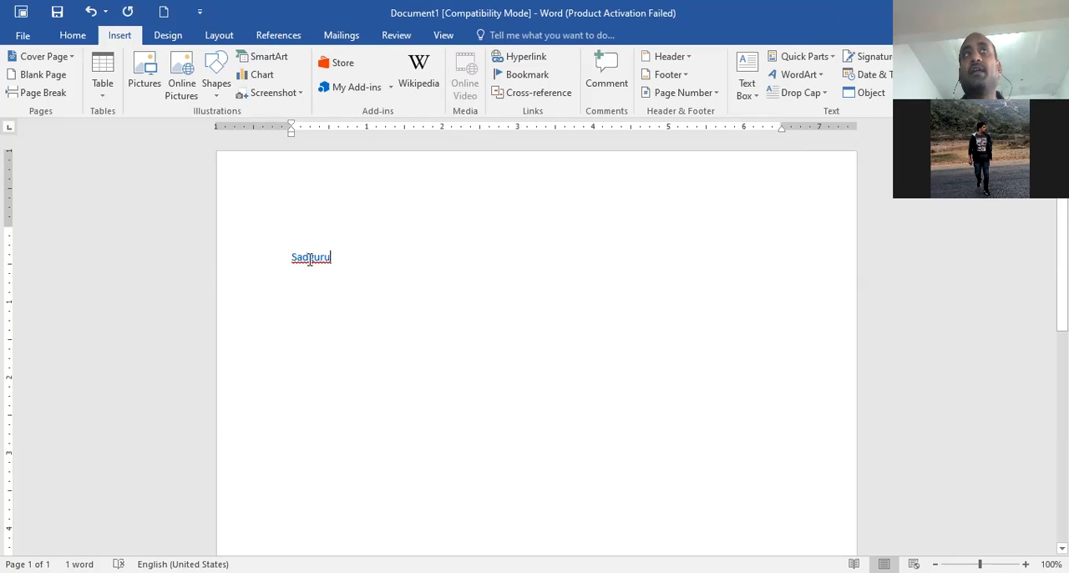
# Follow the Sadguru hyperlink and allow the linked file to open
pyautogui.moveTo(310, 260)
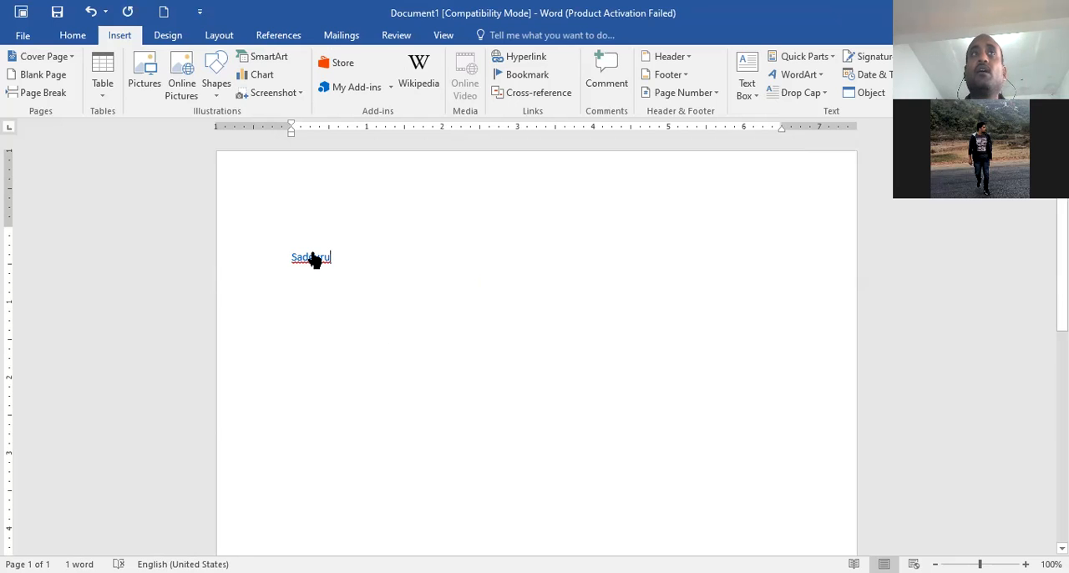
pyautogui.keyDown('ctrl'); pyautogui.click(314, 264); pyautogui.keyUp('ctrl')
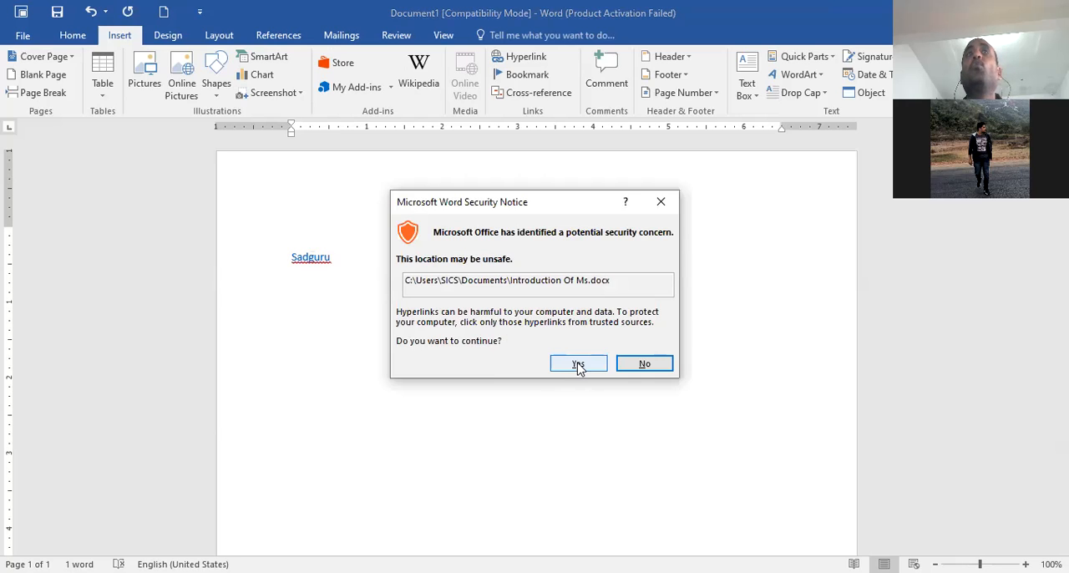
pyautogui.click(576, 362)
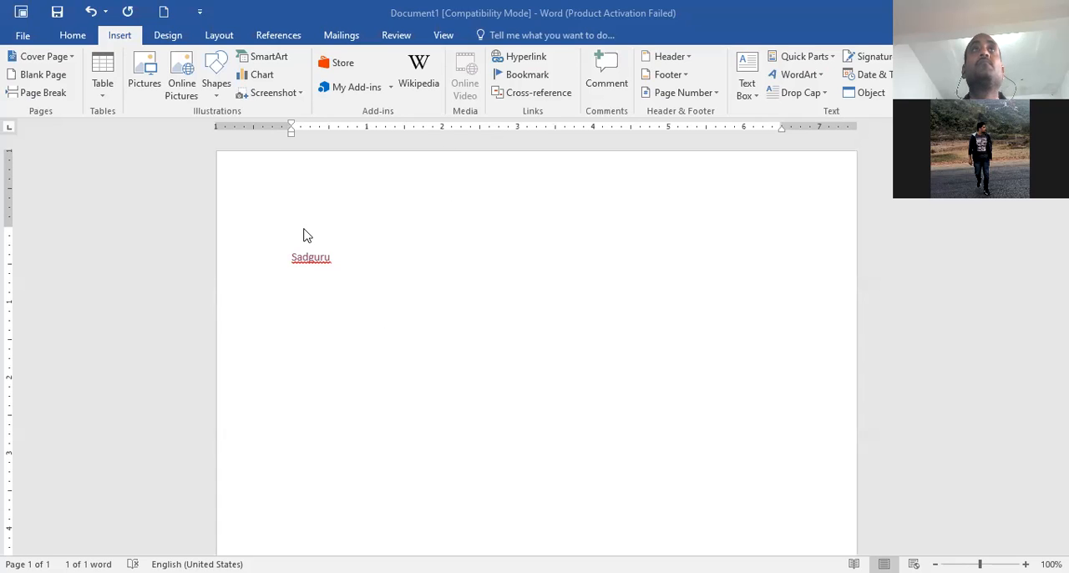
# Edit the hyperlink on the Sadguru line, choosing Introduction Of Ms again as its target file
pyautogui.moveTo(292, 258); pyautogui.dragTo(346, 256)
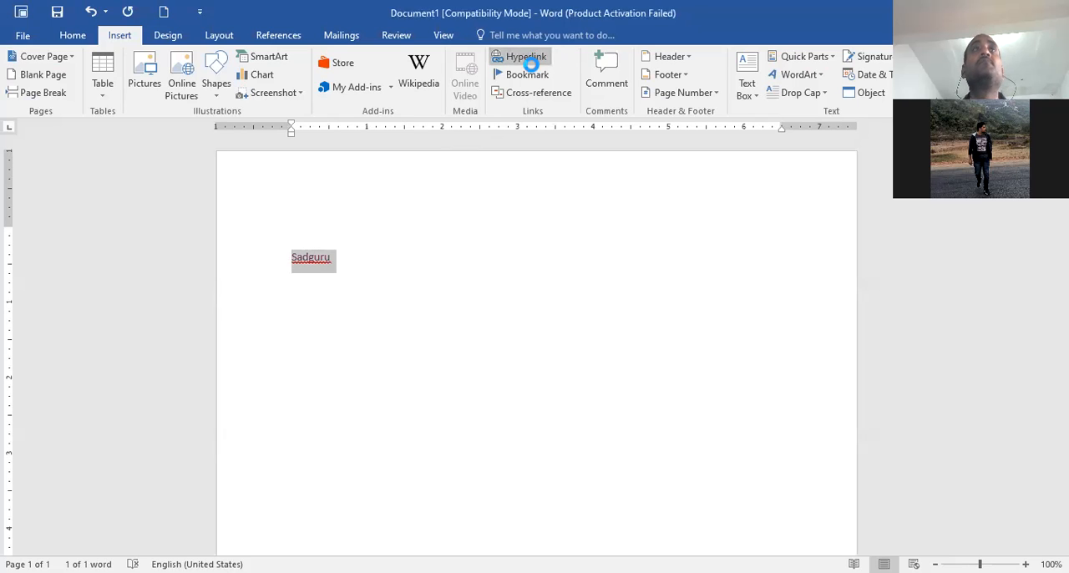
pyautogui.click(526, 57)
pyautogui.scroll(-3, 460, 330)
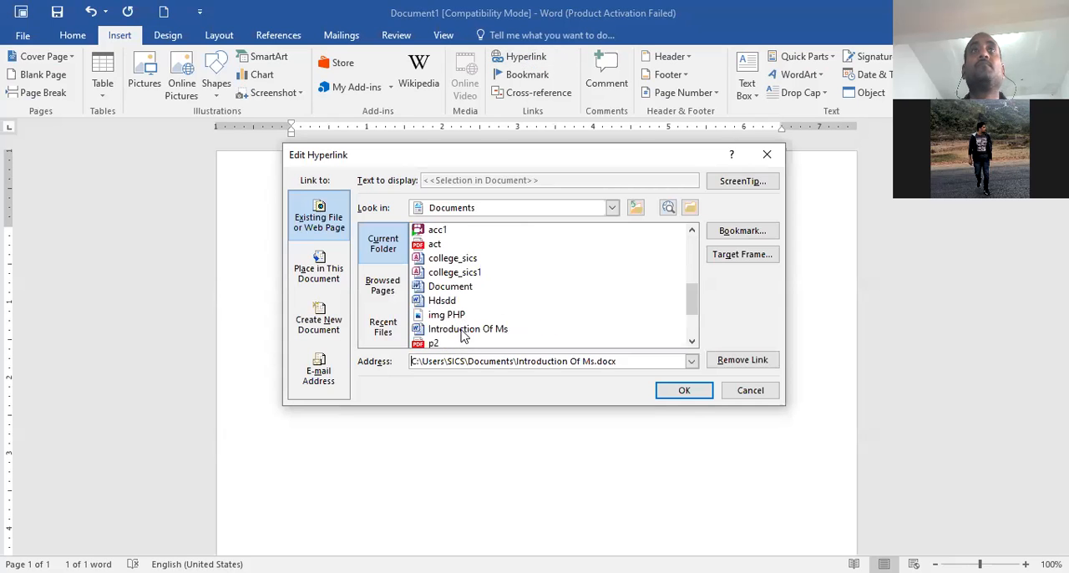
pyautogui.click(459, 330)
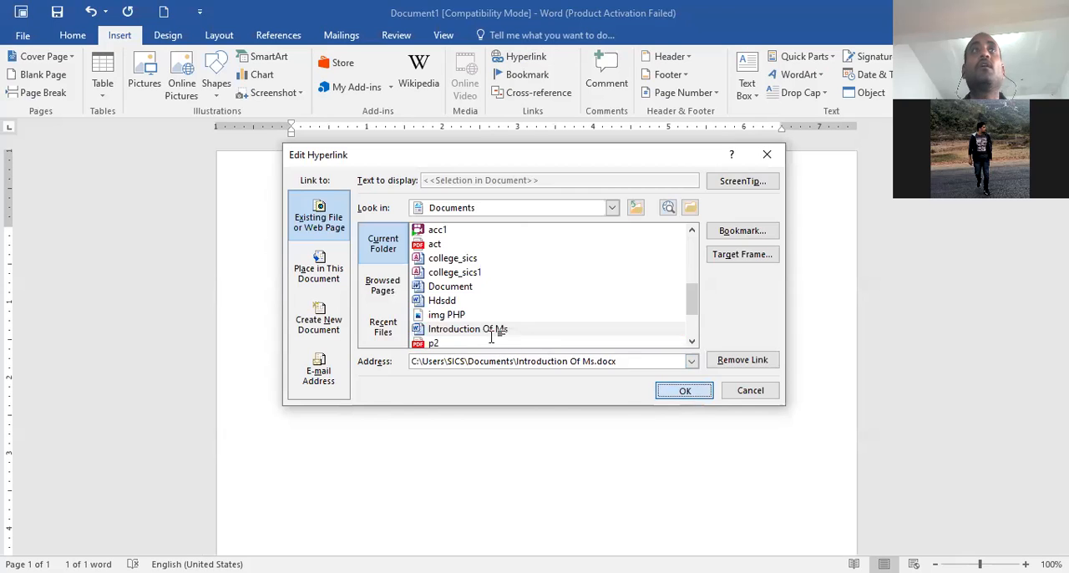
pyautogui.doubleClick(501, 330)
# Accept the security notice for the Sadguru link and view the Introduction Of Ms document
pyautogui.press('Return')
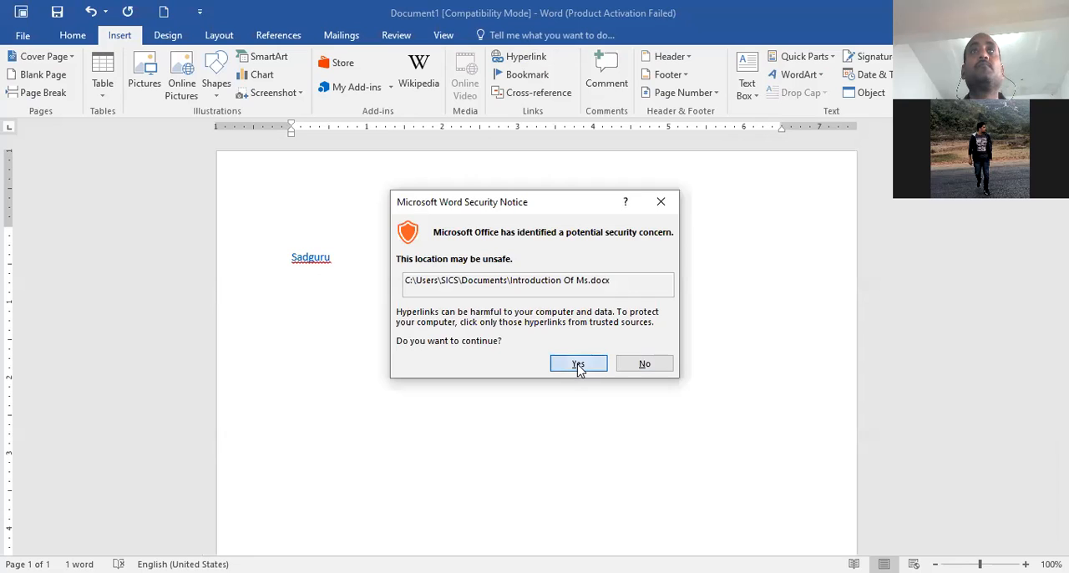
pyautogui.click(560, 365)
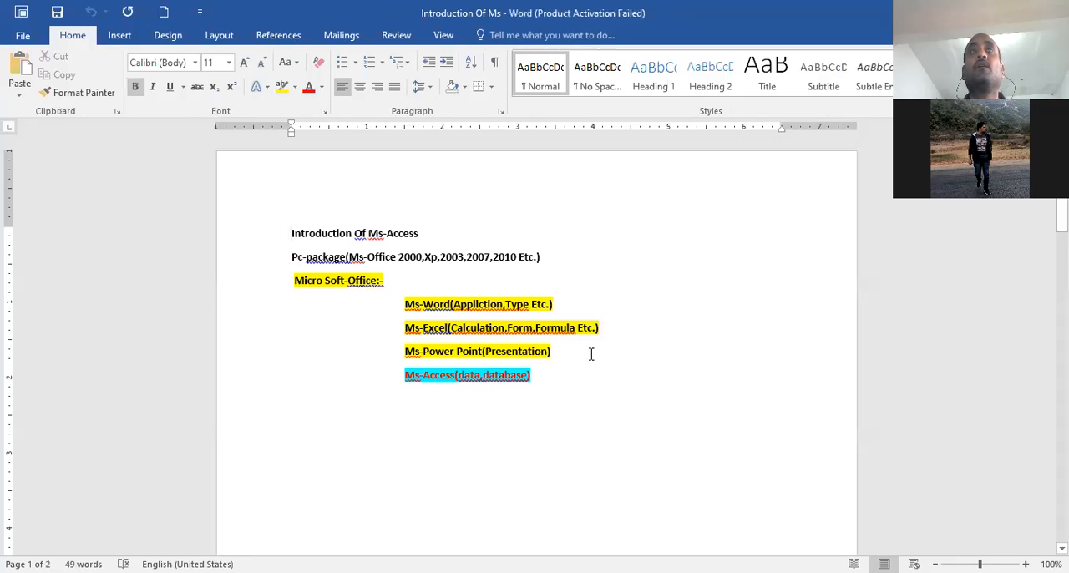
pyautogui.click(618, 399)
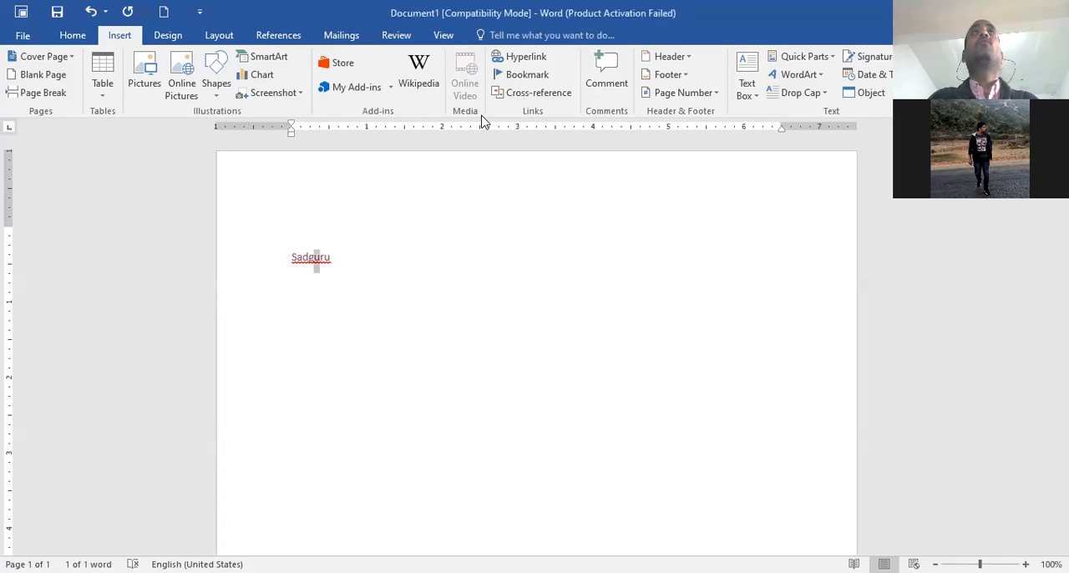
# Decline opening the linked file again and delete the hyperlinked word Sadguru from Document1
pyautogui.click(344, 260)
pyautogui.keyDown('ctrl'); pyautogui.click(344, 259); pyautogui.keyUp('ctrl')
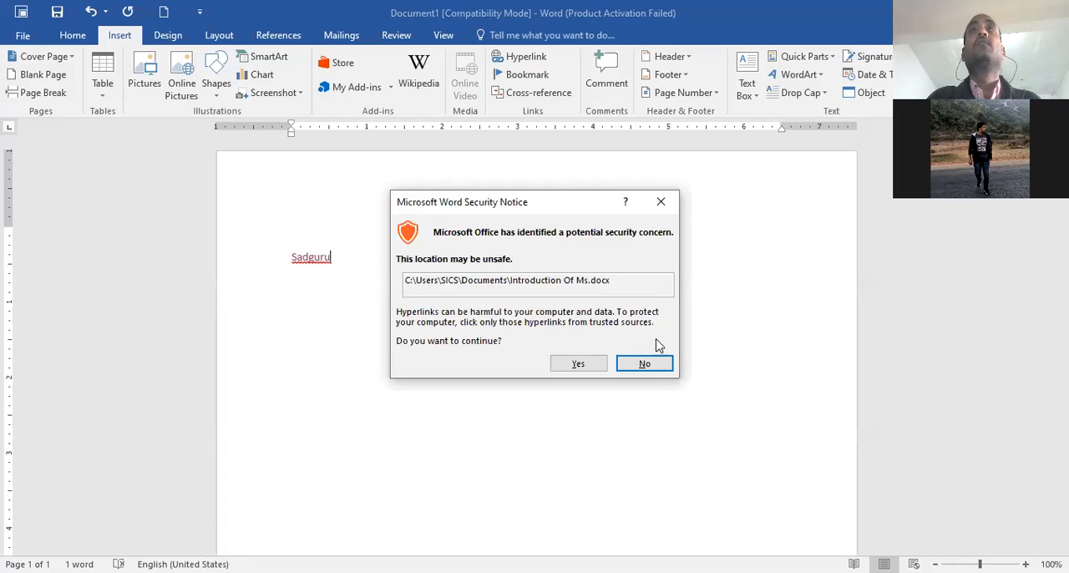
pyautogui.click(629, 363)
pyautogui.moveTo(285, 255); pyautogui.dragTo(350, 262)
pyautogui.press('Delete')
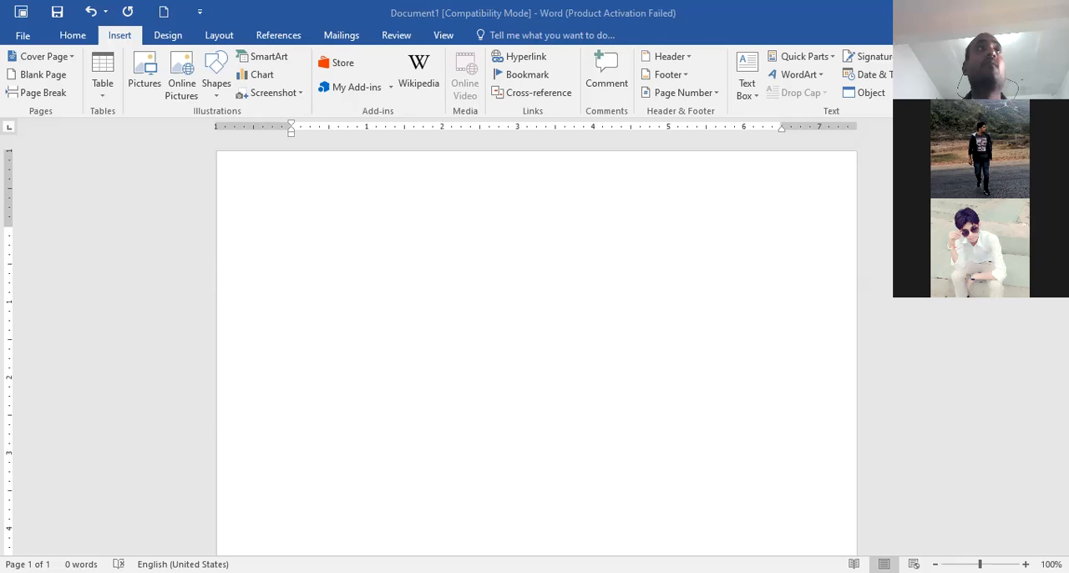
# Try to open the SQL Views sequences document from the older recent files
pyautogui.click(23, 35)
pyautogui.click(33, 138)
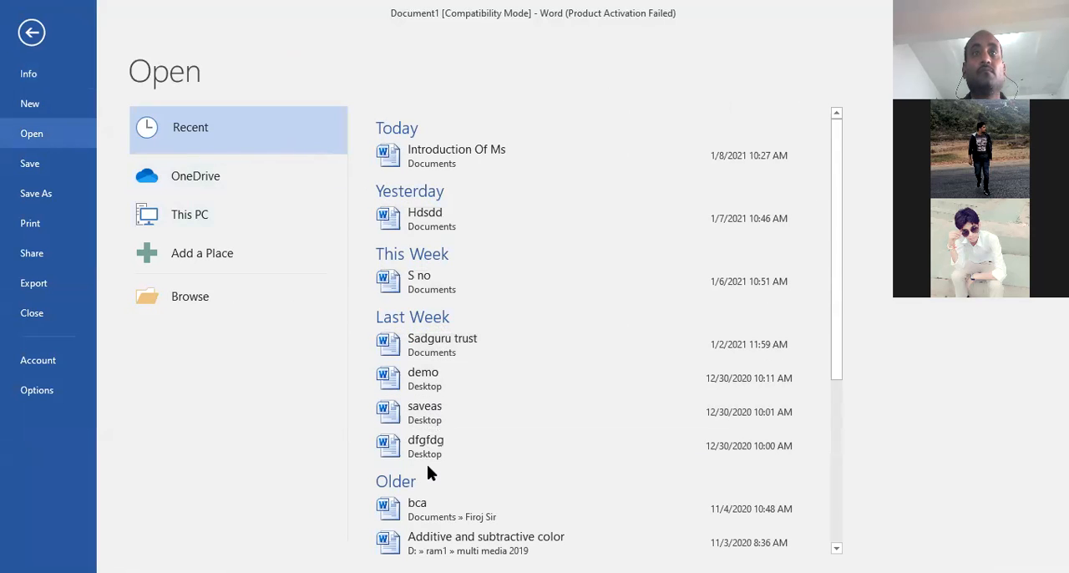
pyautogui.scroll(-1, 427, 464)
pyautogui.scroll(-2, 427, 465)
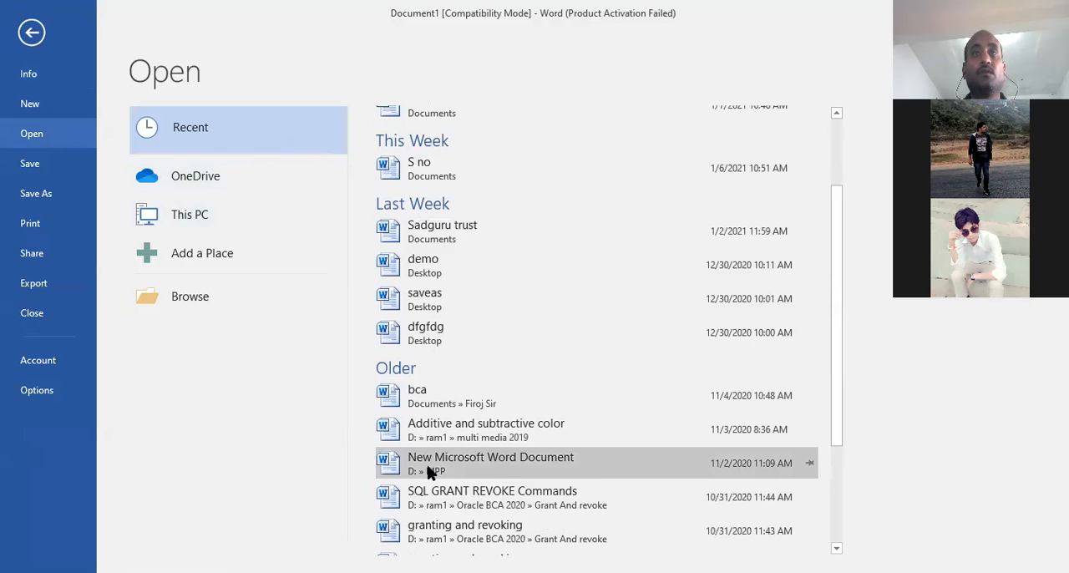
pyautogui.scroll(-1, 427, 471)
pyautogui.scroll(-2, 470, 481)
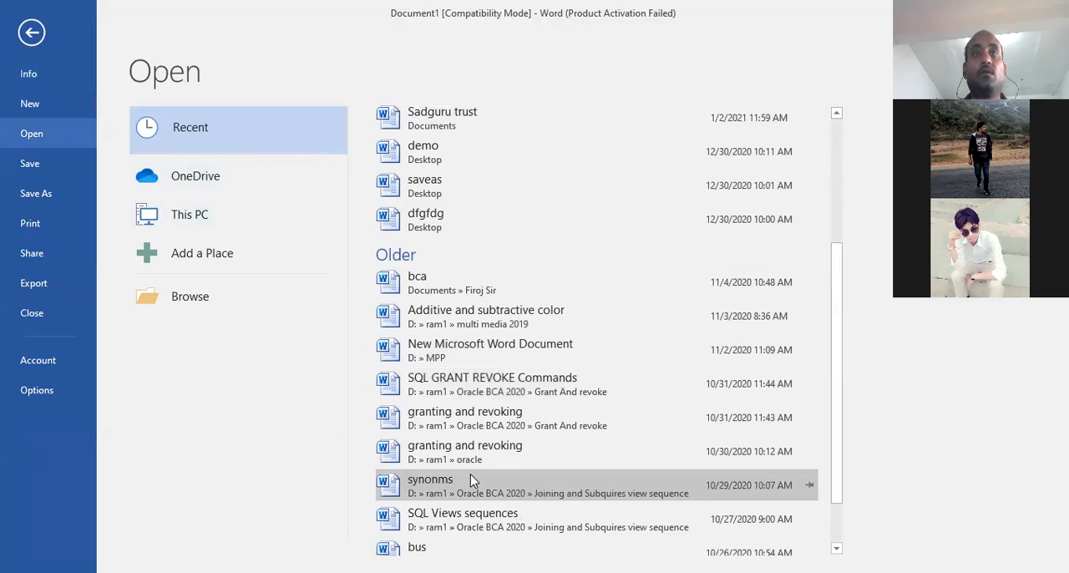
pyautogui.scroll(-1, 472, 480)
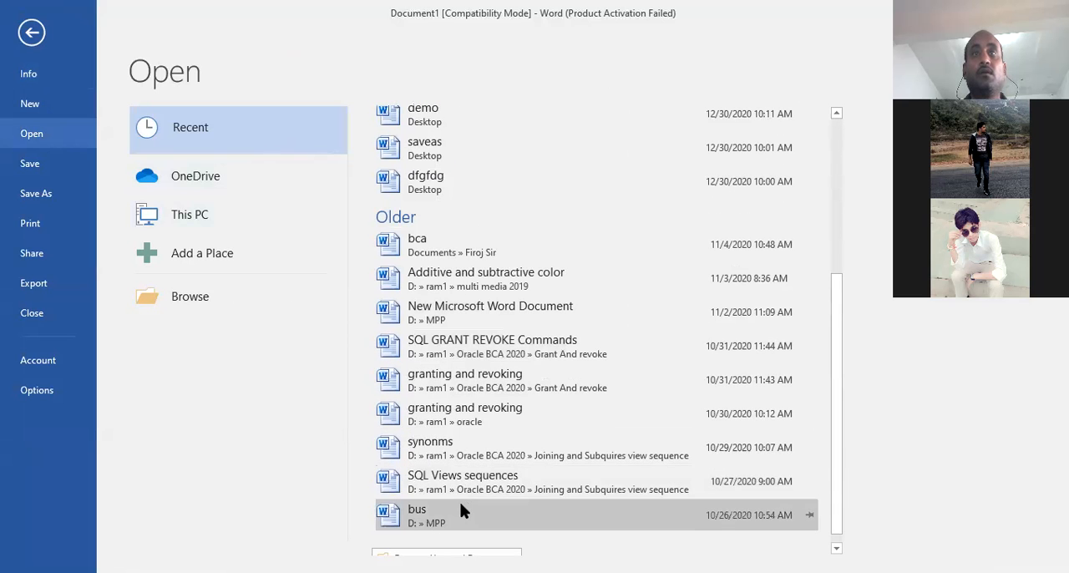
pyautogui.click(466, 479)
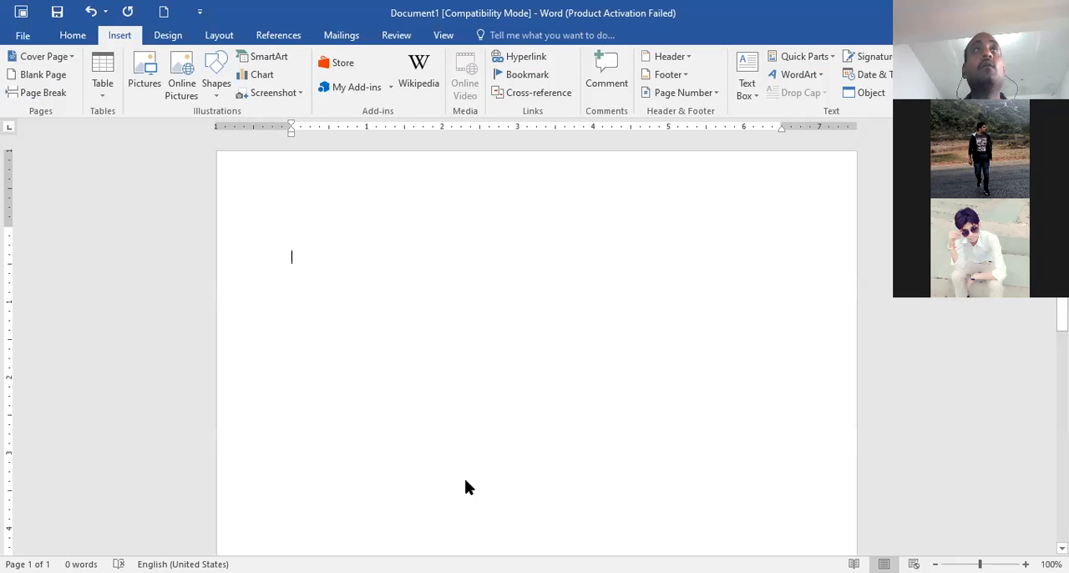
pyautogui.click(544, 341)
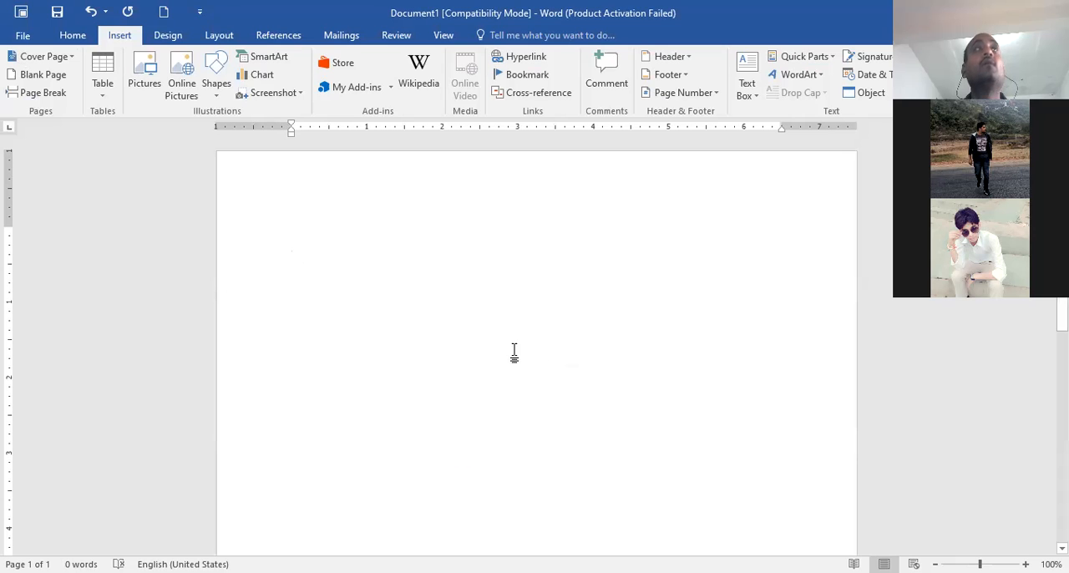
# Try to open the bus document in the MPP folder from the older recent files
pyautogui.click(22, 35)
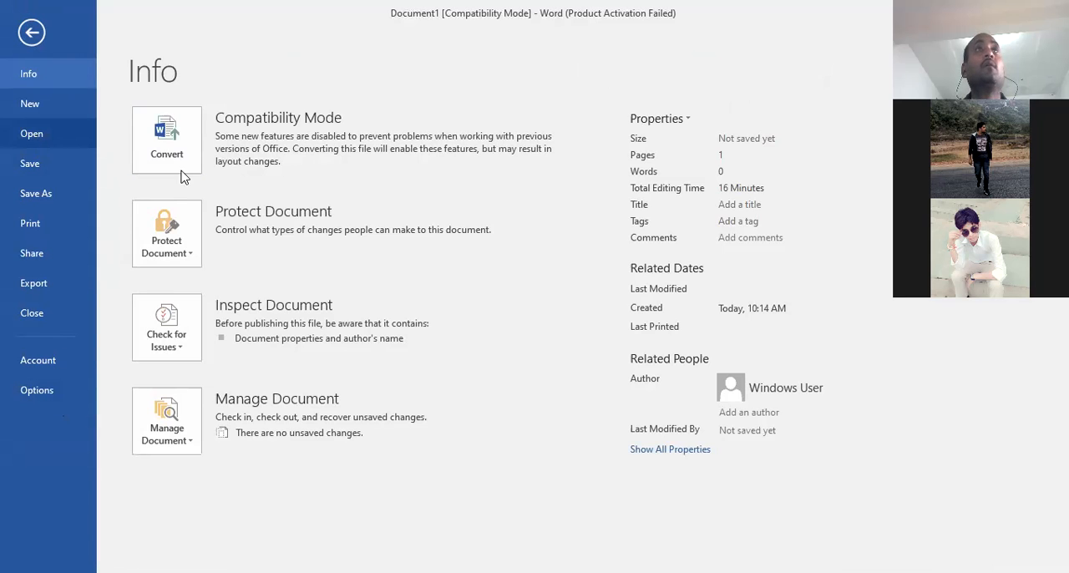
pyautogui.click(32, 134)
pyautogui.scroll(-7, 513, 462)
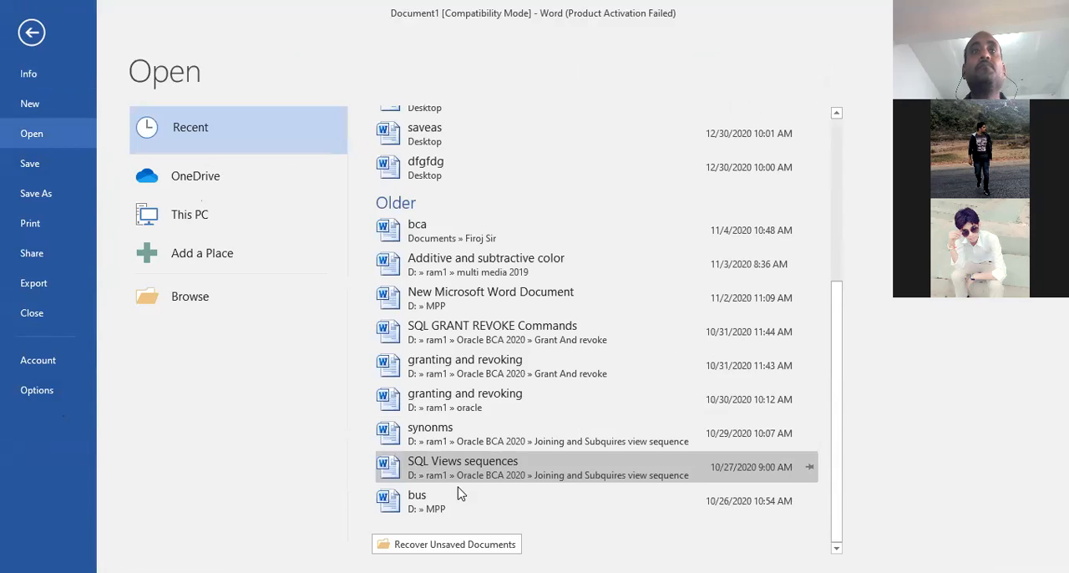
pyautogui.click(428, 501)
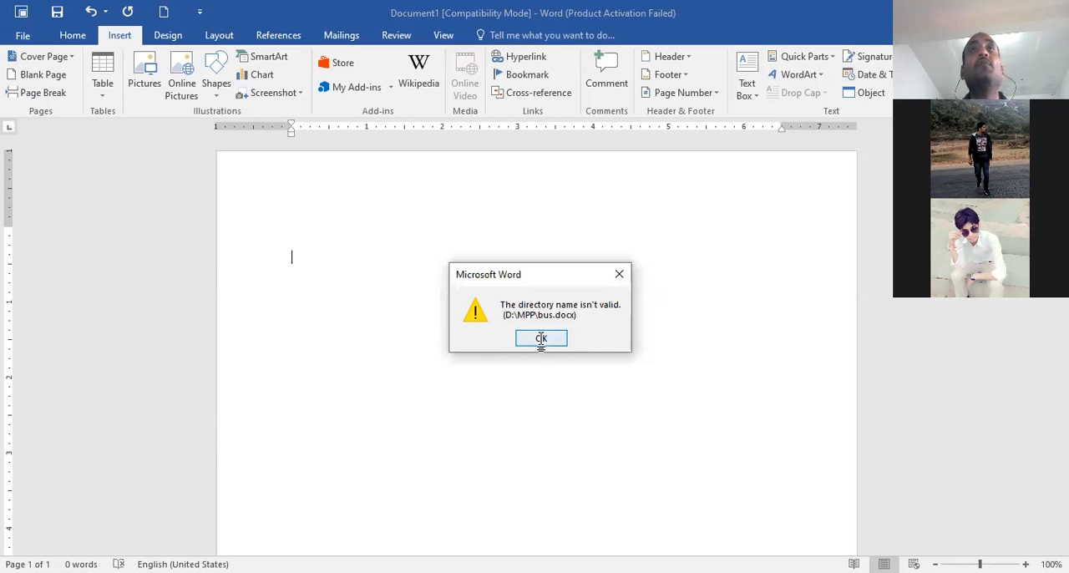
pyautogui.click(541, 340)
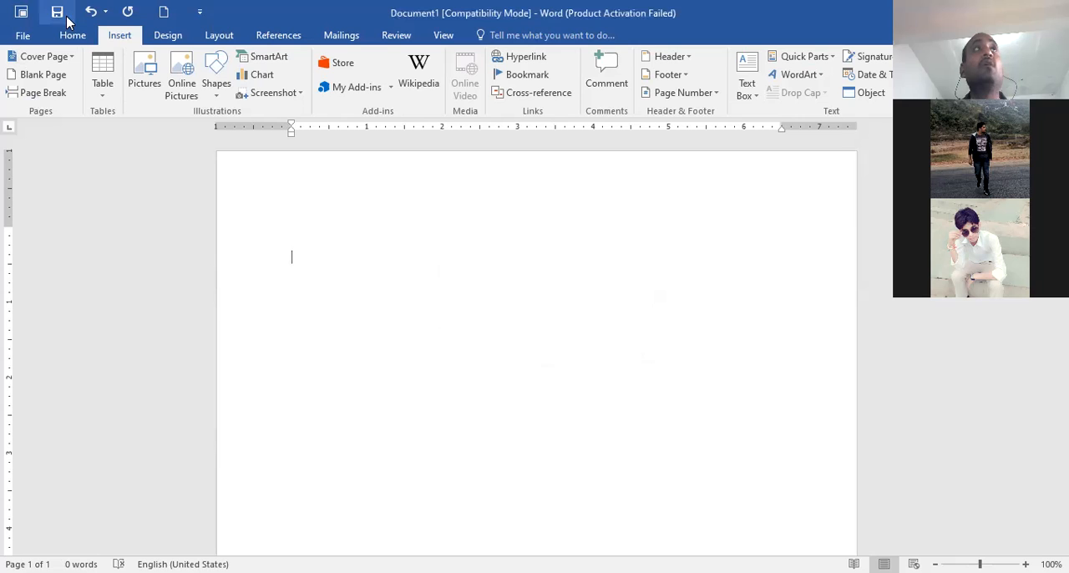
pyautogui.click(25, 36)
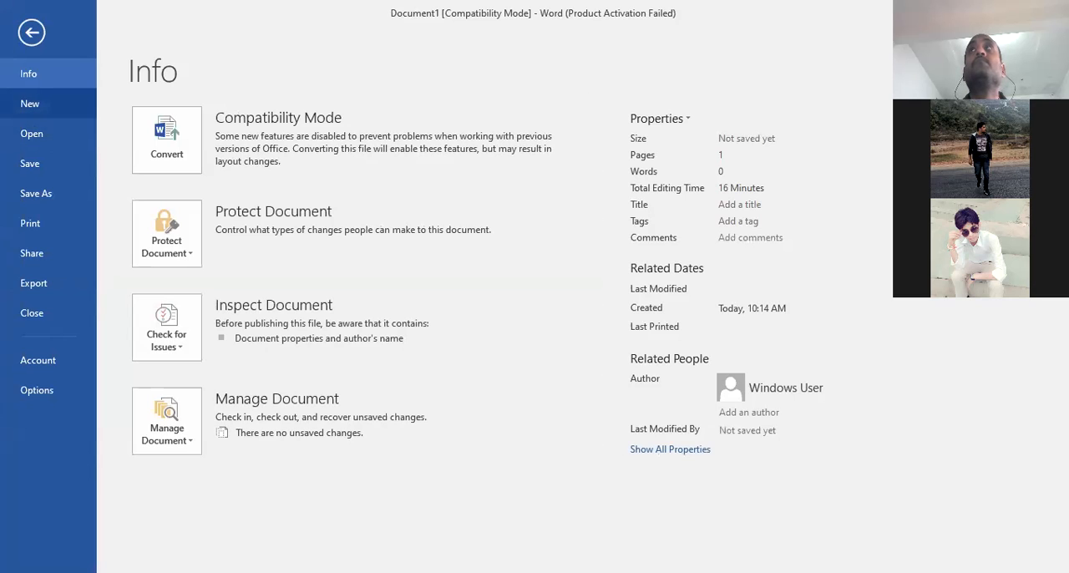
pyautogui.click(31, 38)
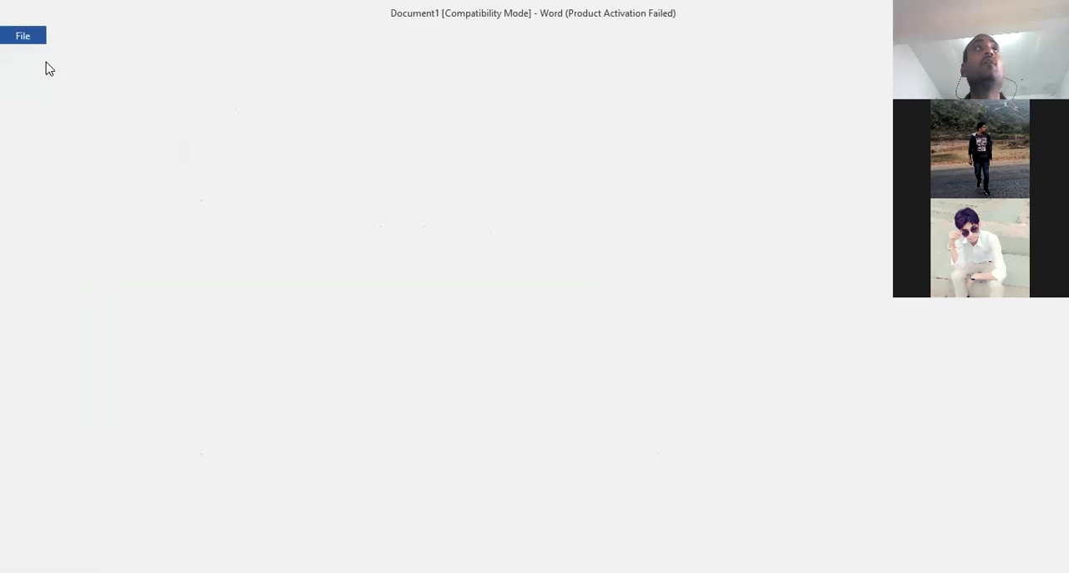
pyautogui.click(24, 35)
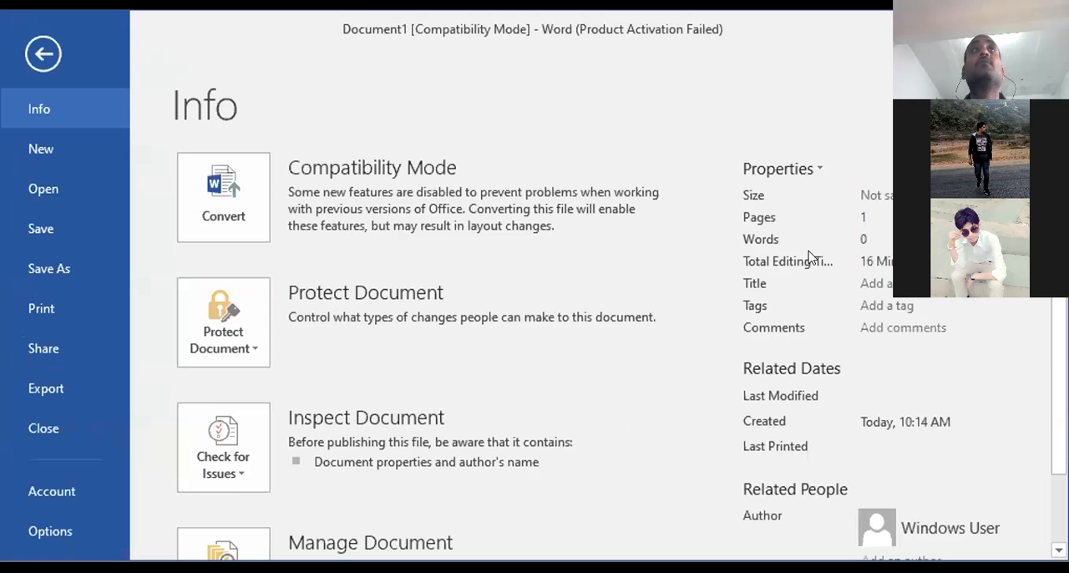
pyautogui.click(50, 56)
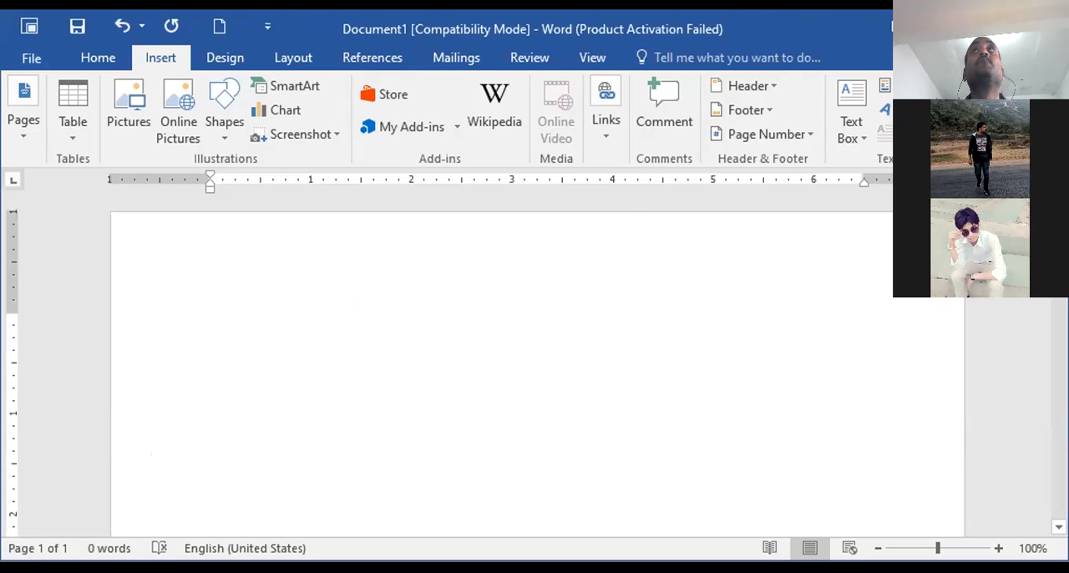
pyautogui.click(994, 28)
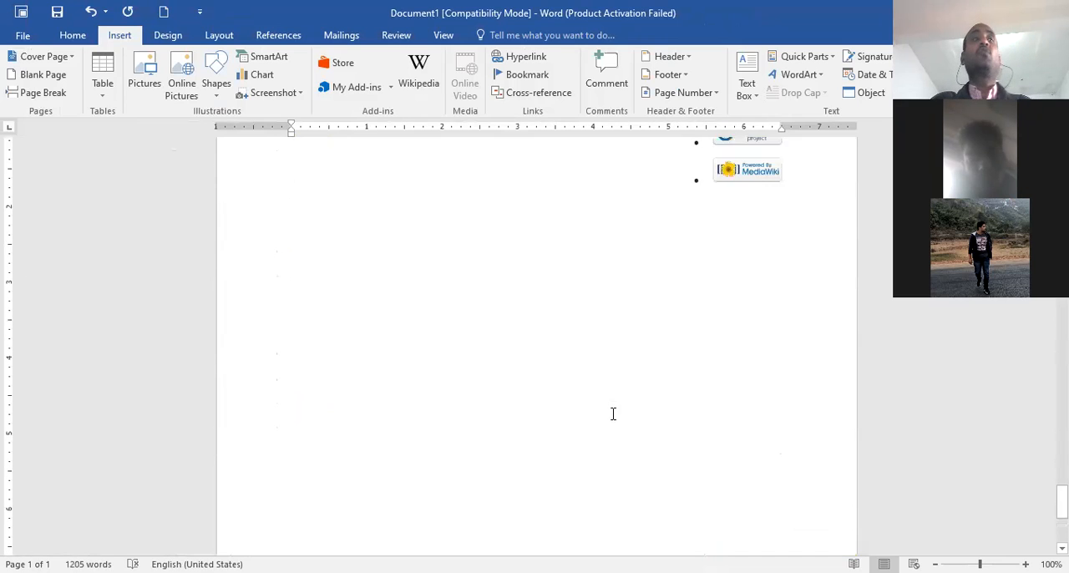
# Look over the last pages of the pasted Hindi Wikipedia content and return to the start of the document
pyautogui.scroll(10, 613, 414)
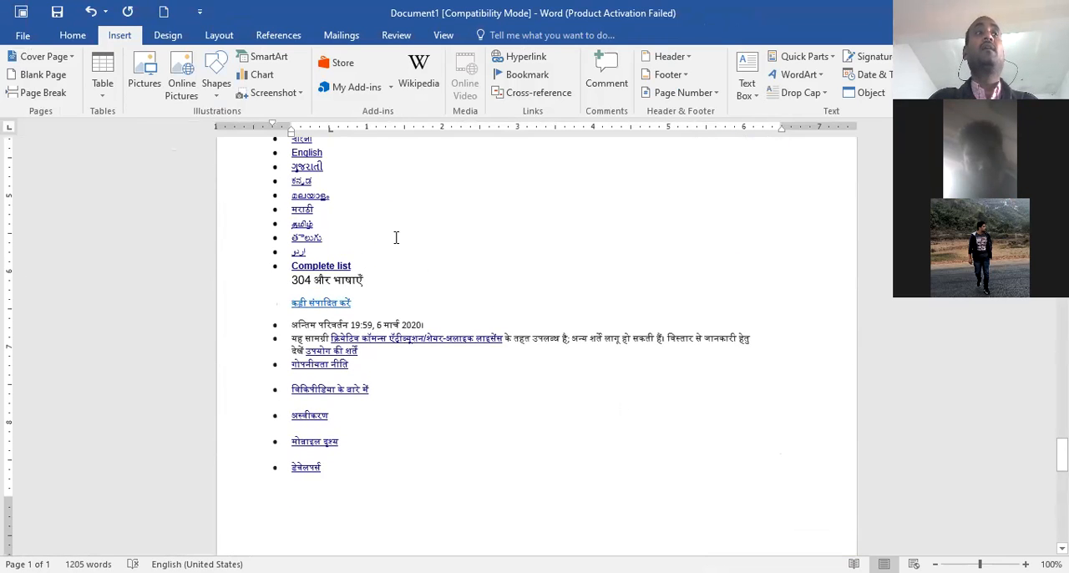
pyautogui.scroll(-5, 448, 451)
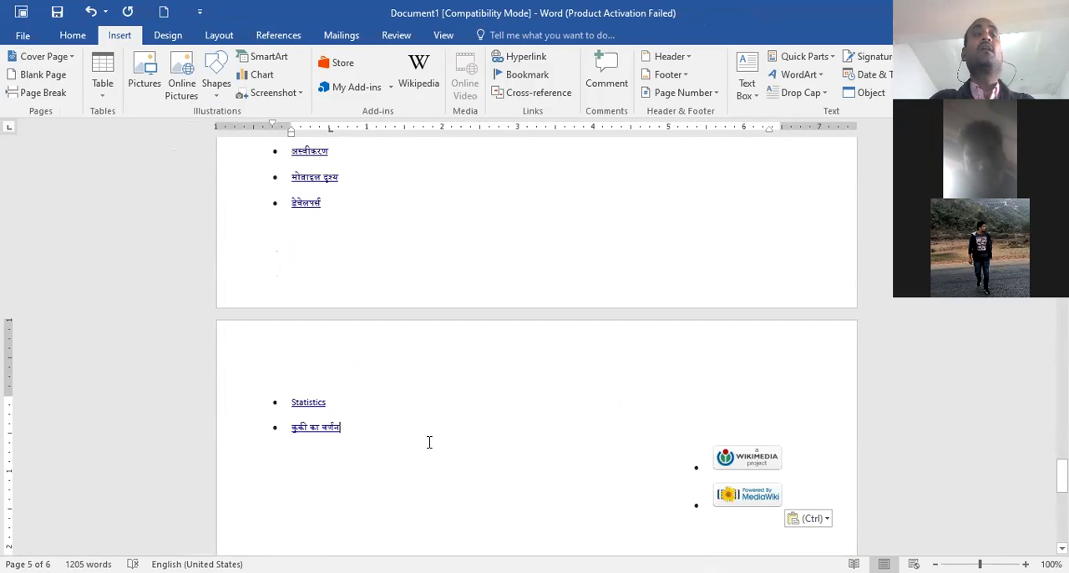
pyautogui.scroll(5, 430, 441)
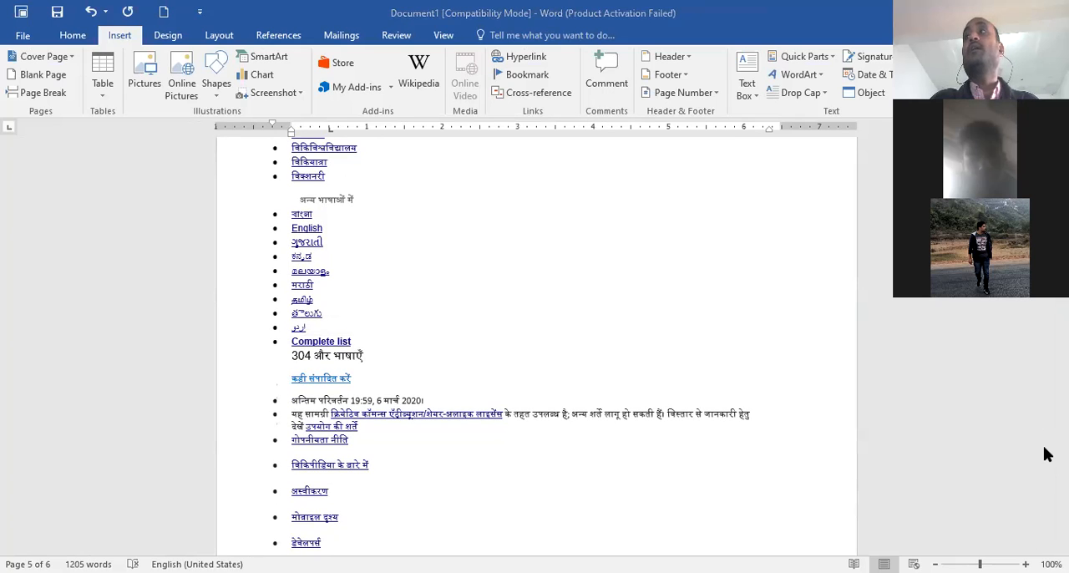
pyautogui.hotkey('ctrl', 'Home')
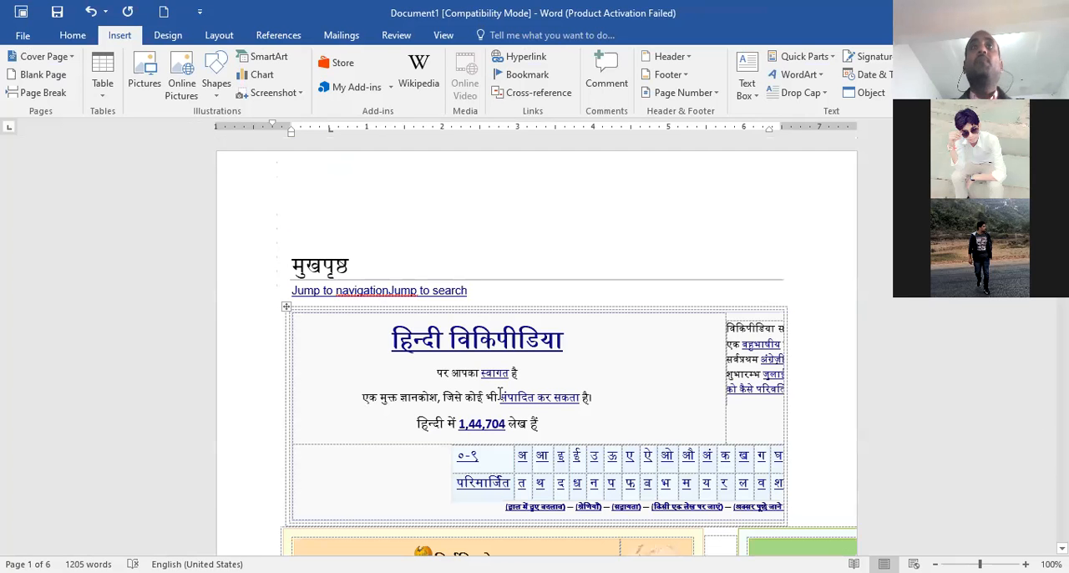
# Add a bookmark named mpp at the start of the दिक्चालन सूची heading on page 4
pyautogui.scroll(-6, 517, 393)
pyautogui.scroll(-16, 530, 419)
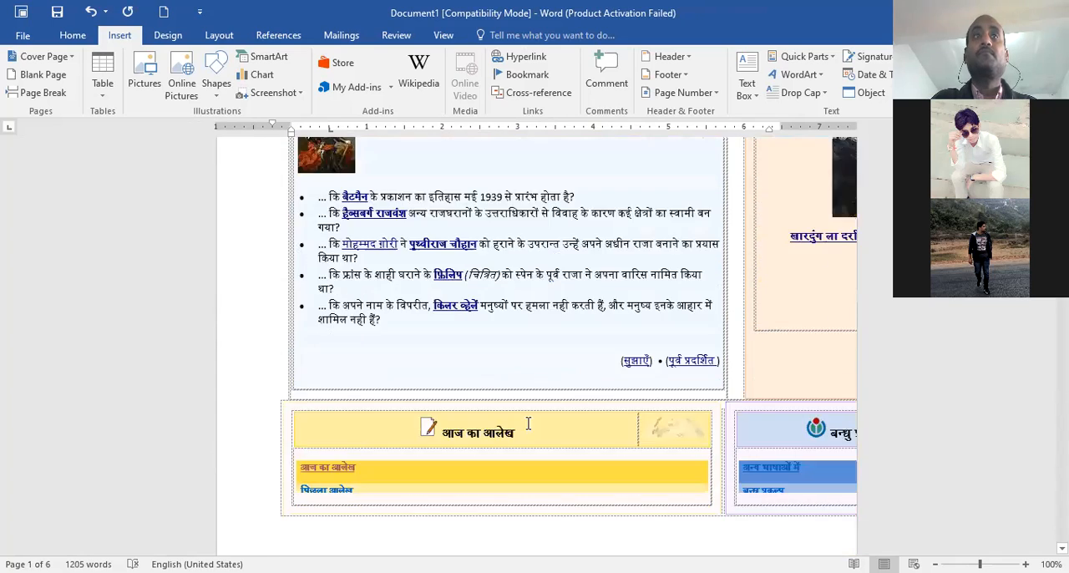
pyautogui.scroll(-15, 528, 424)
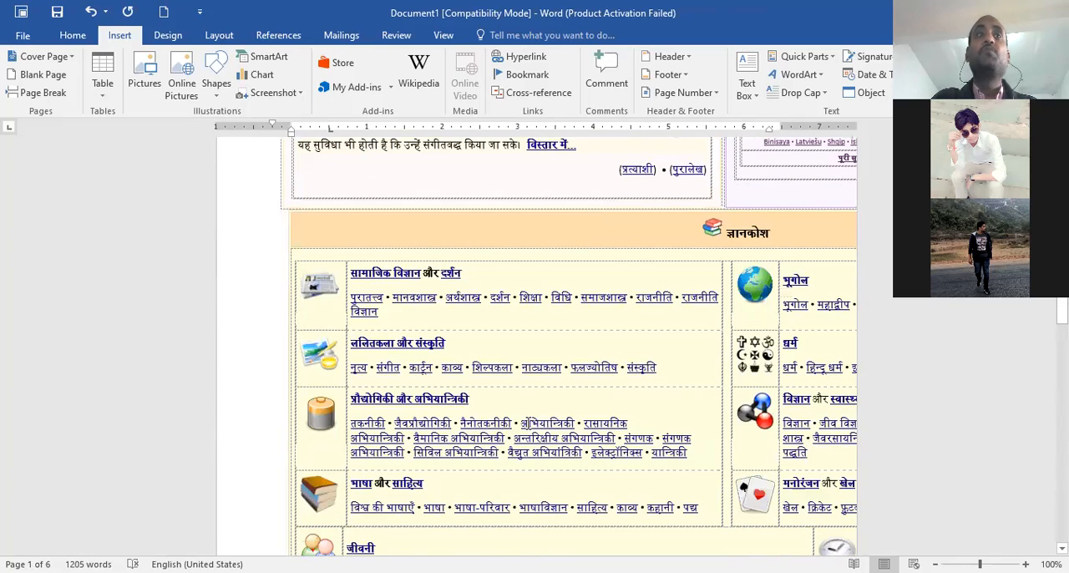
pyautogui.scroll(-6, 469, 447)
pyautogui.click(297, 457)
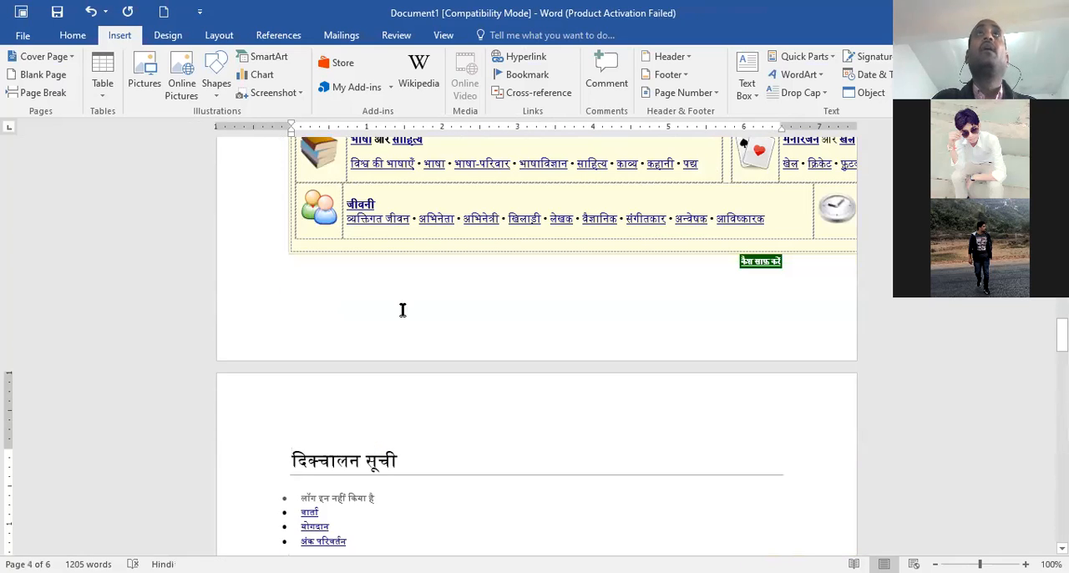
pyautogui.click(529, 75)
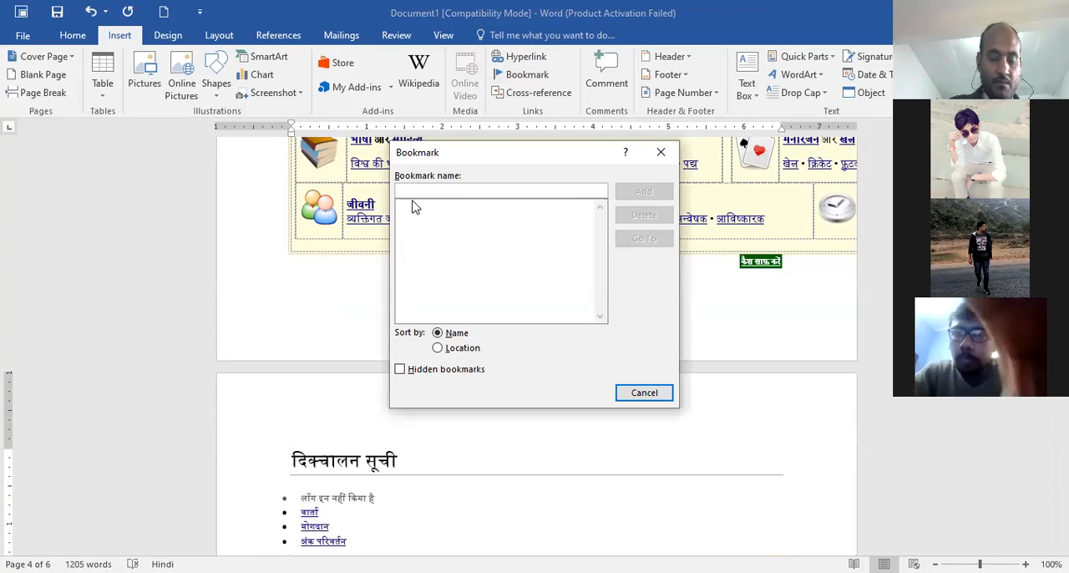
pyautogui.write('mpp')
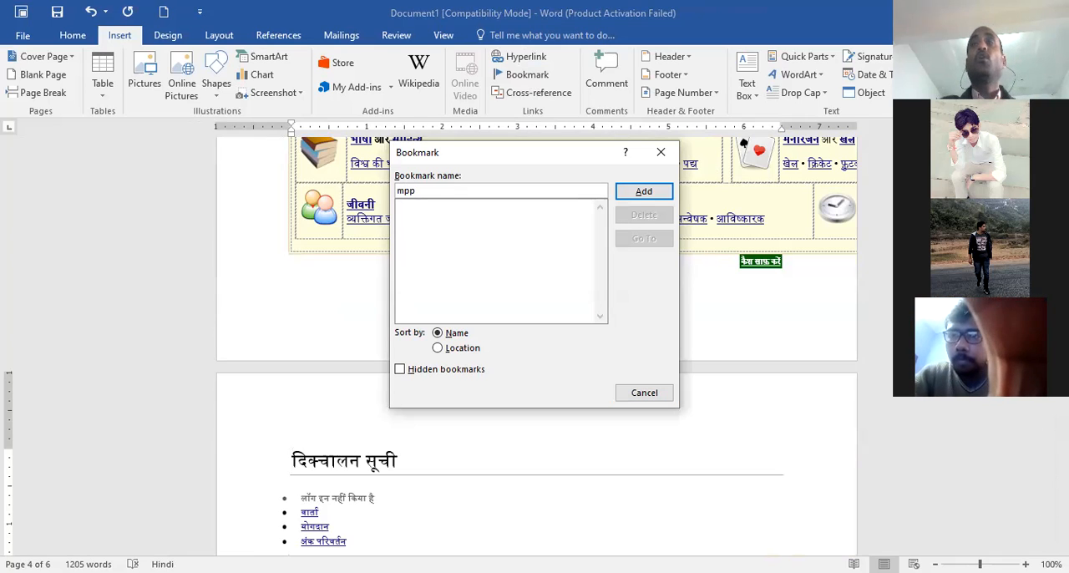
pyautogui.click(644, 192)
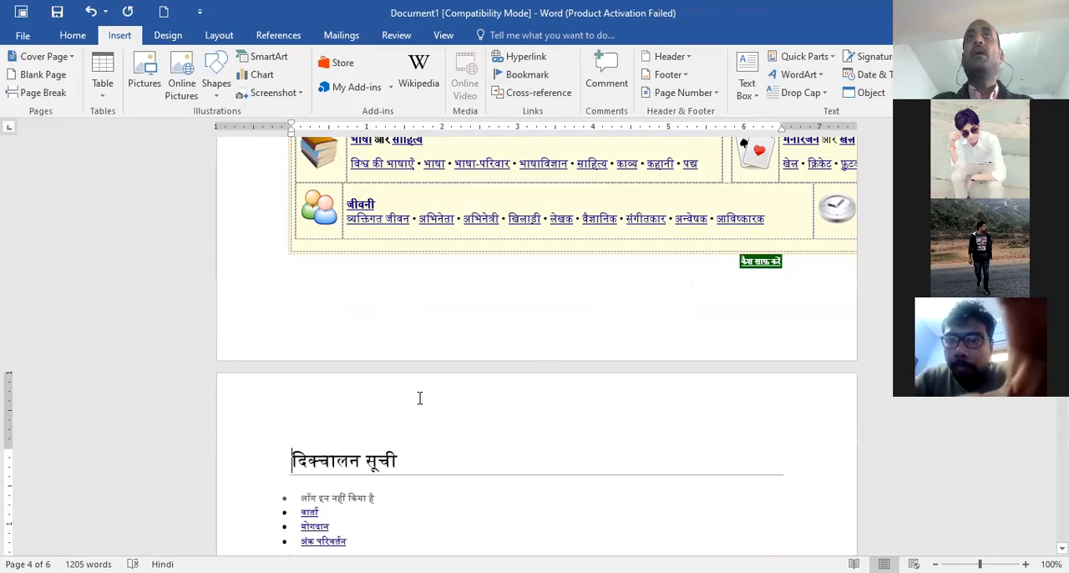
# Go back to the fort article on the first page and check the document's bookmark list without changing it
pyautogui.scroll(10, 589, 377)
pyautogui.scroll(10, 590, 381)
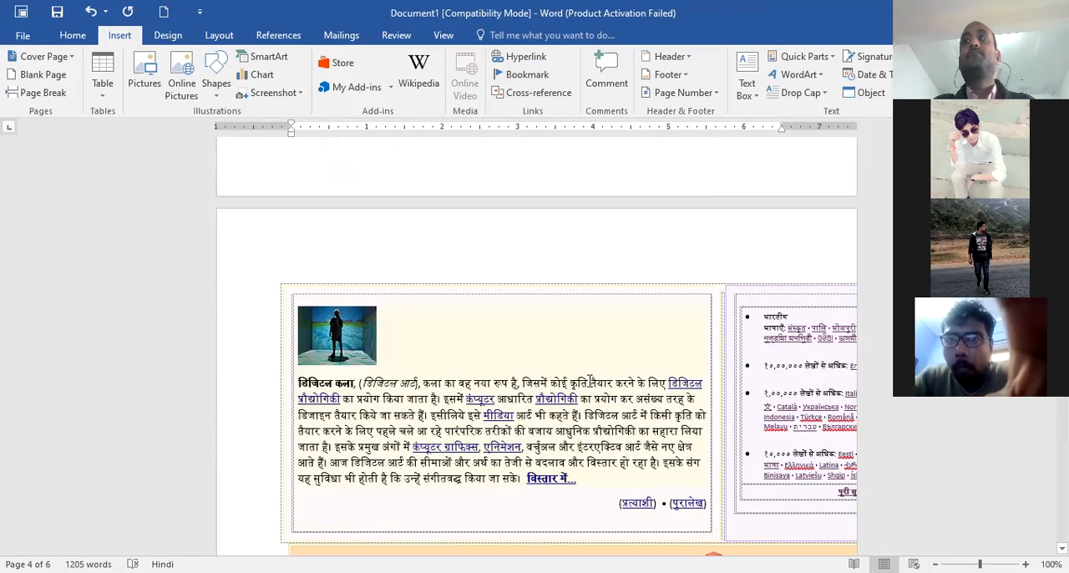
pyautogui.click(452, 279)
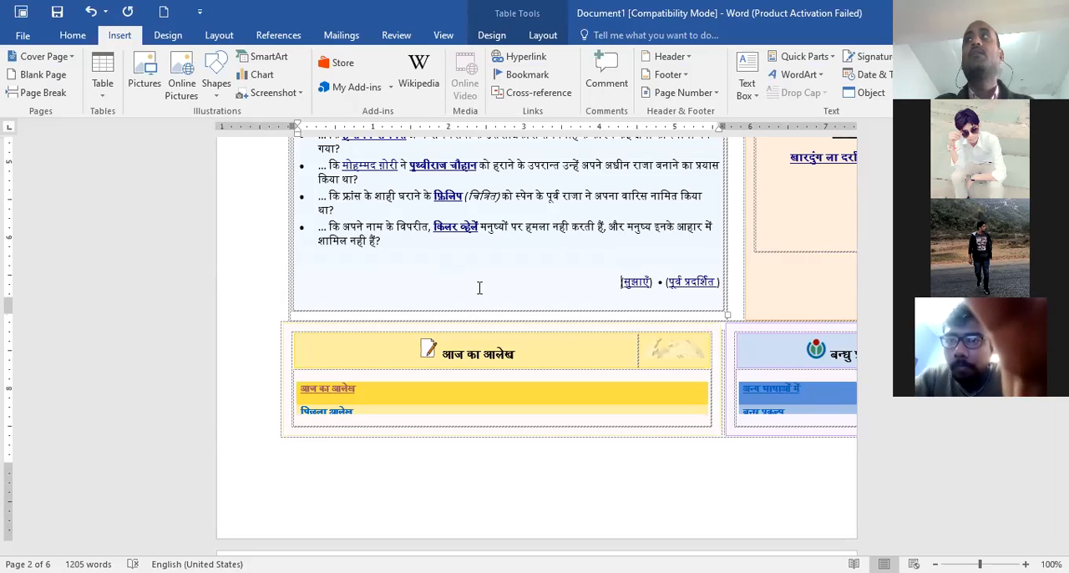
pyautogui.scroll(5, 547, 374)
pyautogui.scroll(9, 547, 375)
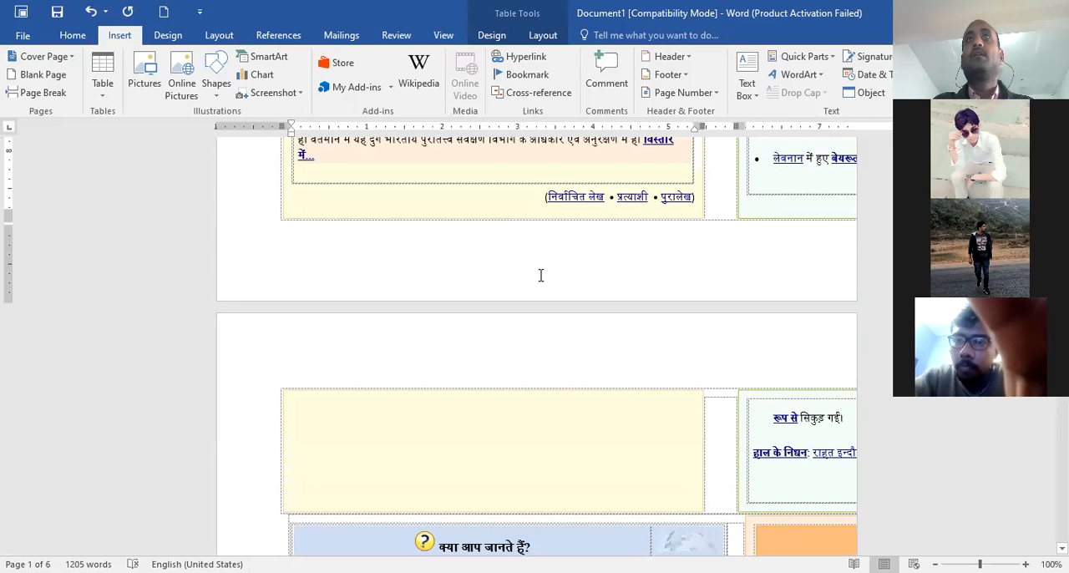
pyautogui.scroll(5, 540, 275)
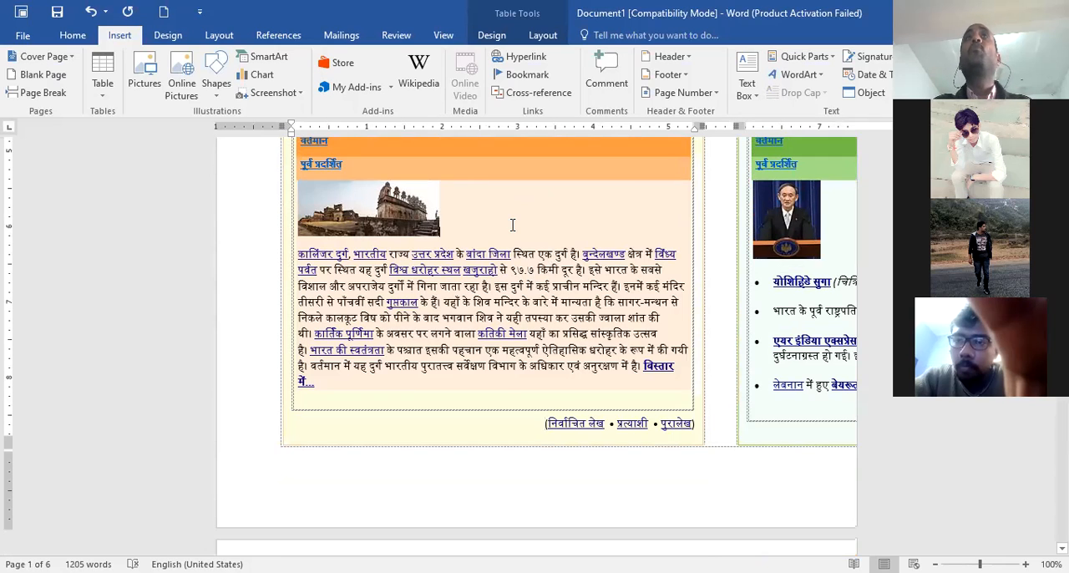
pyautogui.click(513, 225)
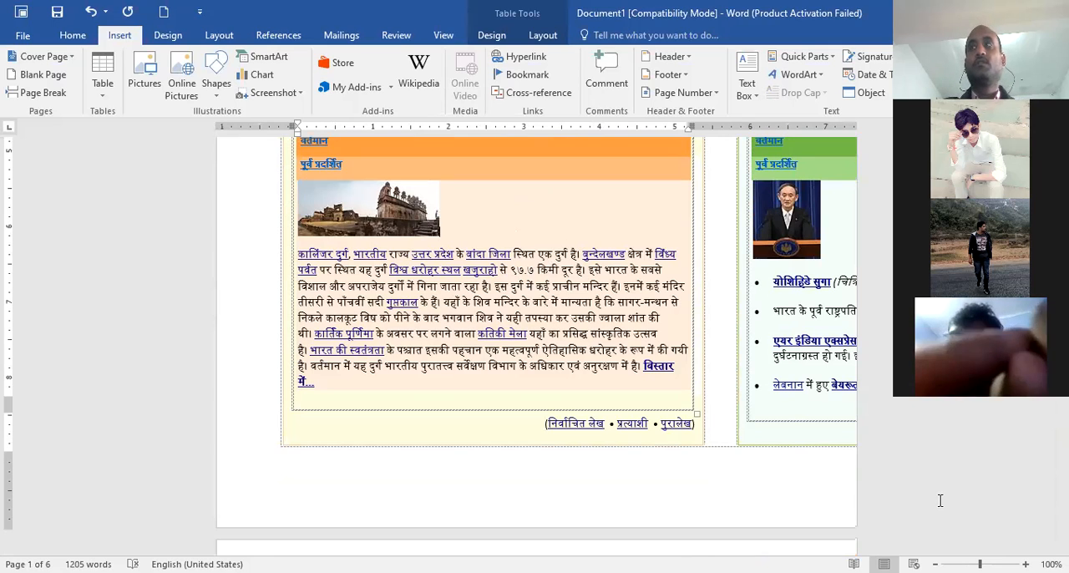
pyautogui.click(523, 78)
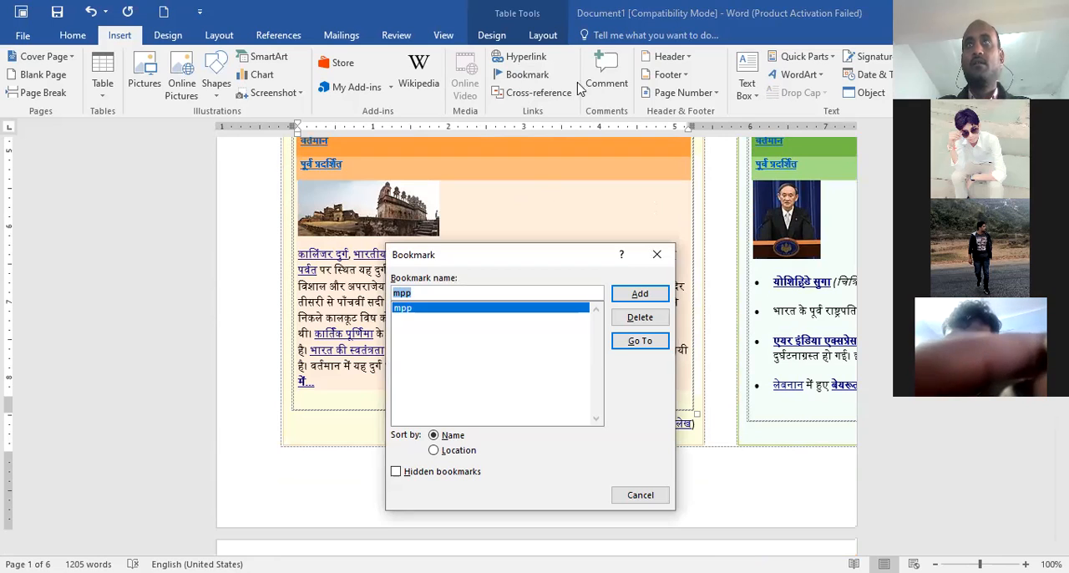
pyautogui.click(657, 255)
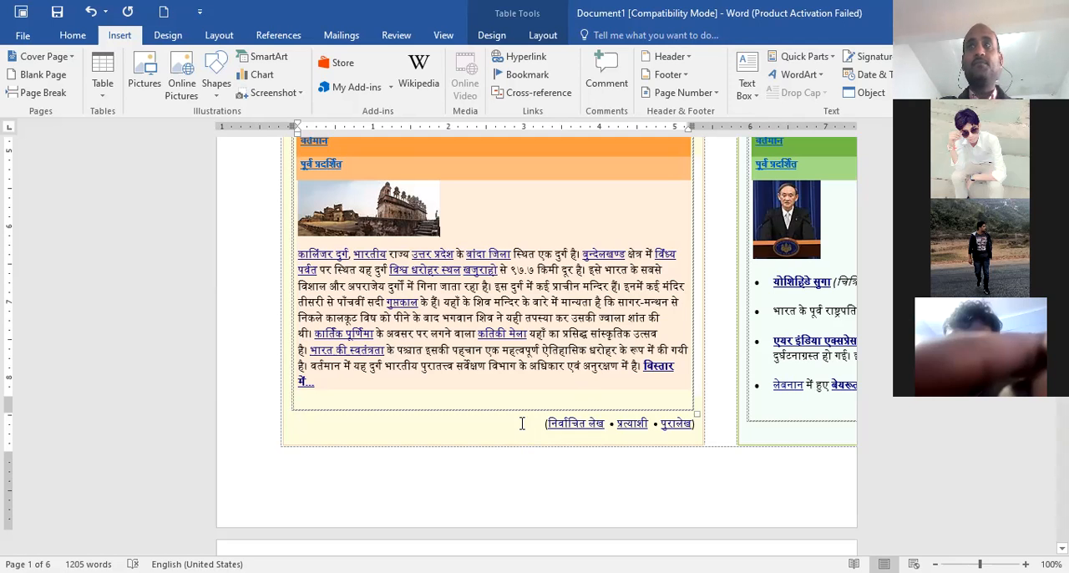
# Place the cursor directly before the हिन्दी विकिपीडिया heading on the first page
pyautogui.scroll(5, 518, 418)
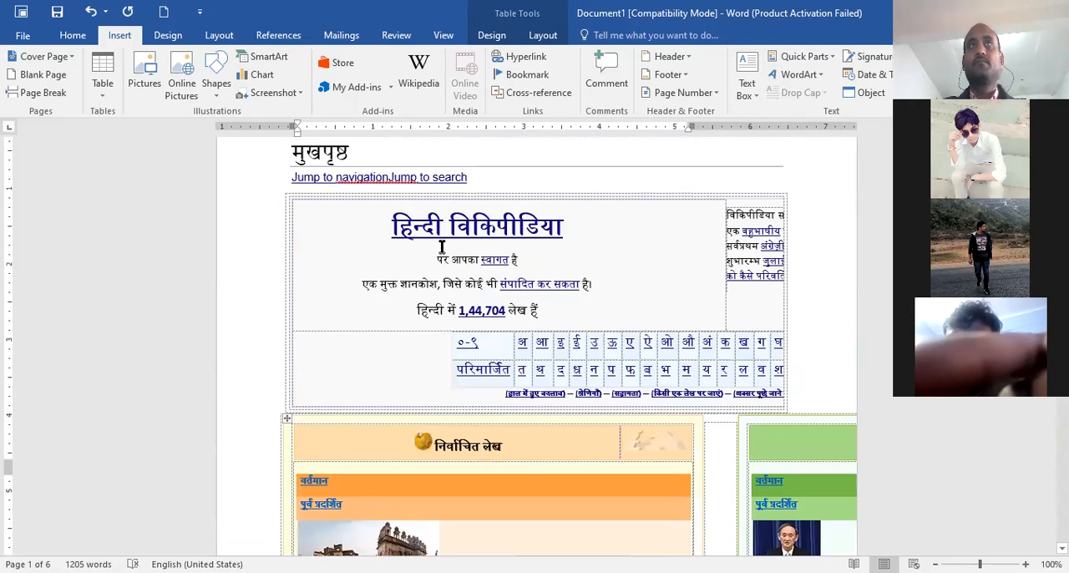
pyautogui.click(442, 246)
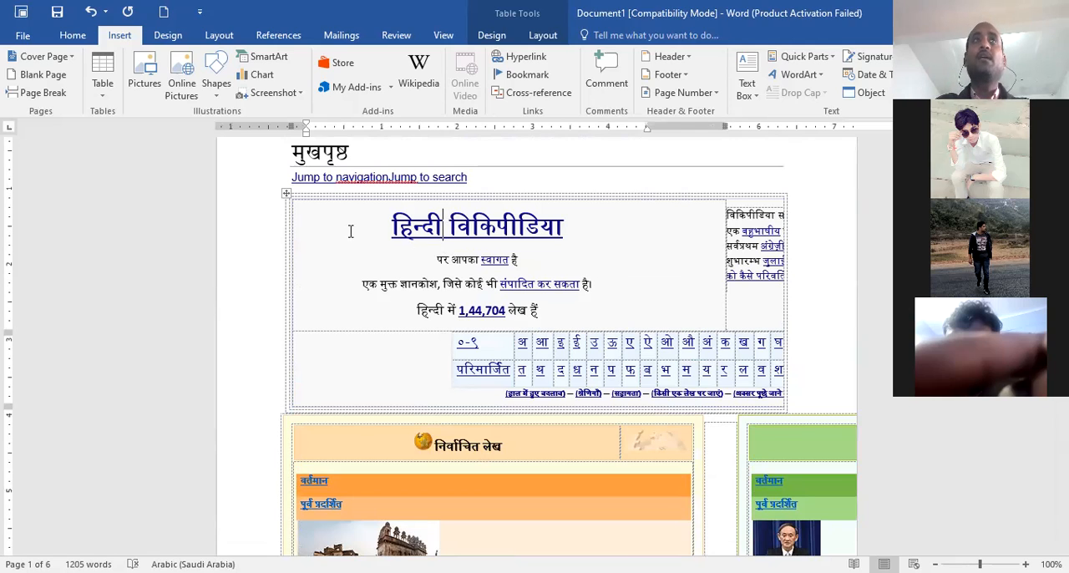
pyautogui.click(324, 233)
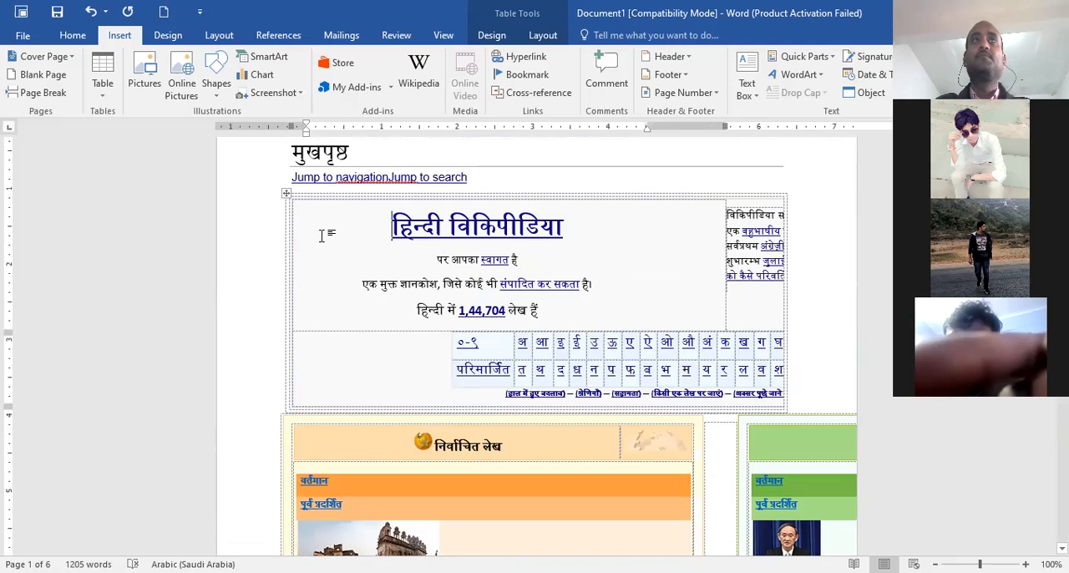
pyautogui.click(72, 35)
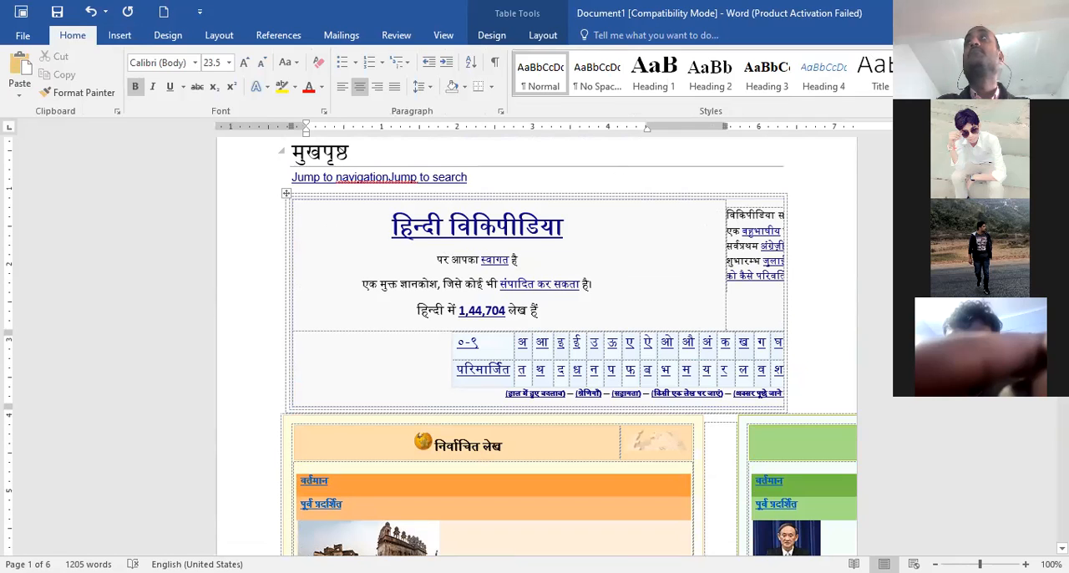
pyautogui.click(1028, 93)
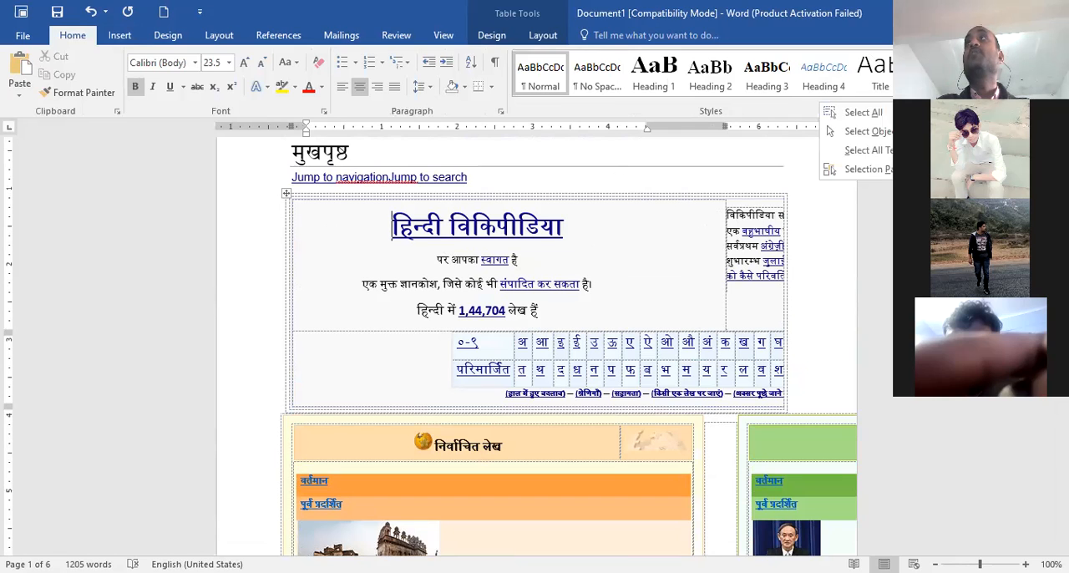
pyautogui.hotkey('ctrl', 'h')
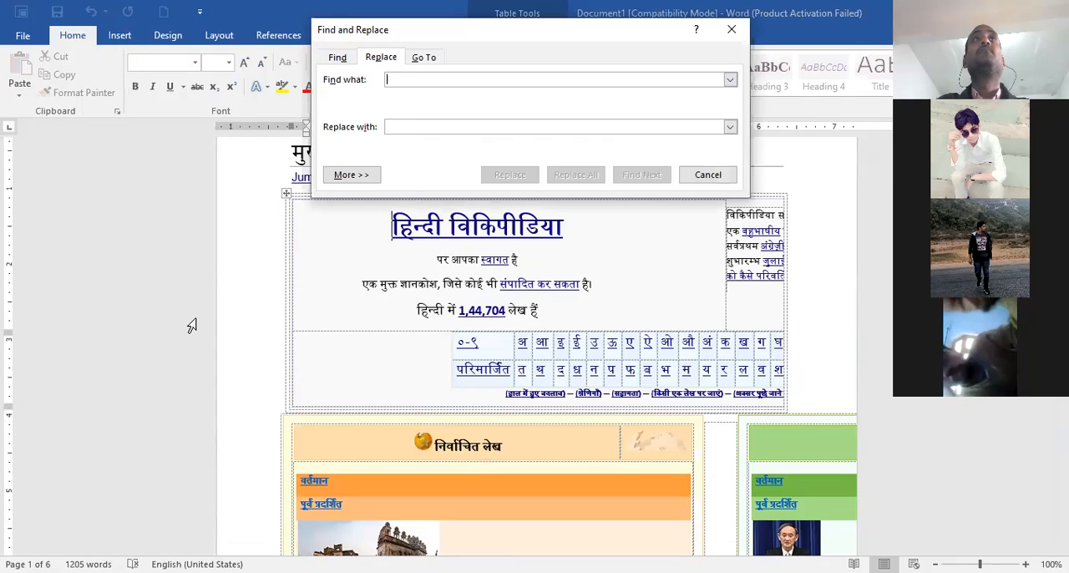
pyautogui.click(132, 332)
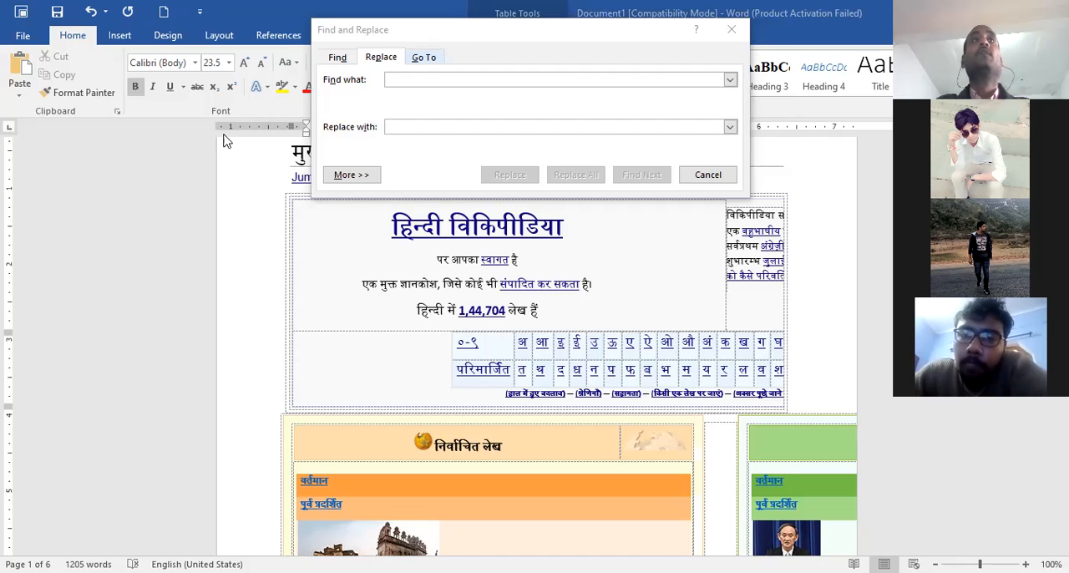
# Use Go To to jump from the first page to the mpp bookmark and close the dialog
pyautogui.hotkey('ctrl', 'g')
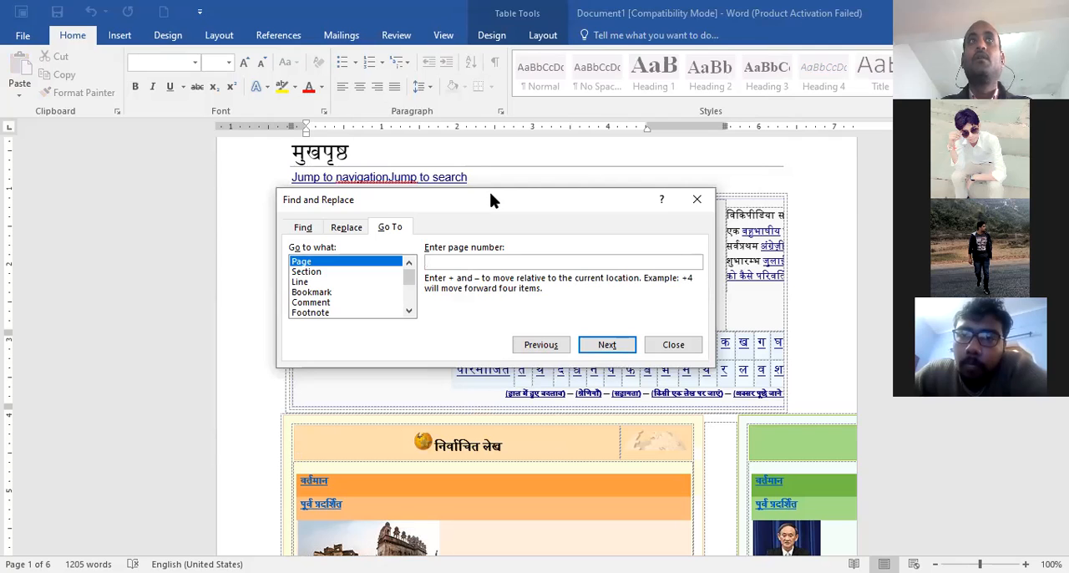
pyautogui.click(317, 294)
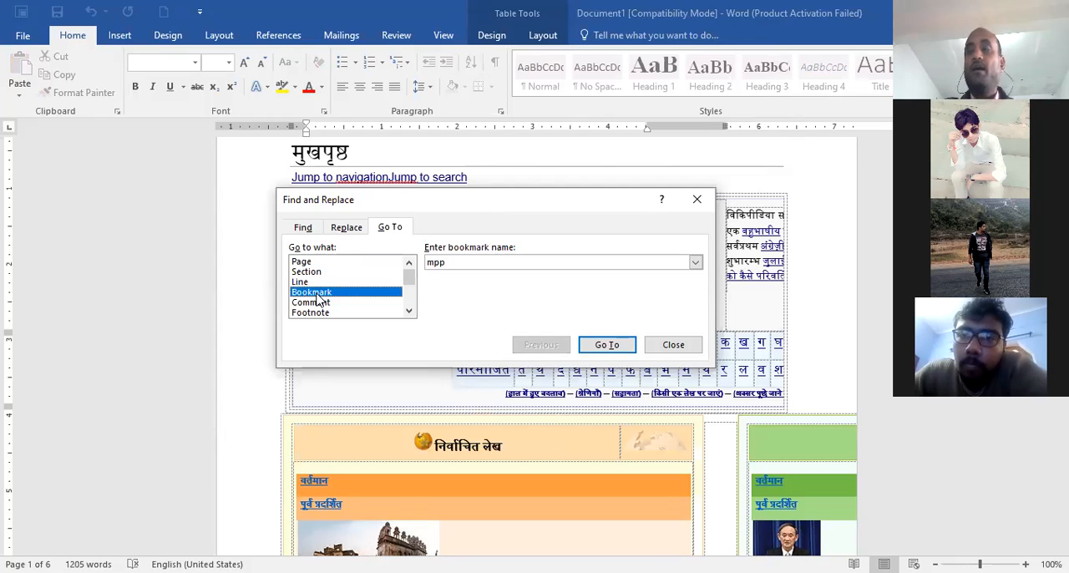
pyautogui.click(451, 263)
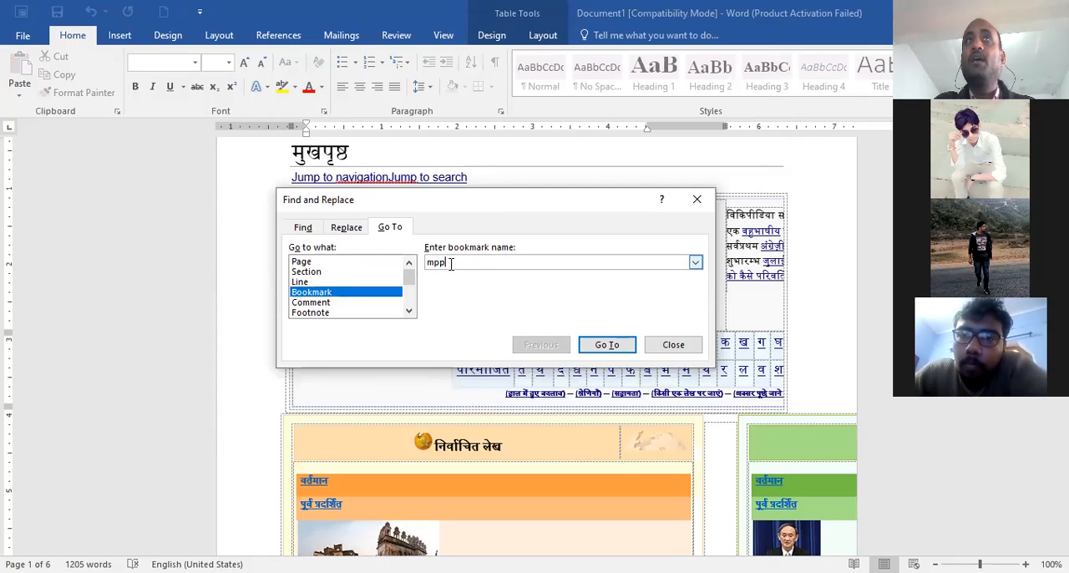
pyautogui.click(695, 264)
pyautogui.click(690, 276)
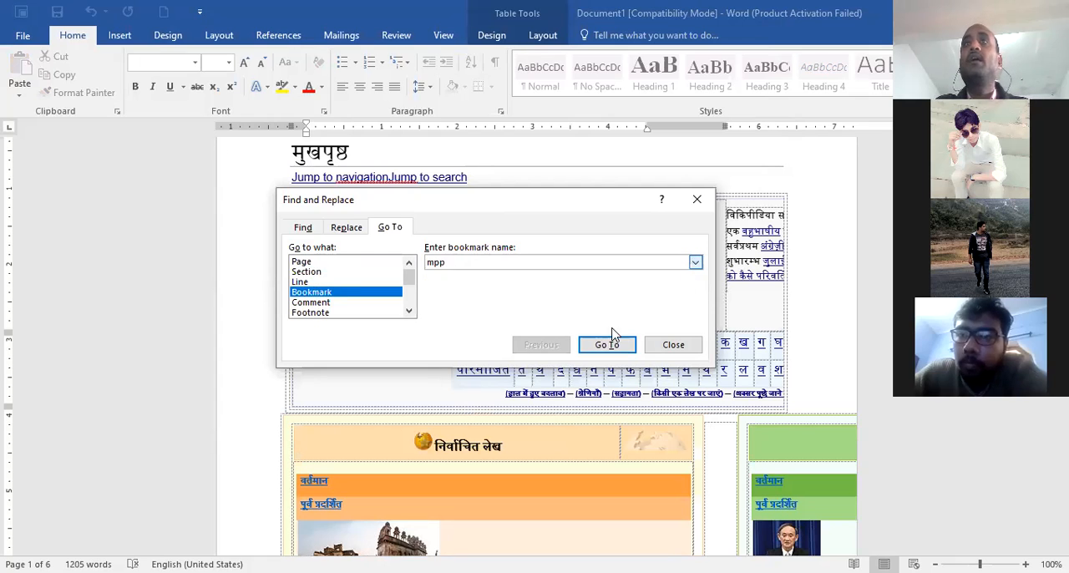
pyautogui.click(607, 346)
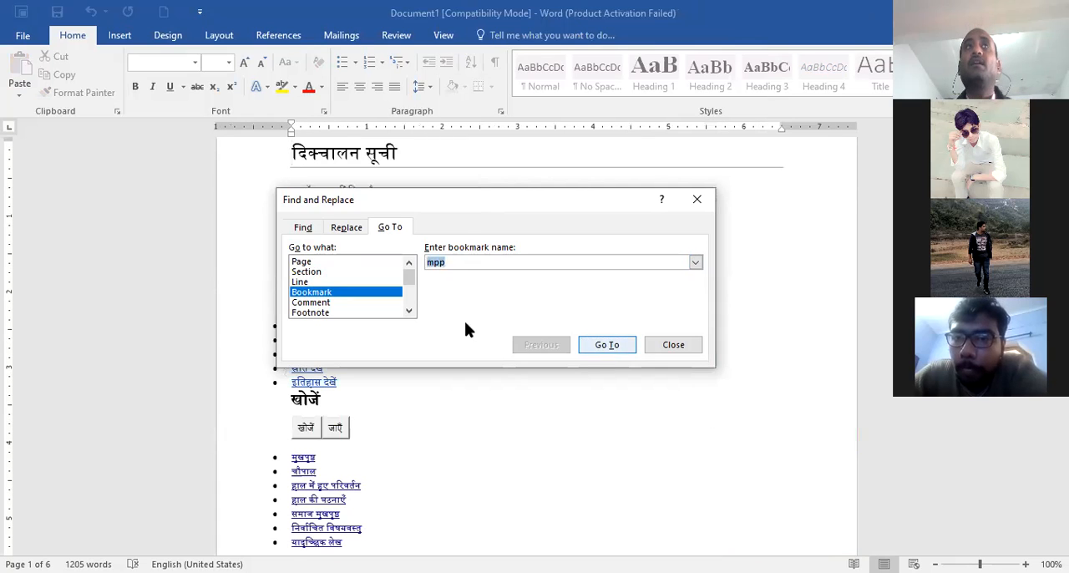
pyautogui.click(694, 343)
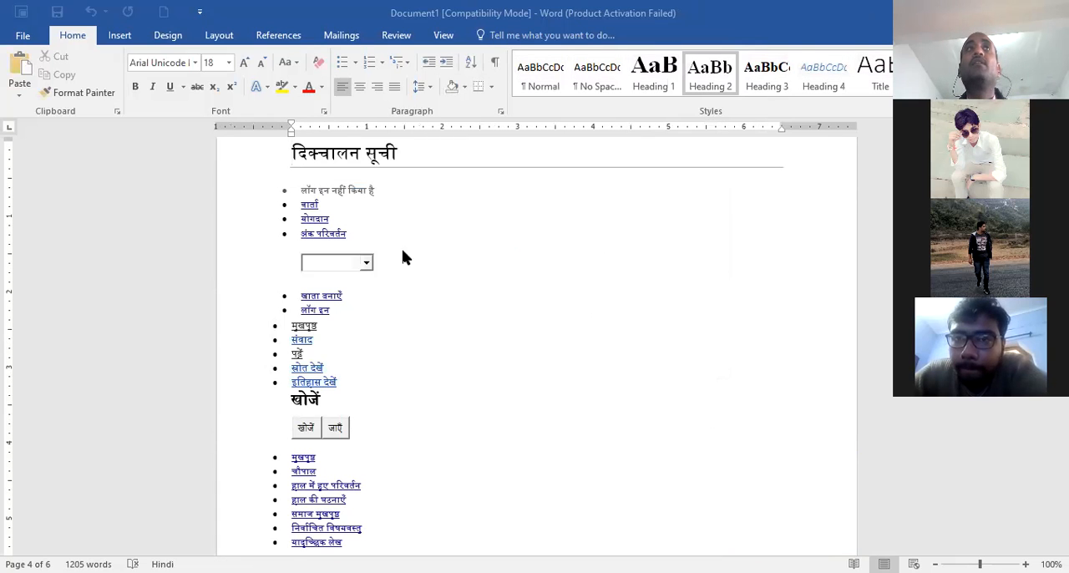
# Add a bookmark named padya right after the word पद्य in the भाषा और साहित्य row on page 3
pyautogui.scroll(2, 452, 390)
pyautogui.scroll(1, 451, 390)
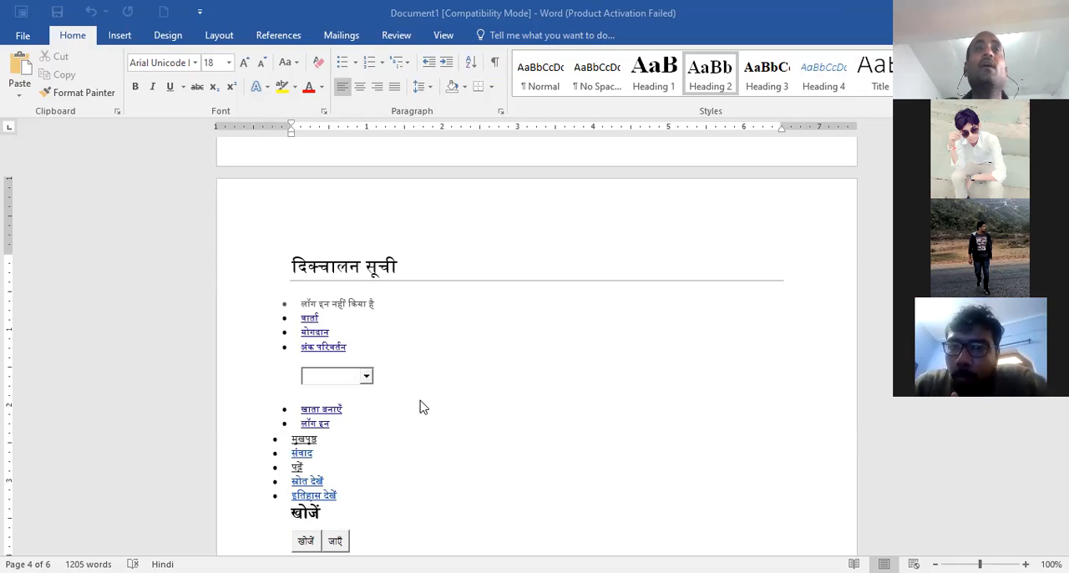
pyautogui.scroll(2, 421, 407)
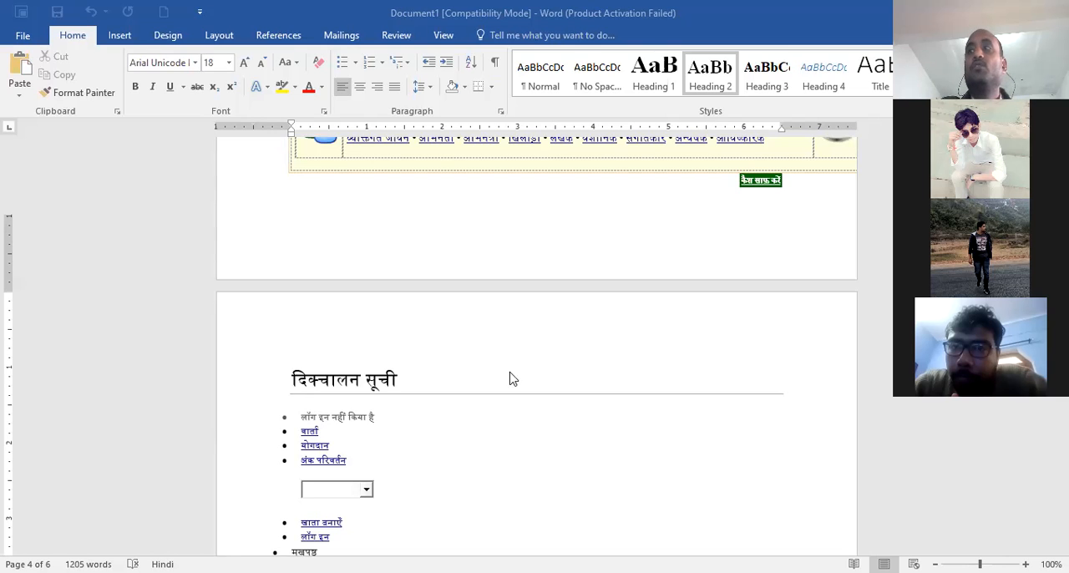
pyautogui.scroll(7, 506, 413)
pyautogui.scroll(-1, 525, 426)
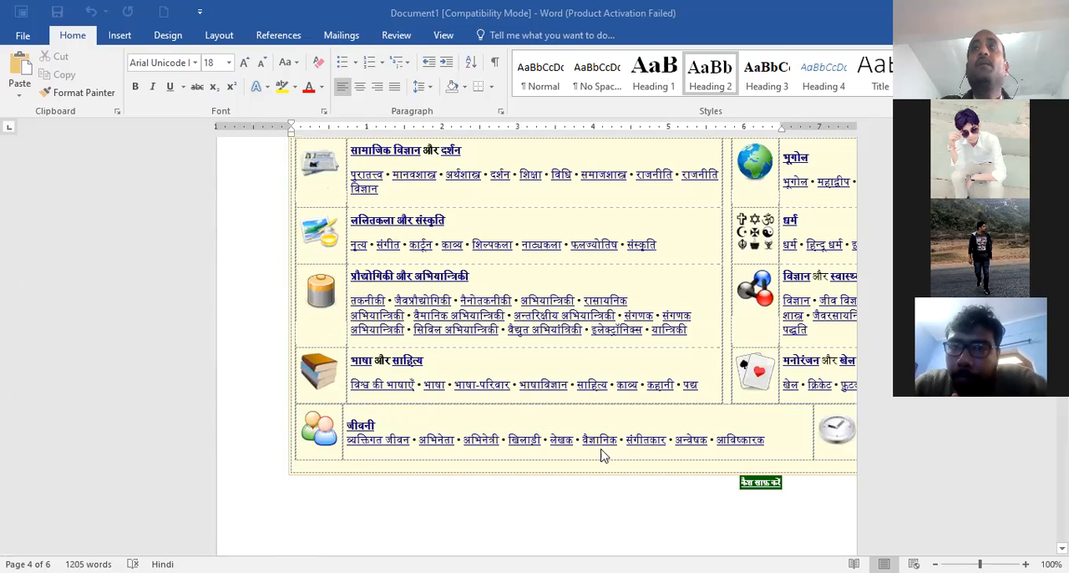
pyautogui.click(706, 390)
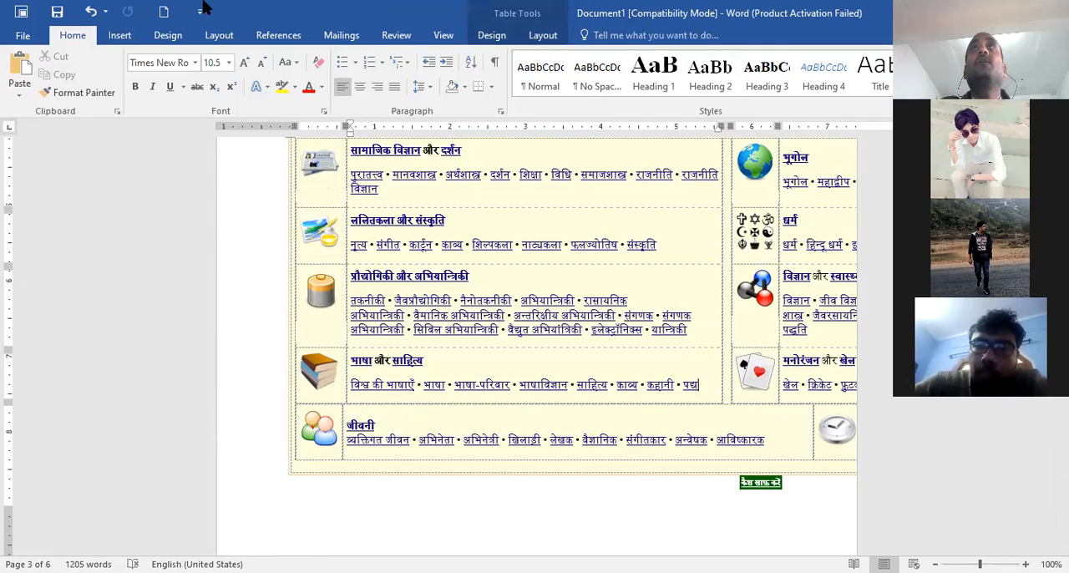
pyautogui.click(119, 37)
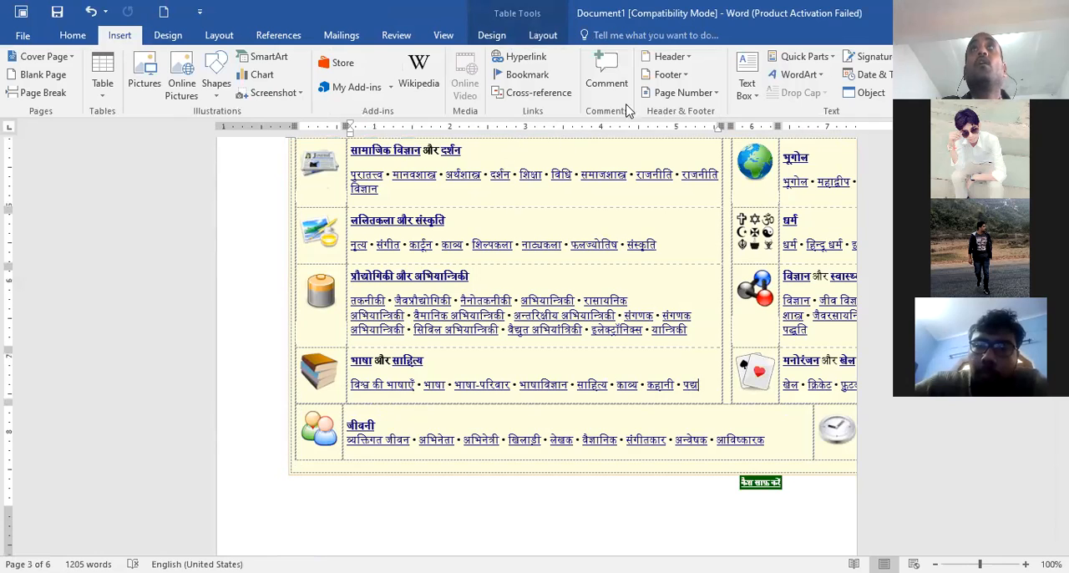
pyautogui.click(531, 76)
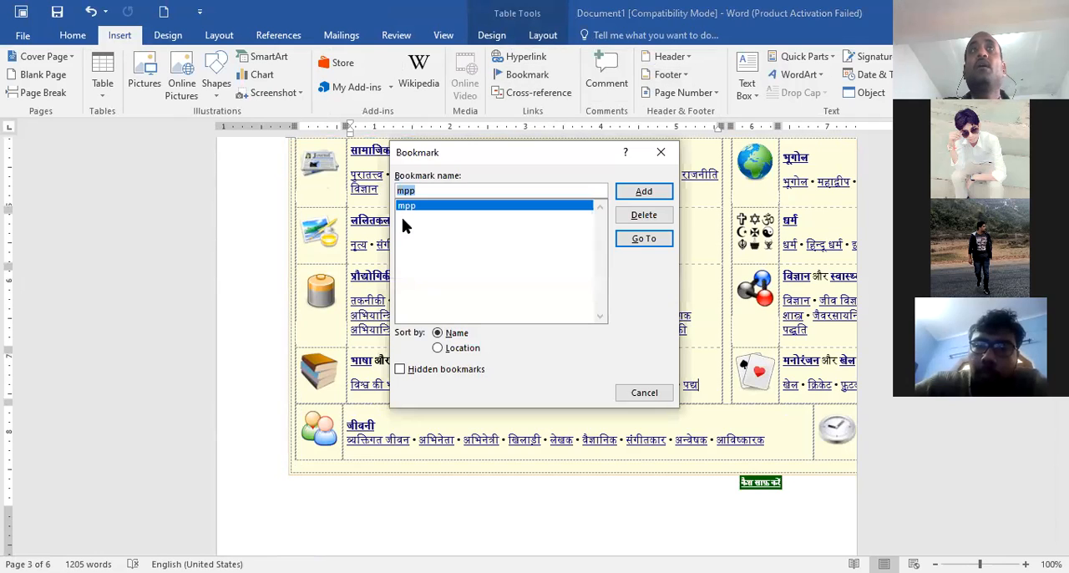
pyautogui.moveTo(432, 191); pyautogui.dragTo(364, 204)
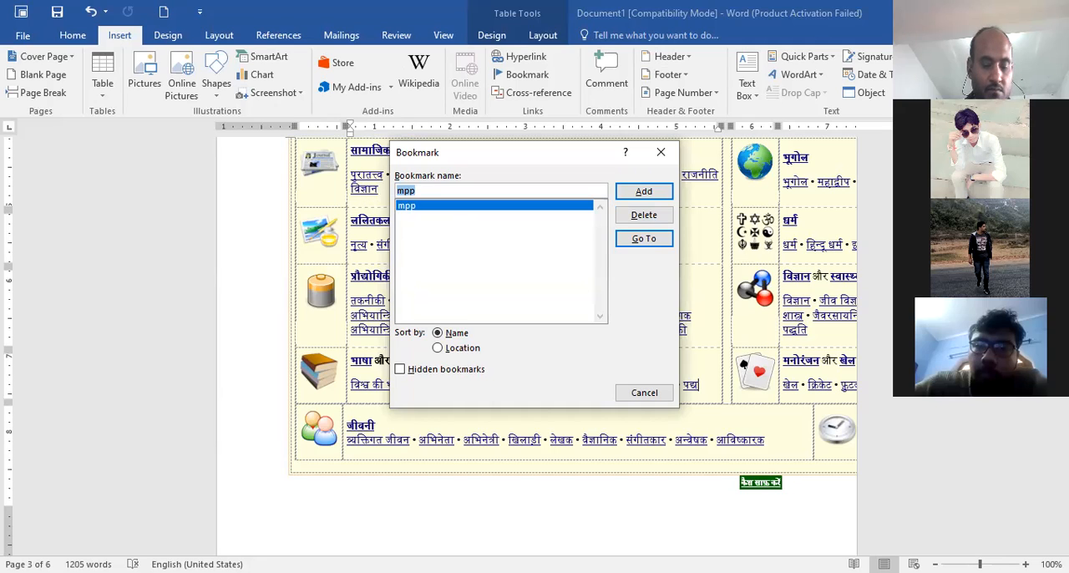
pyautogui.write('pa')
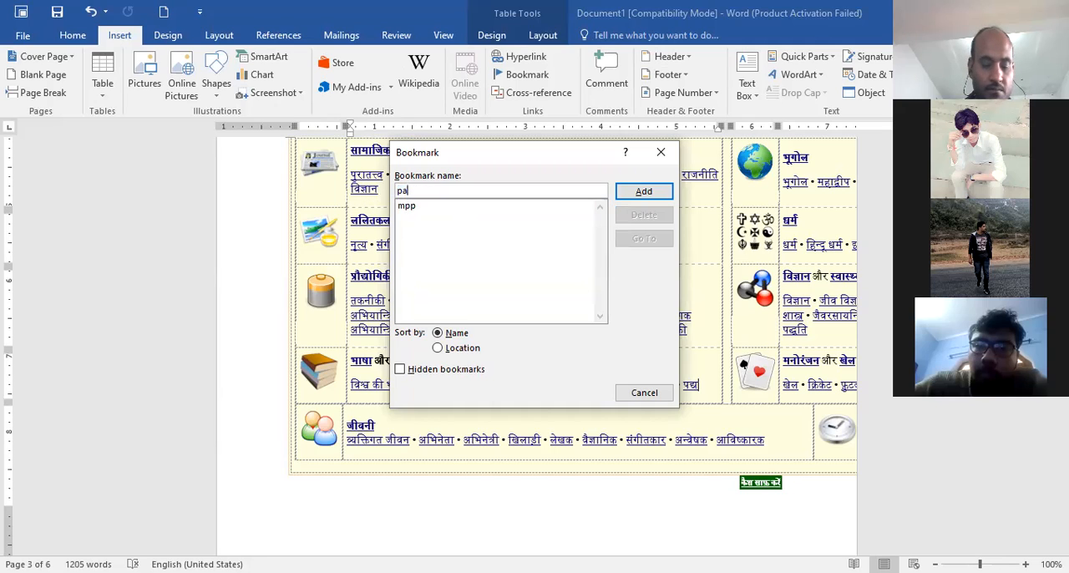
pyautogui.write('dya')
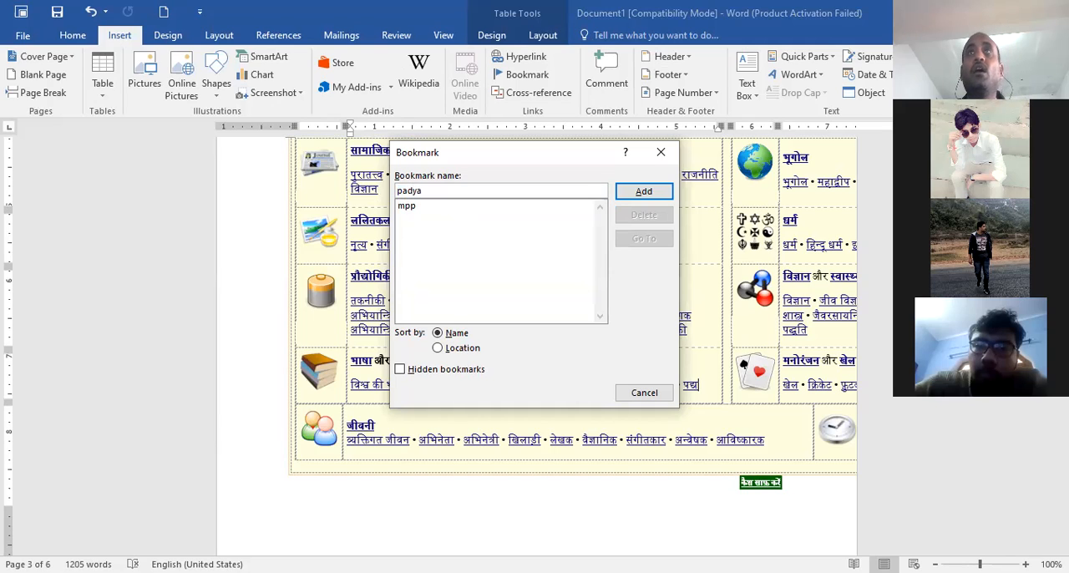
pyautogui.click(628, 196)
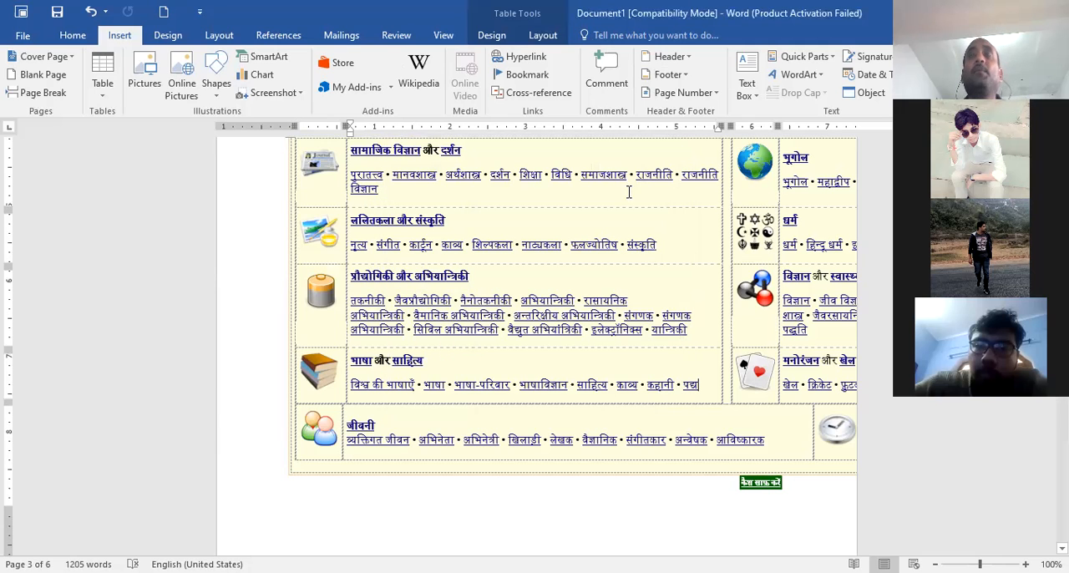
# Place the cursor beside the portrait in the क्या आप जानते हैं? section on page 2 and jump to the padya bookmark from the bookmark list
pyautogui.scroll(5, 477, 390)
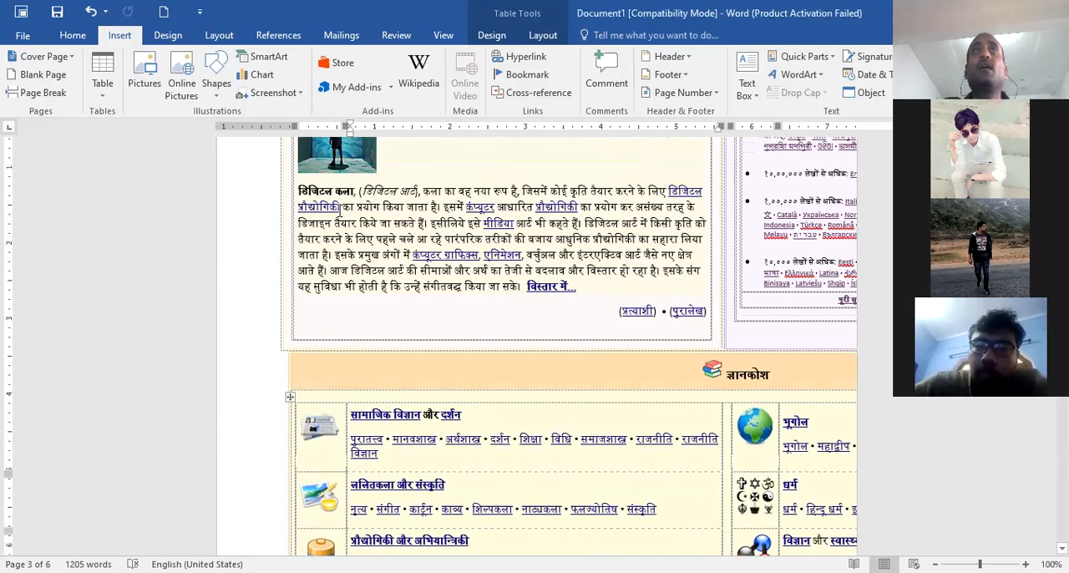
pyautogui.scroll(10, 403, 298)
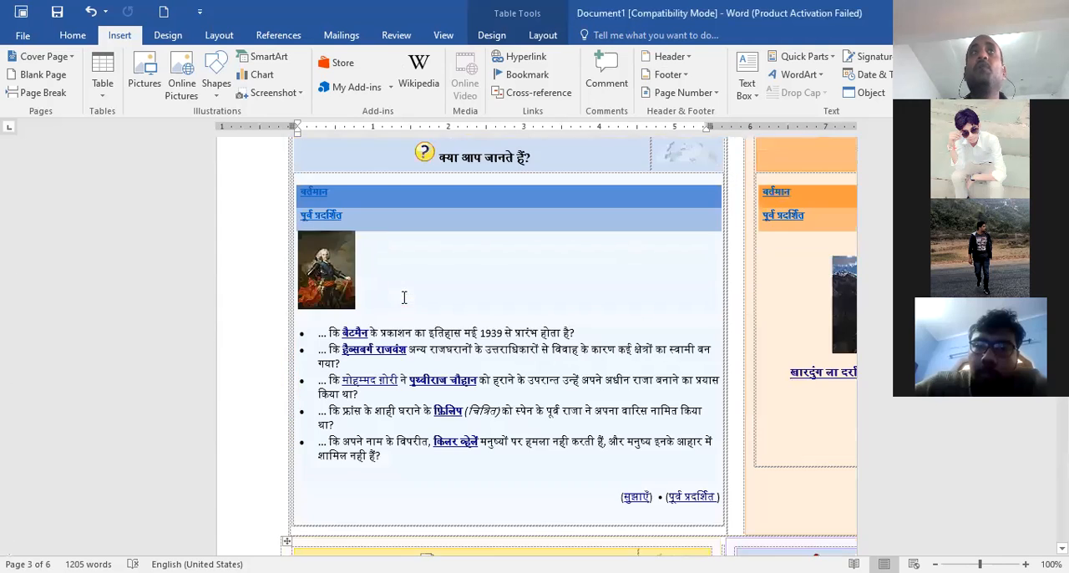
pyautogui.click(375, 302)
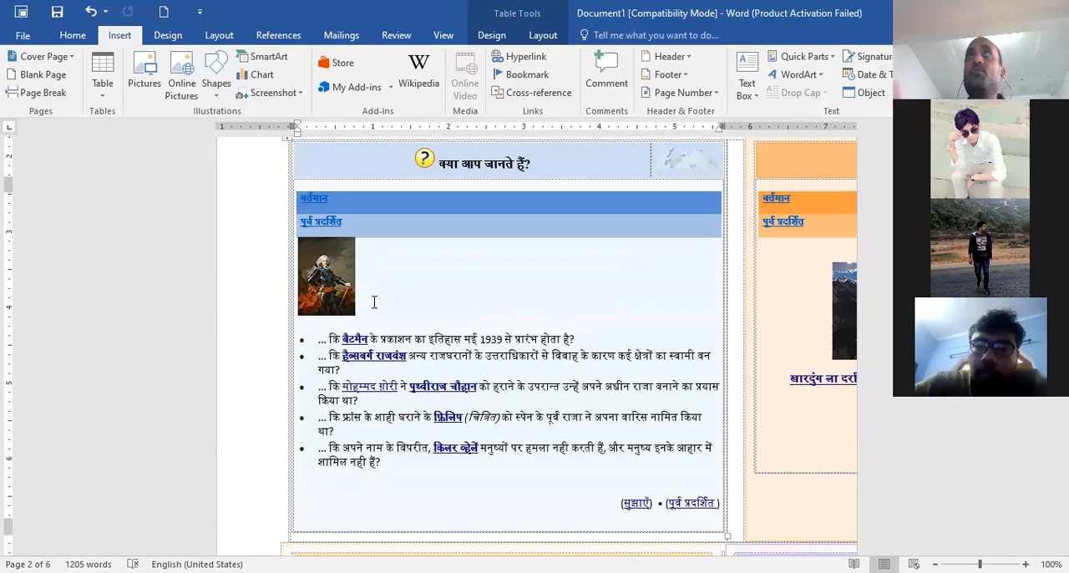
pyautogui.click(530, 77)
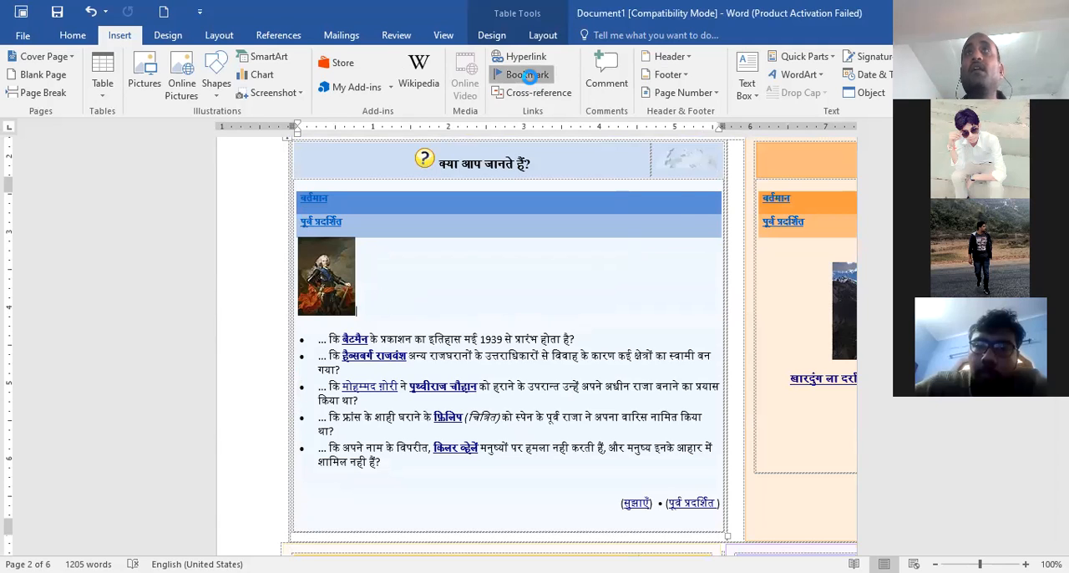
pyautogui.click(634, 244)
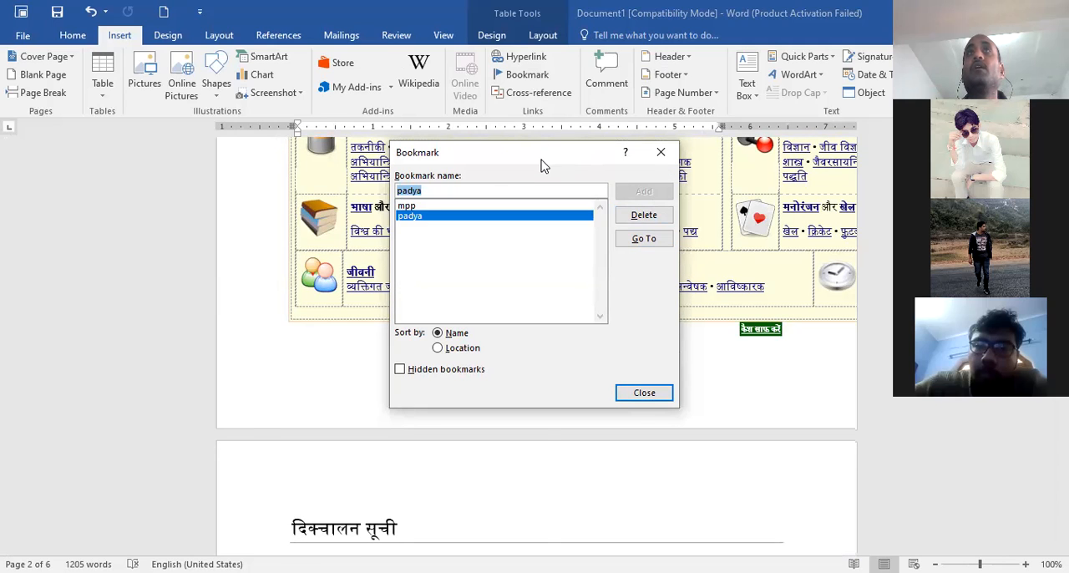
# Move the bookmark list off the text, jump to mpp and back to padya, and close the list
pyautogui.moveTo(541, 165); pyautogui.dragTo(403, 295)
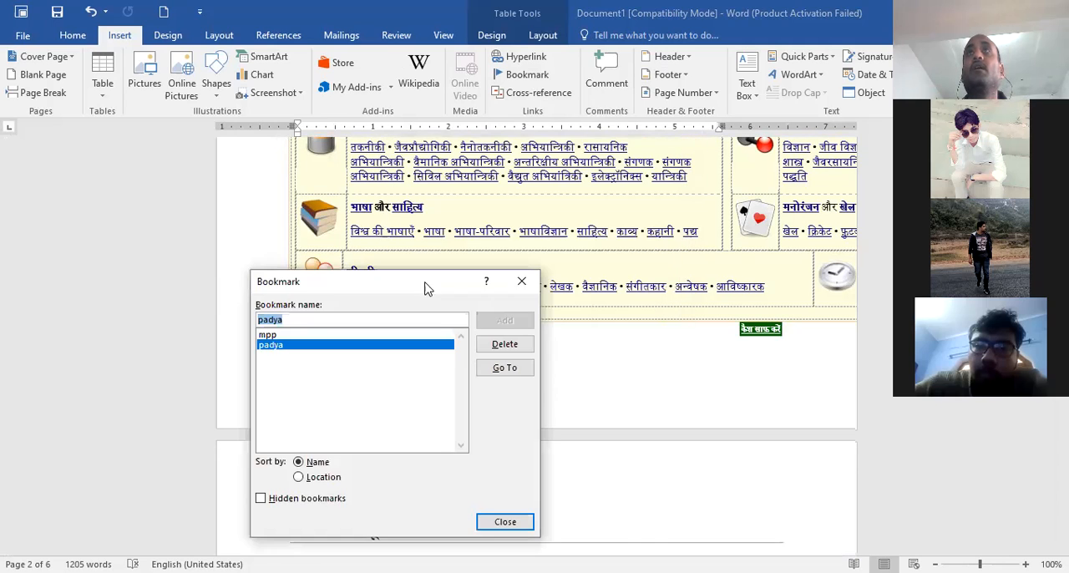
pyautogui.click(269, 336)
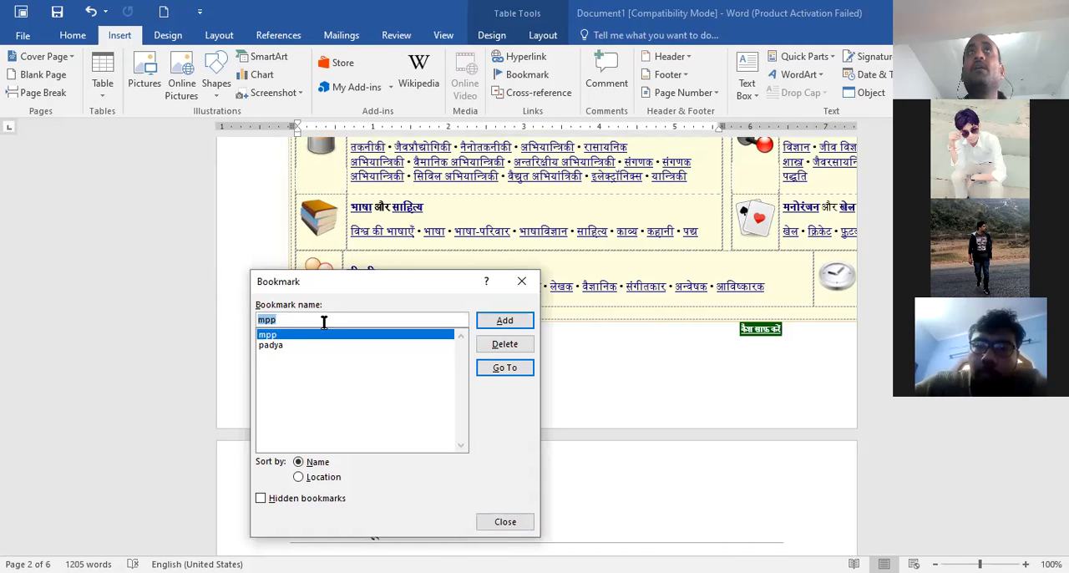
pyautogui.click(608, 123)
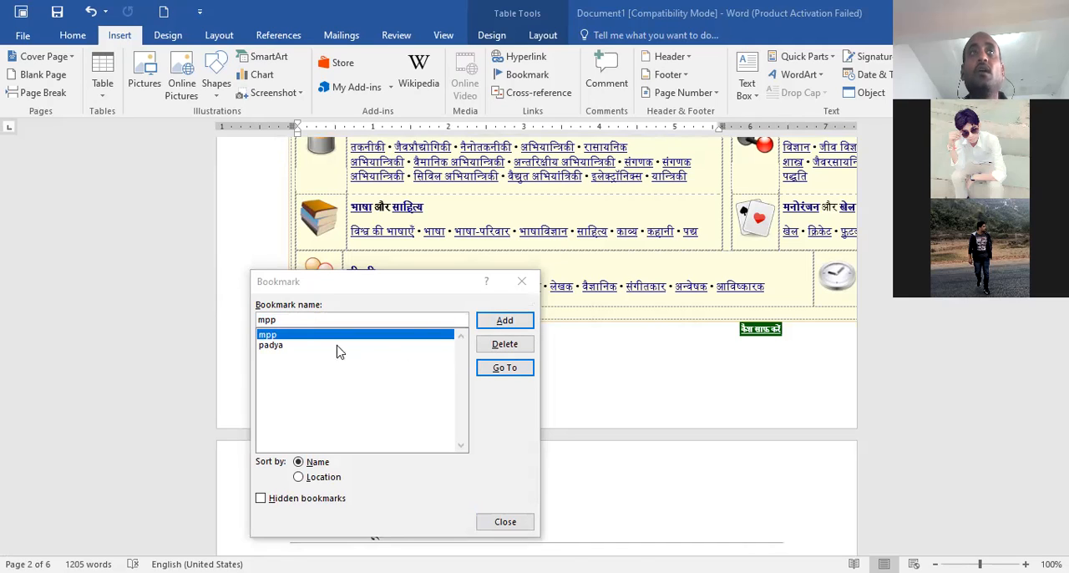
pyautogui.click(504, 369)
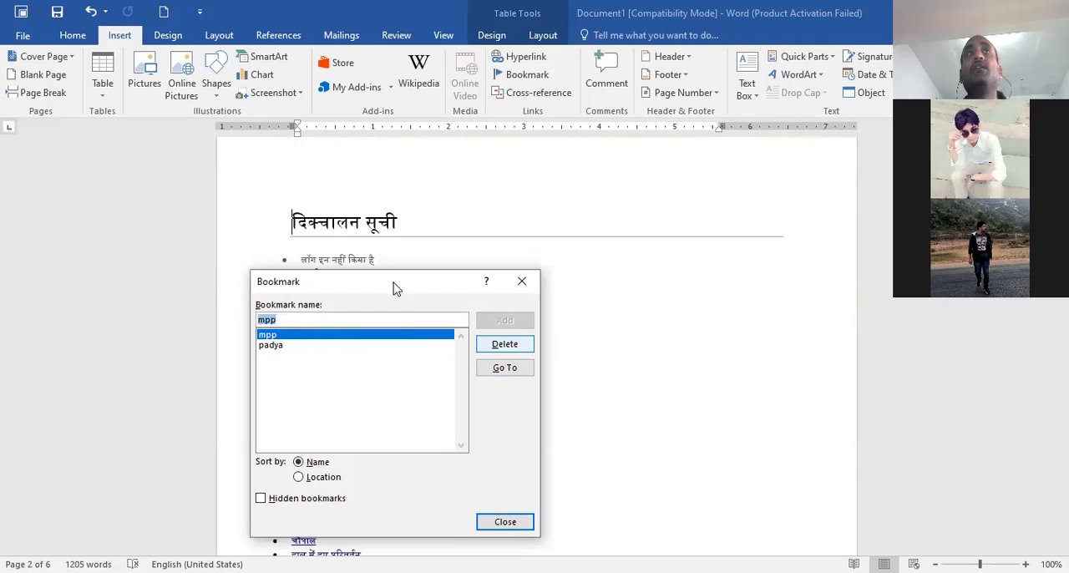
pyautogui.click(271, 346)
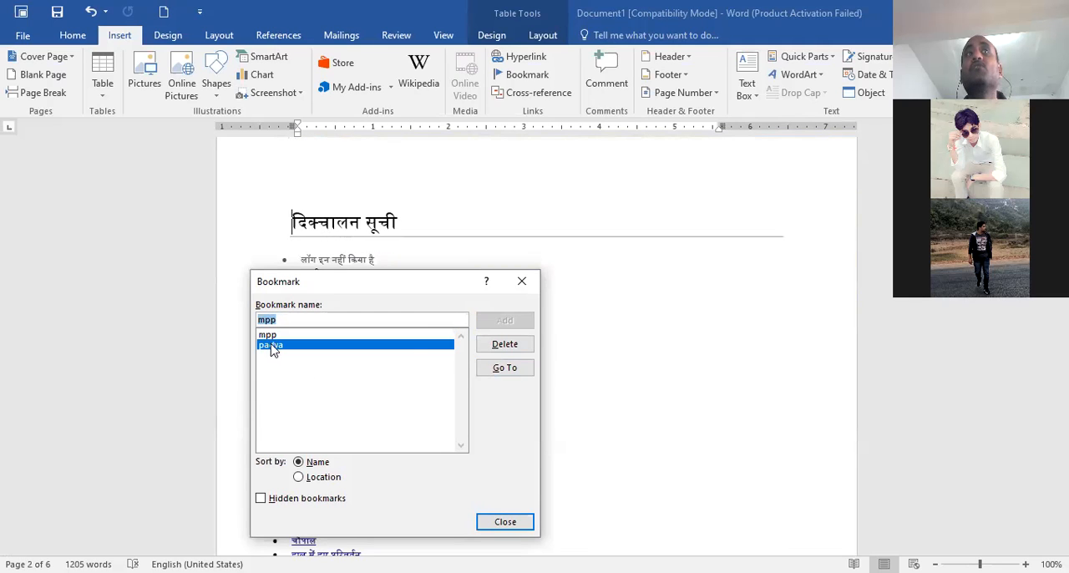
pyautogui.click(505, 369)
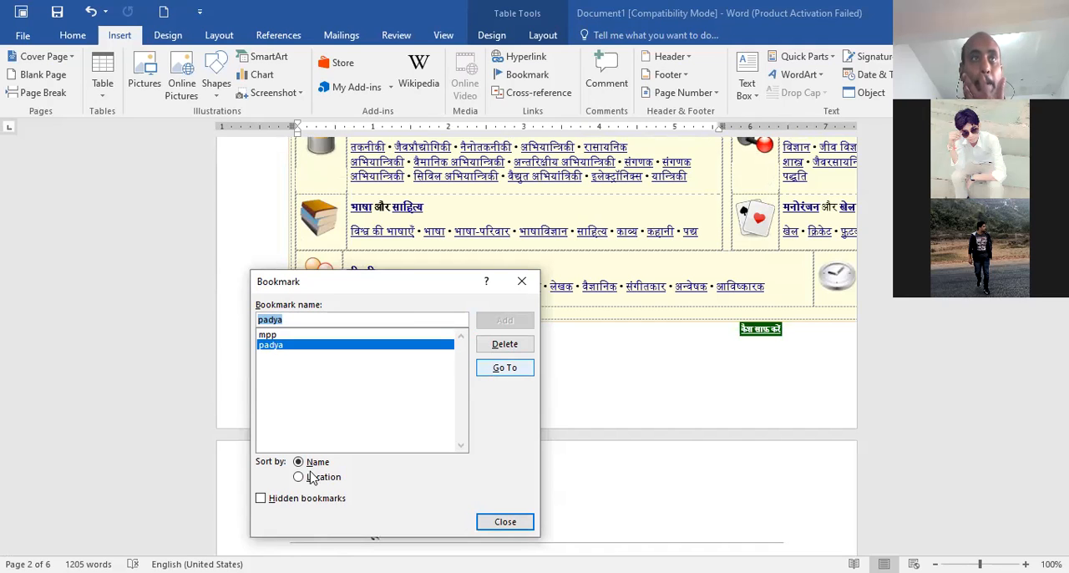
pyautogui.click(496, 524)
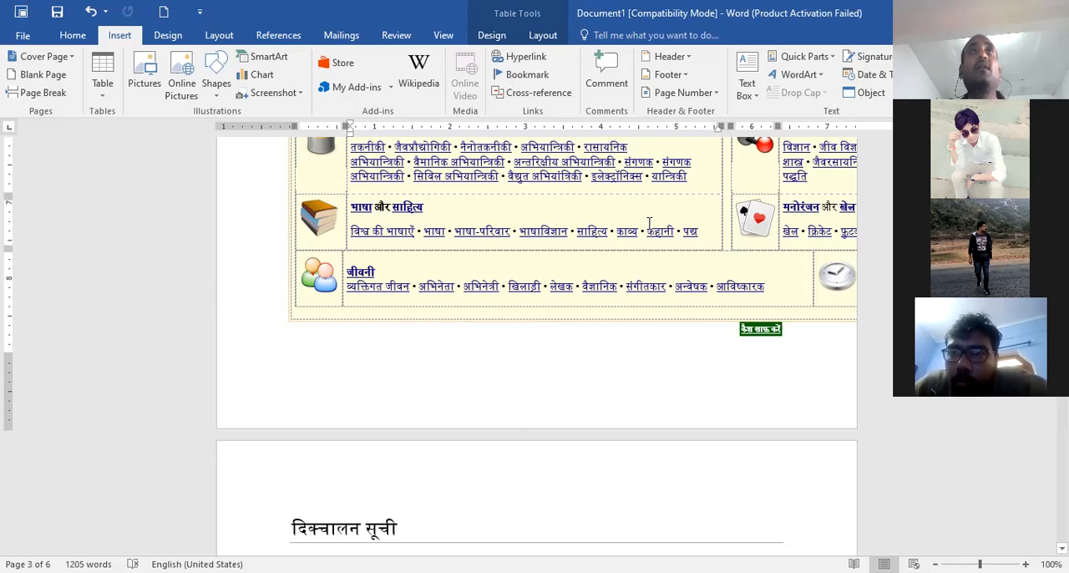
# Attach a comment reading "It is meating" to the word वार्ता under the दिक्चालन सूची heading on page 4
pyautogui.scroll(2, 446, 340)
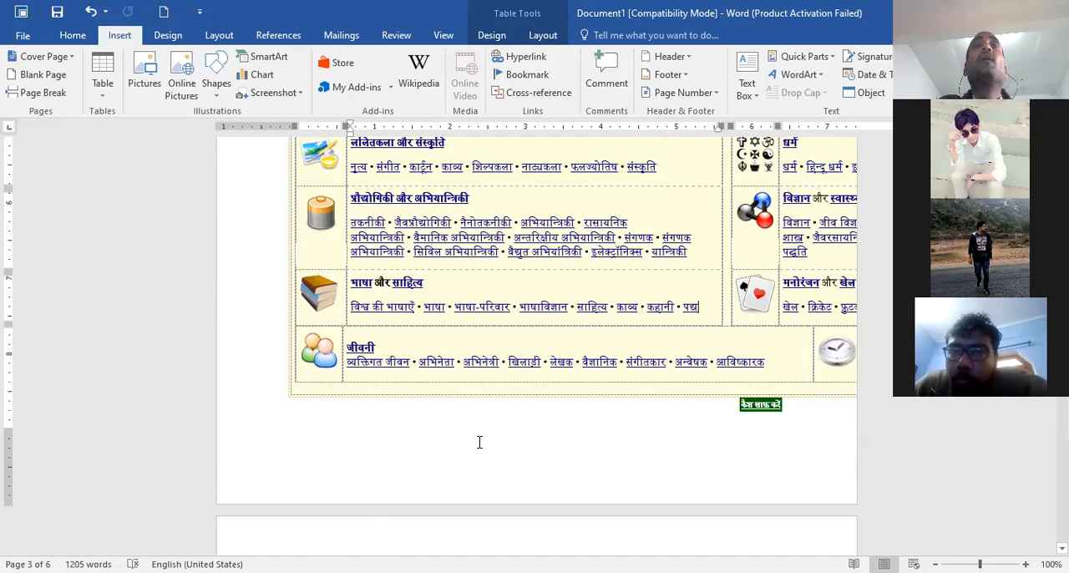
pyautogui.scroll(-4, 479, 442)
pyautogui.scroll(-3, 479, 441)
pyautogui.scroll(-2, 494, 365)
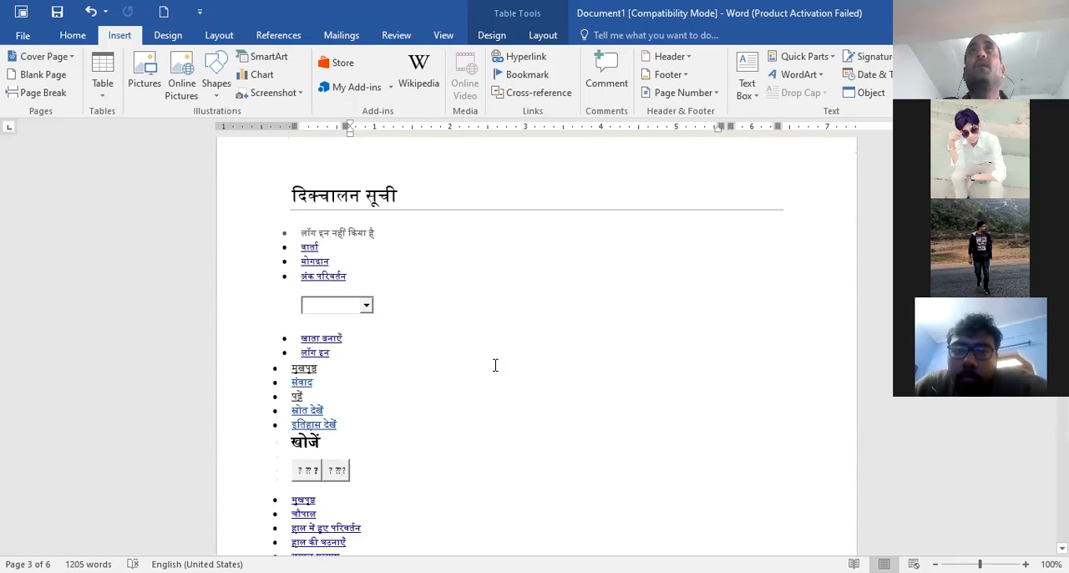
pyautogui.scroll(-1, 551, 331)
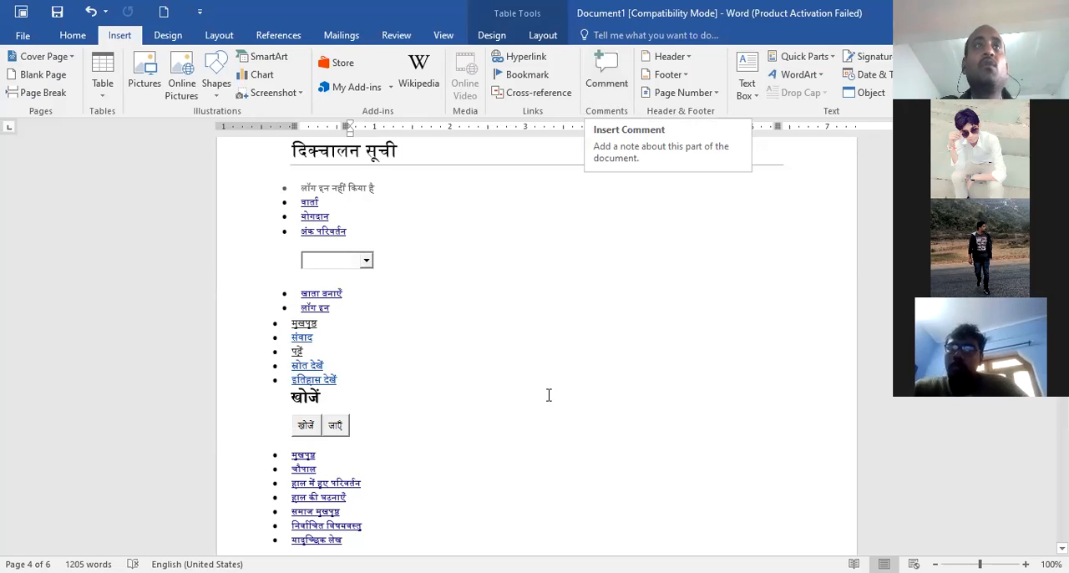
pyautogui.click(437, 399)
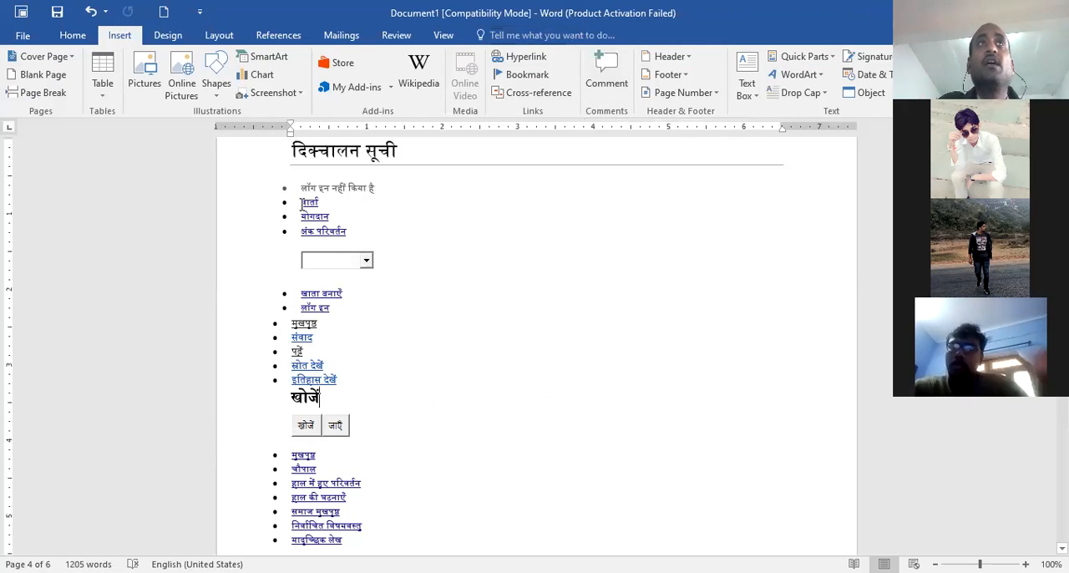
pyautogui.moveTo(302, 203); pyautogui.dragTo(321, 209)
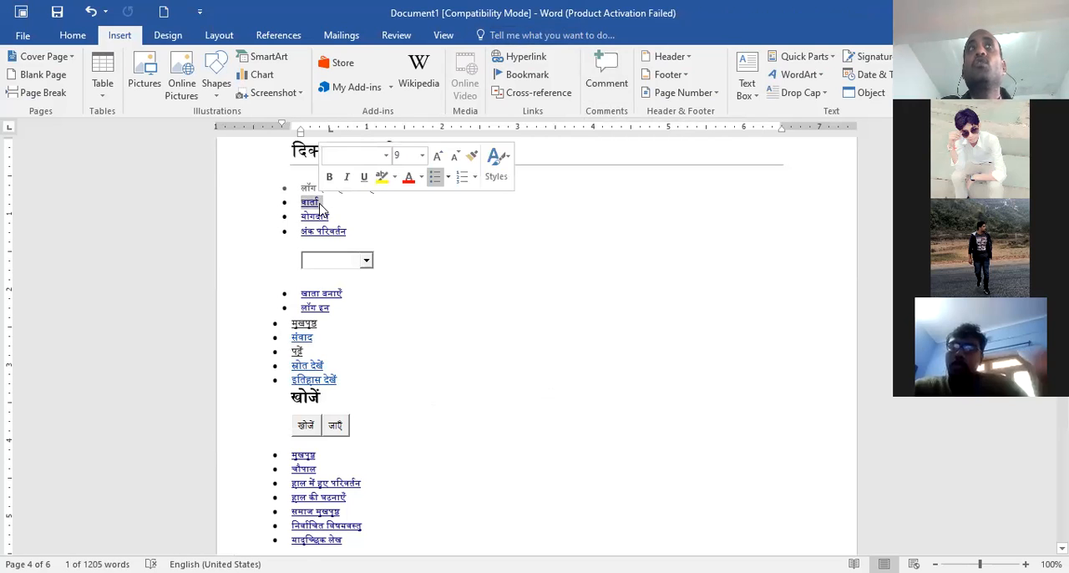
pyautogui.click(614, 80)
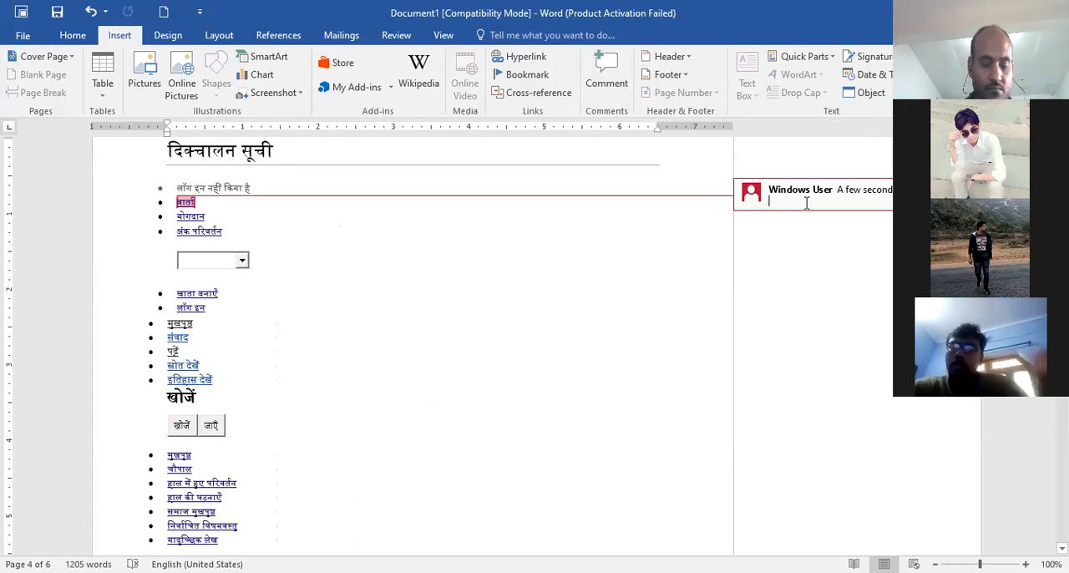
pyautogui.write('it')
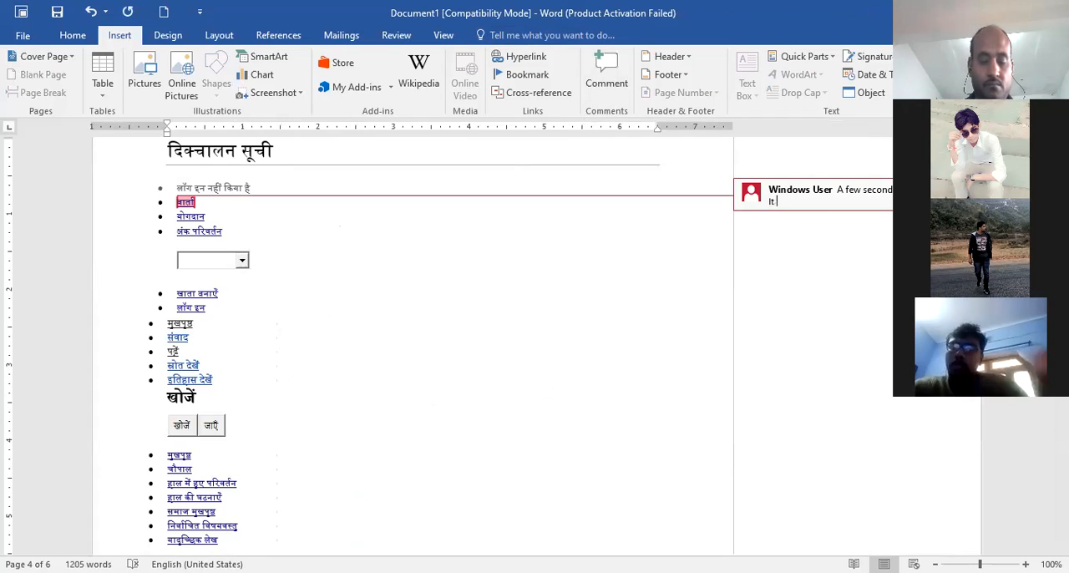
pyautogui.write(' is meatin')
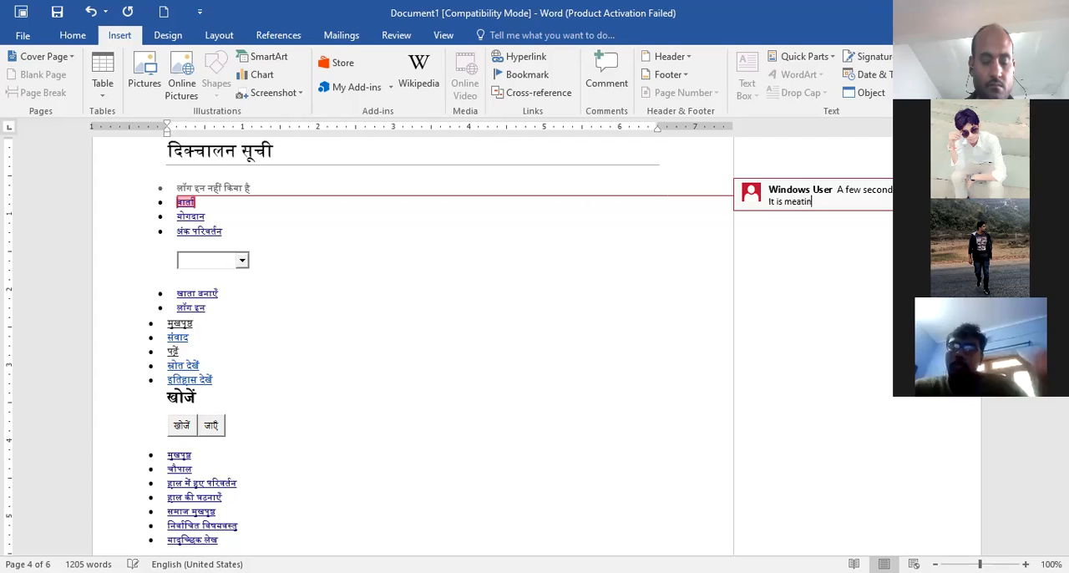
pyautogui.write('g')
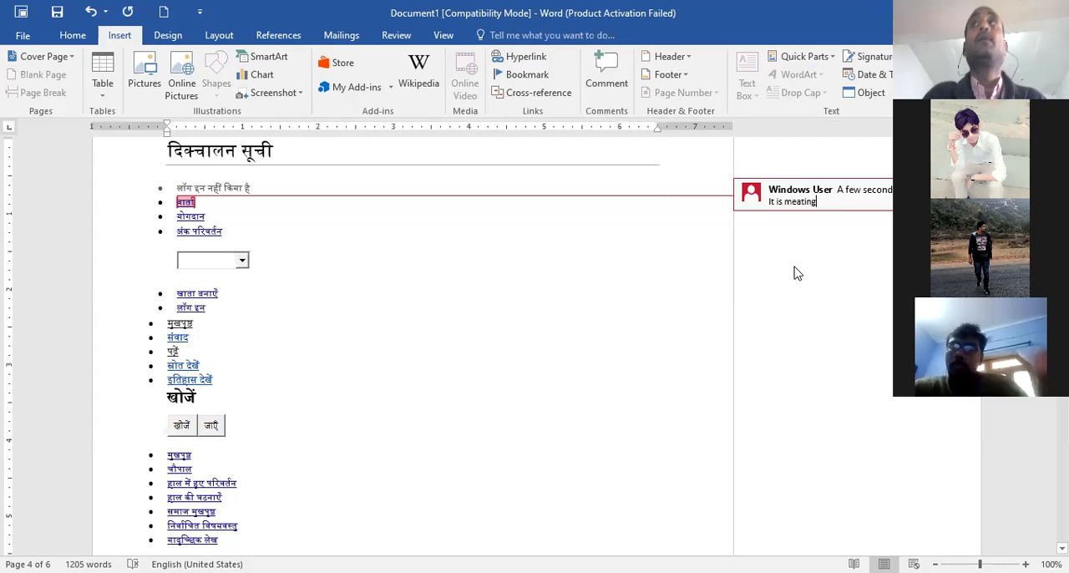
pyautogui.click(450, 332)
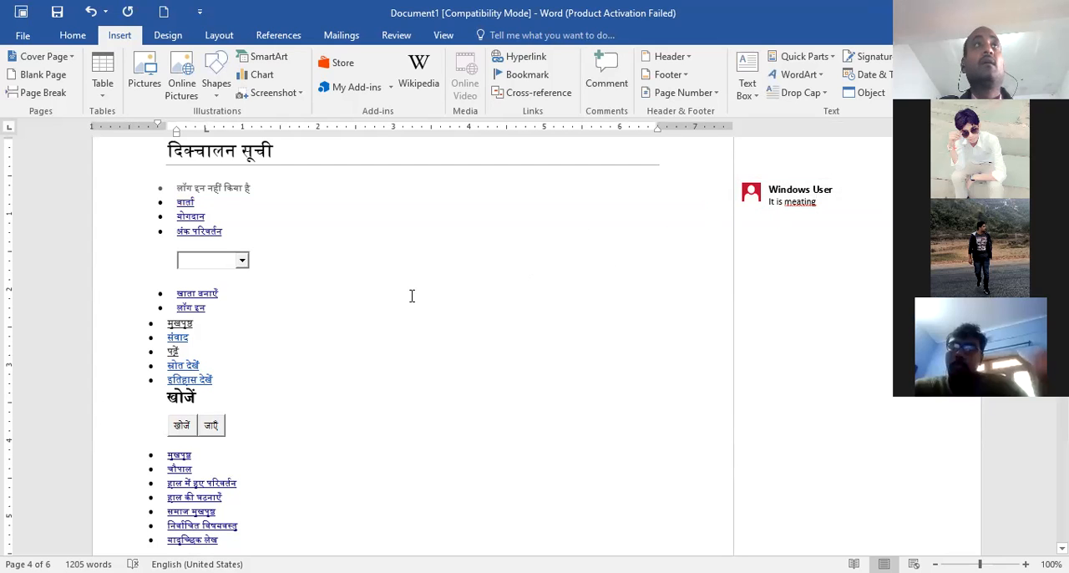
# Display the comment attached to the word वार्ता in the list
pyautogui.click(183, 204)
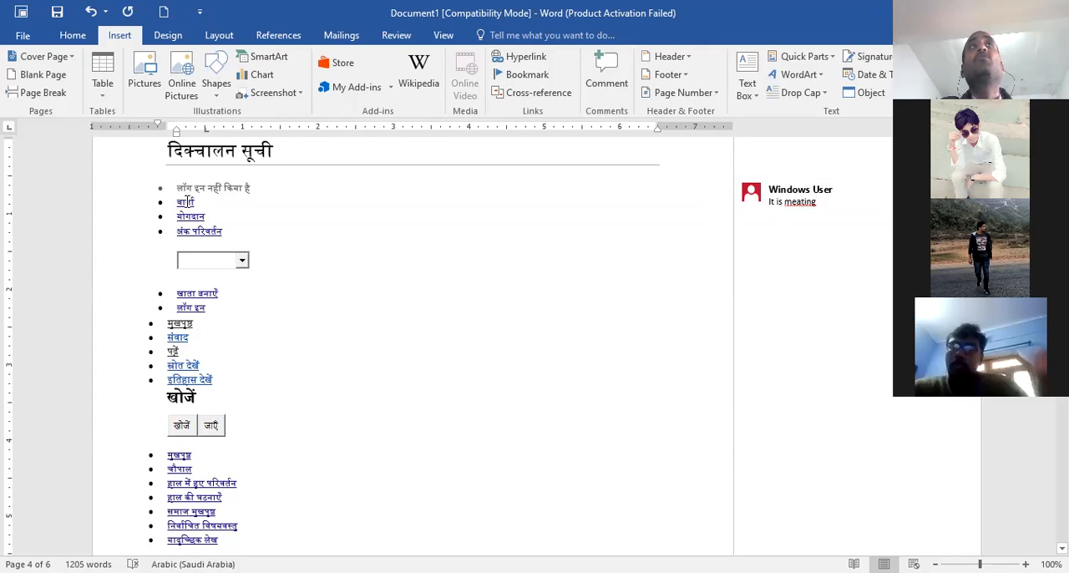
pyautogui.moveTo(186, 203)
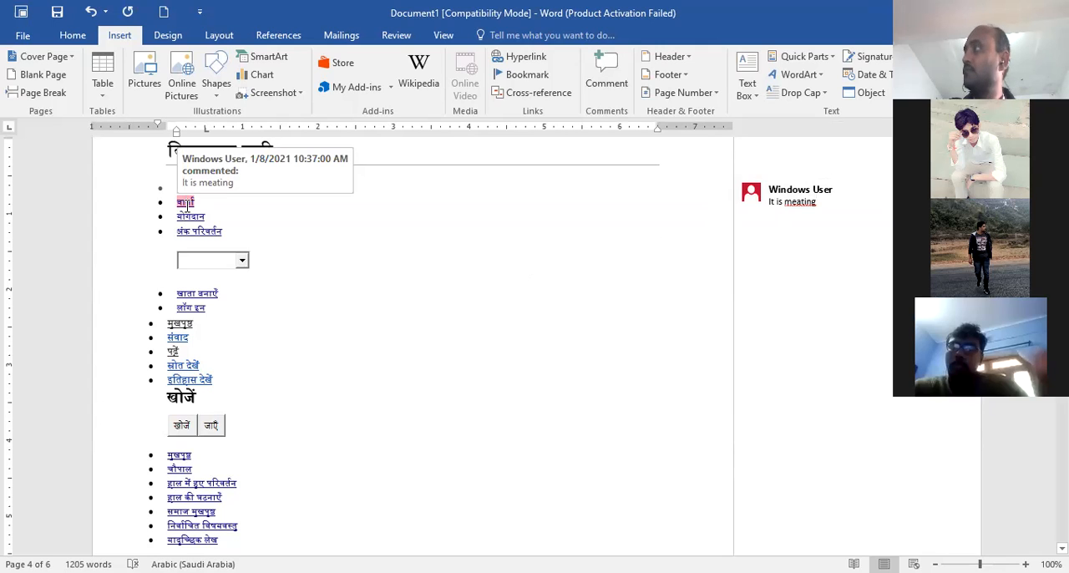
pyautogui.click(475, 403)
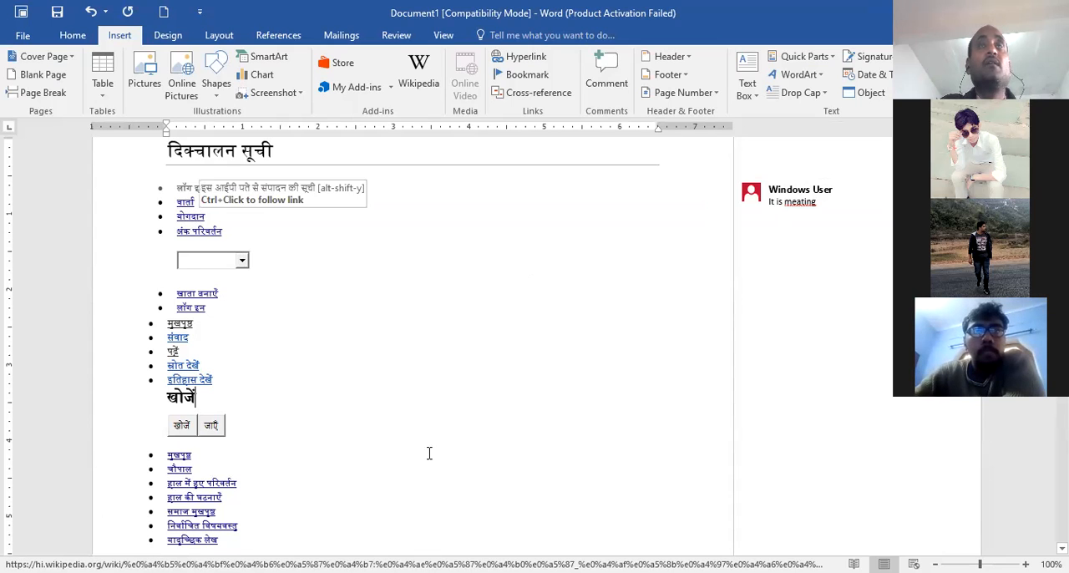
# Add the text sics on a new line in the blank area at the end of the last page
pyautogui.scroll(-3, 1043, 418)
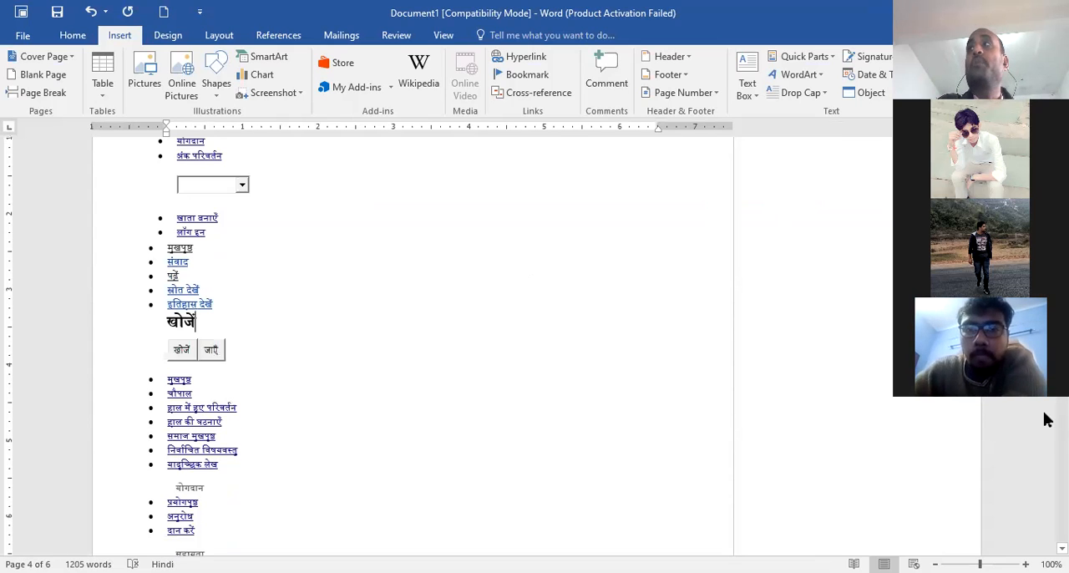
pyautogui.moveTo(1063, 371); pyautogui.dragTo(1063, 526)
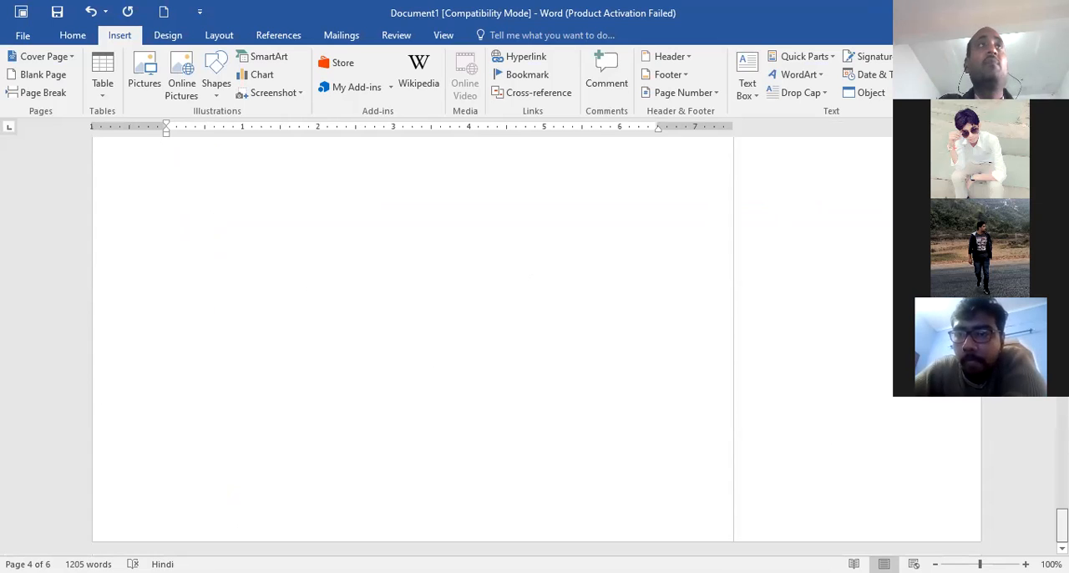
pyautogui.click(245, 298)
pyautogui.press('Return')
pyautogui.press('Return')
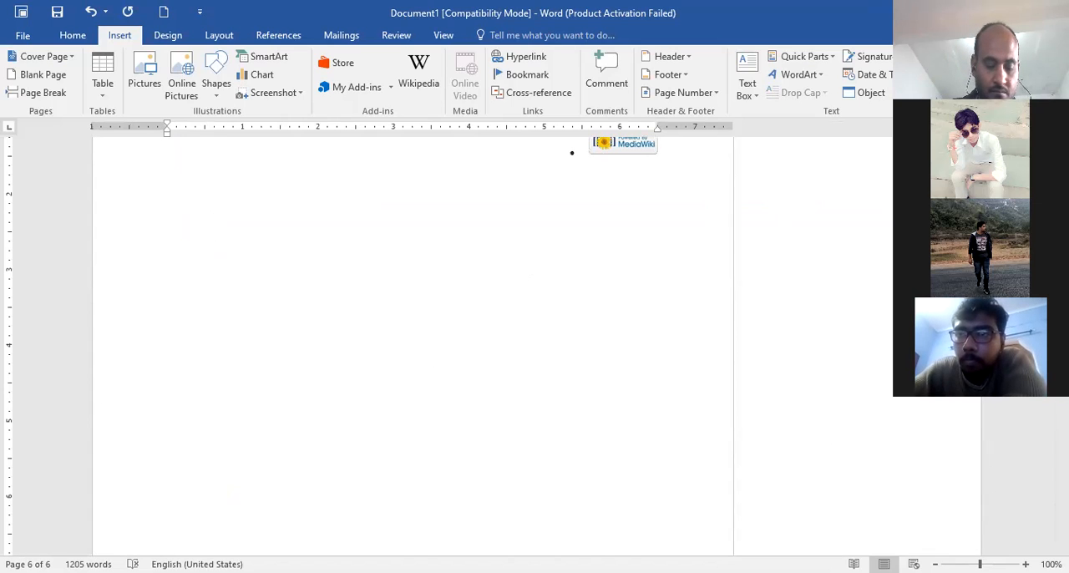
pyautogui.write('sics')
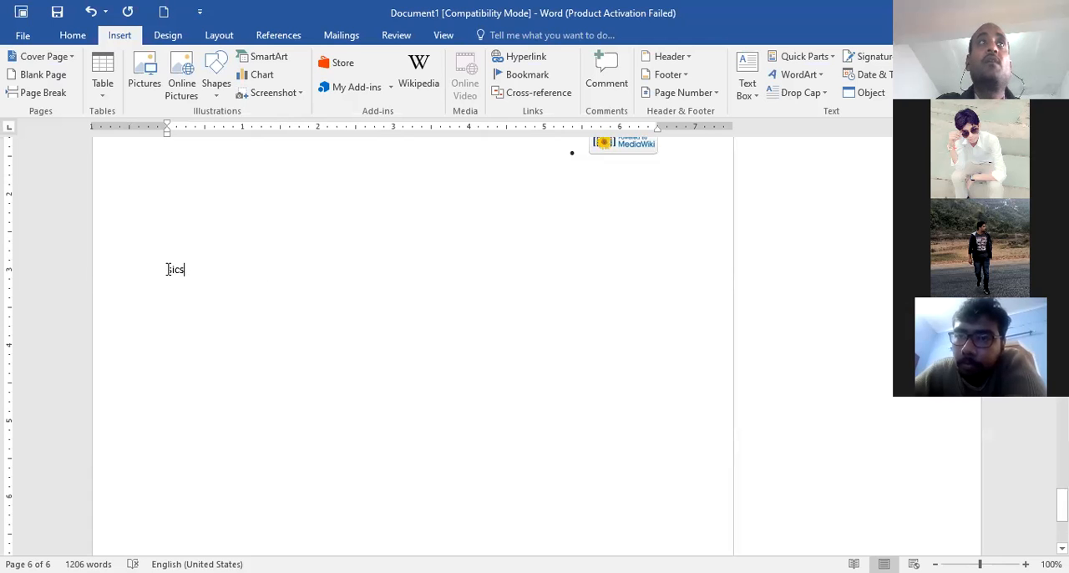
# Attach a comment to the word sics with text beginning "Sadguru institute of computer st"
pyautogui.doubleClick(183, 270)
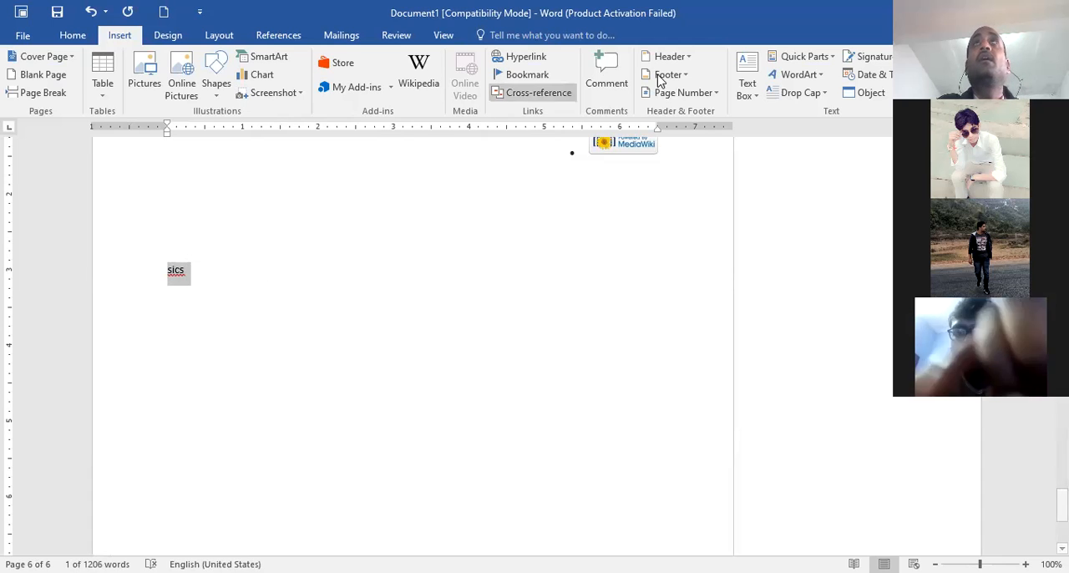
pyautogui.click(611, 87)
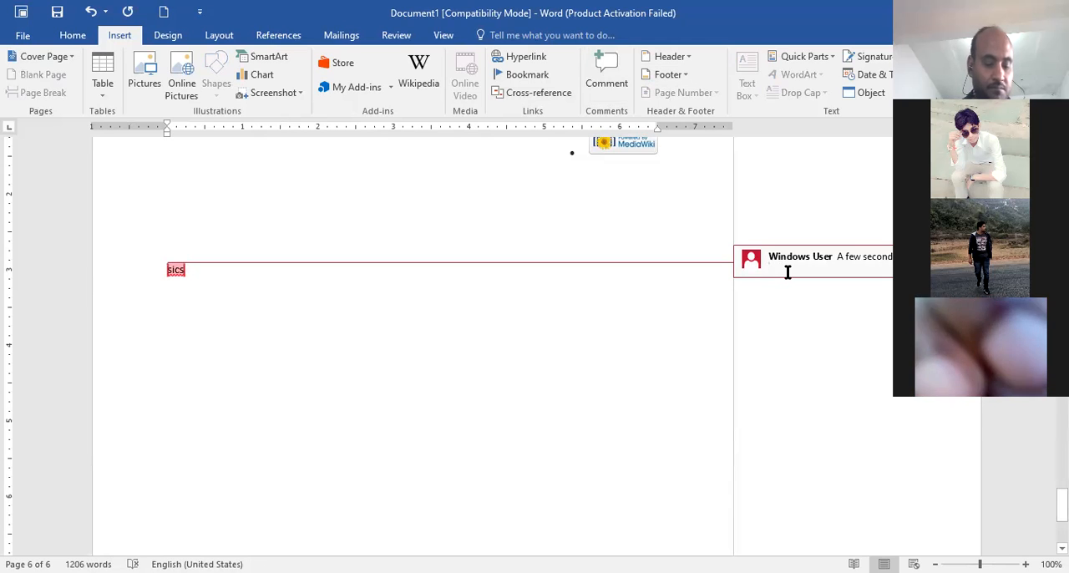
pyautogui.write('Se')
pyautogui.write('dguru')
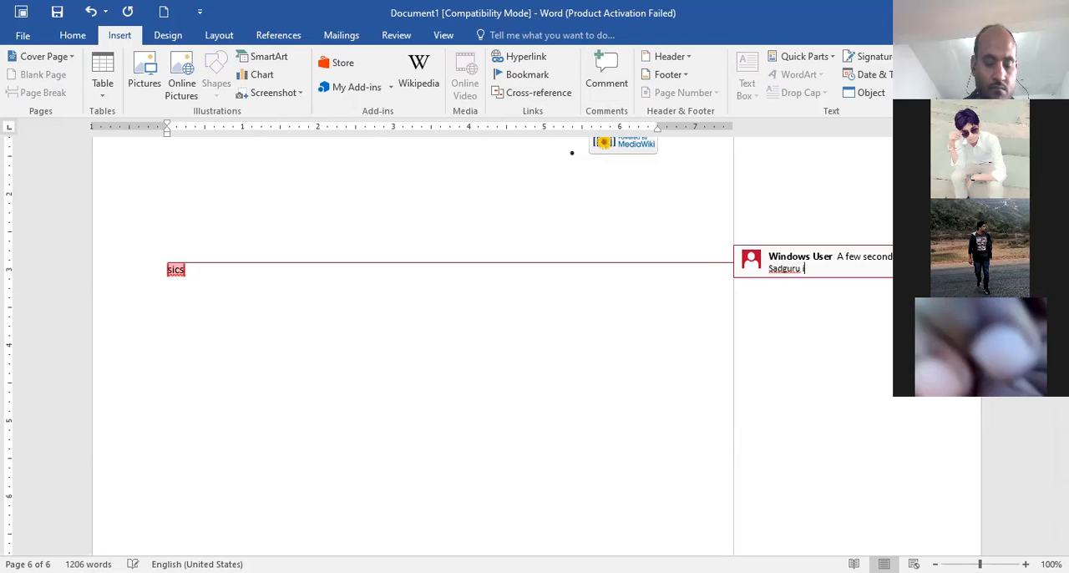
pyautogui.write(' inst')
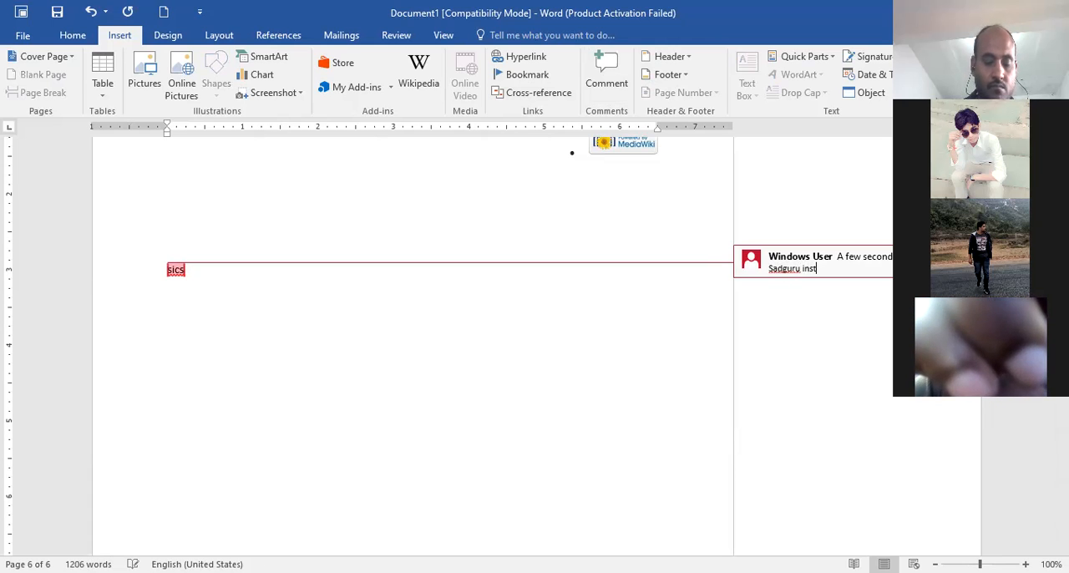
pyautogui.write('it')
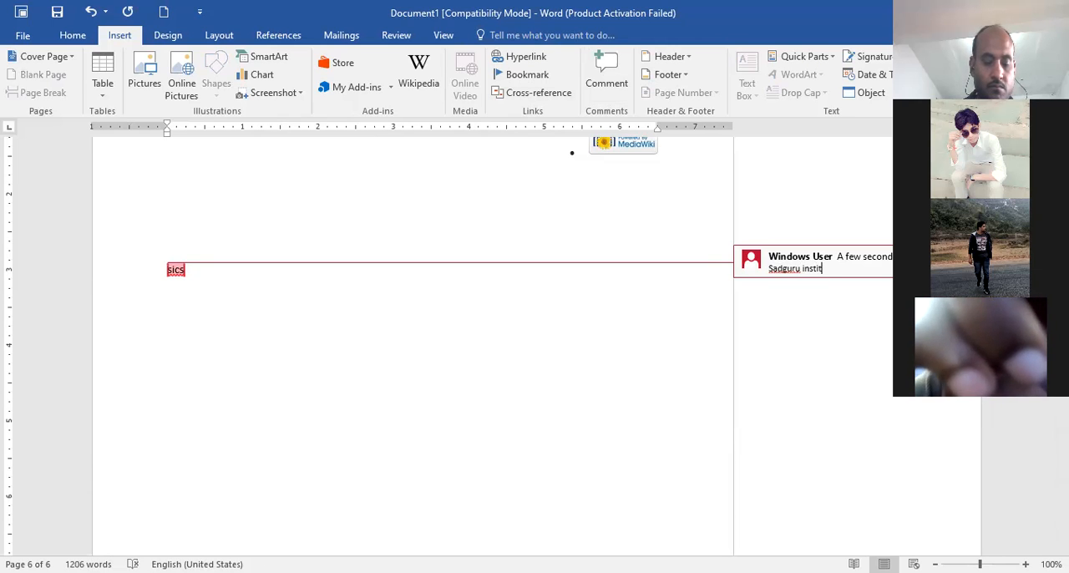
pyautogui.write('ute of co')
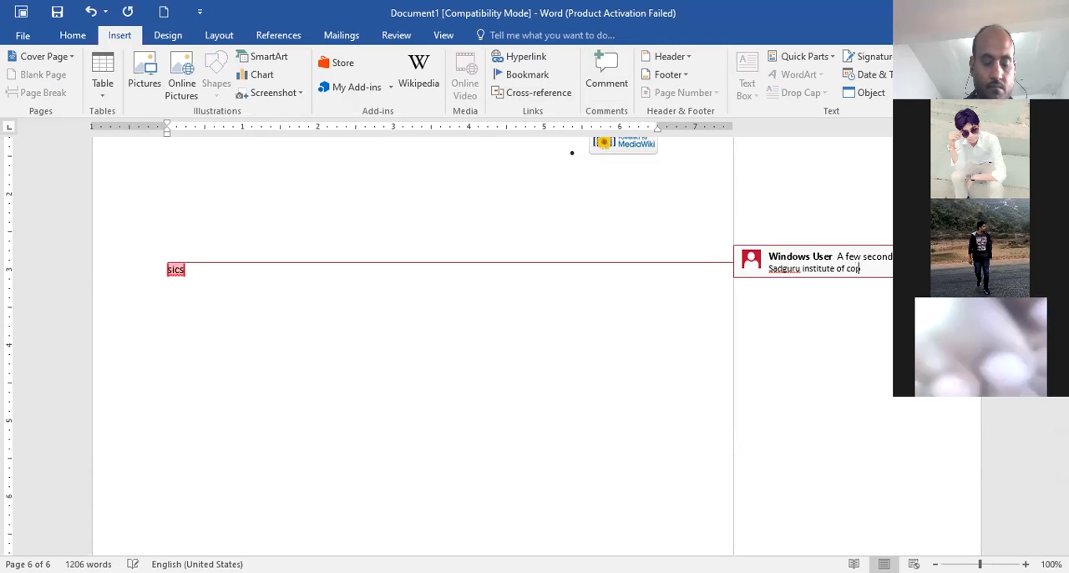
pyautogui.write('mp')
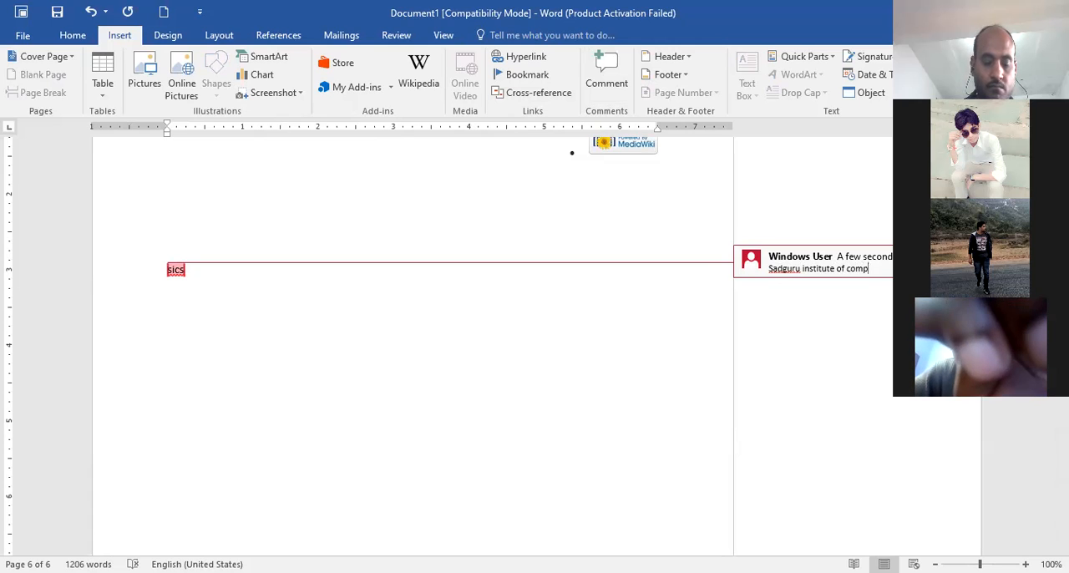
pyautogui.write('u')
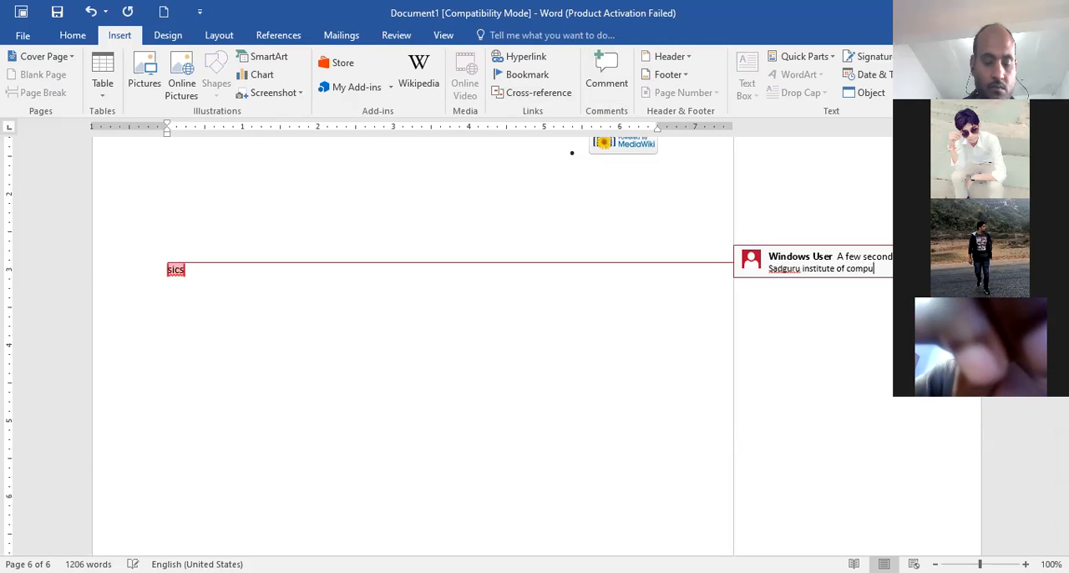
pyautogui.write('ter st')
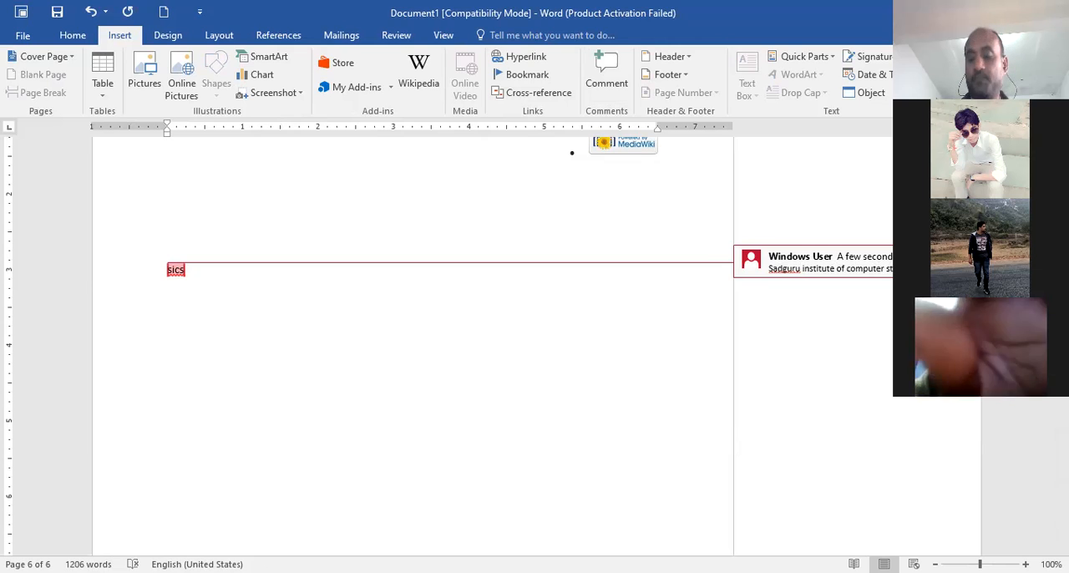
pyautogui.click(492, 325)
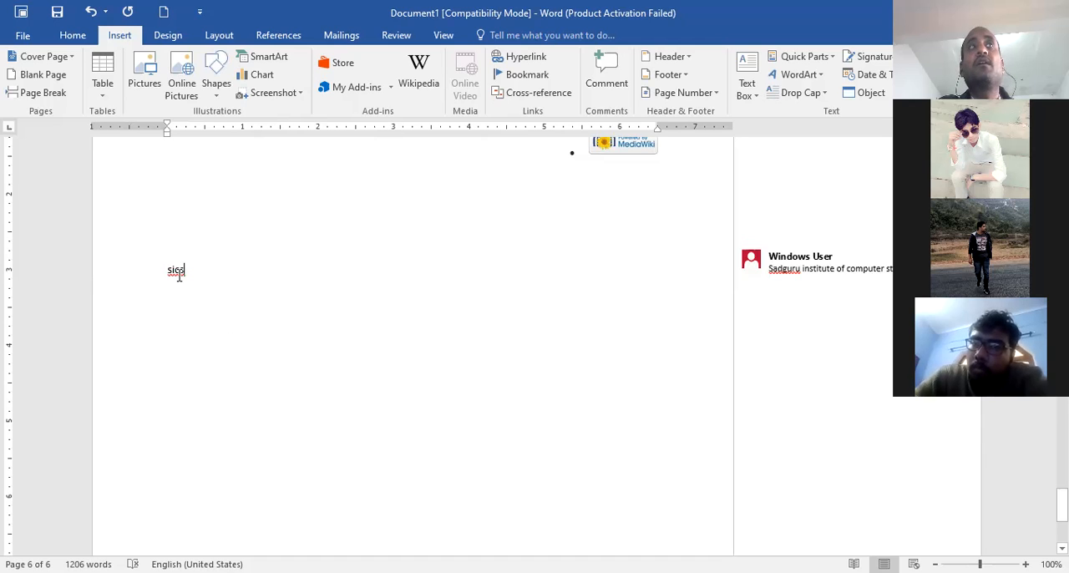
# Add a second line reading sics directly below the commented word
pyautogui.moveTo(177, 269)
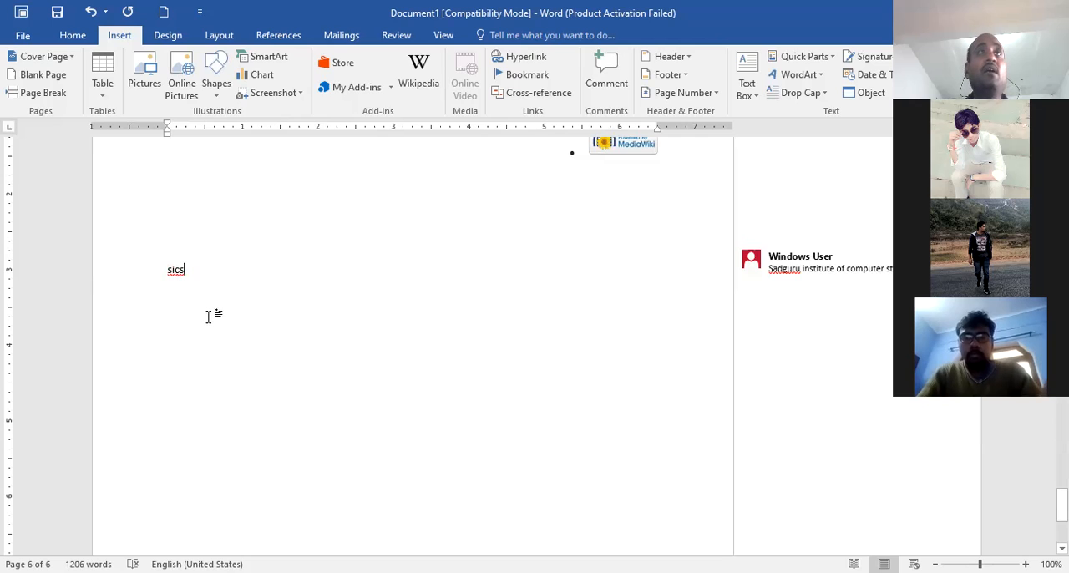
pyautogui.press('Return')
pyautogui.write('sics')
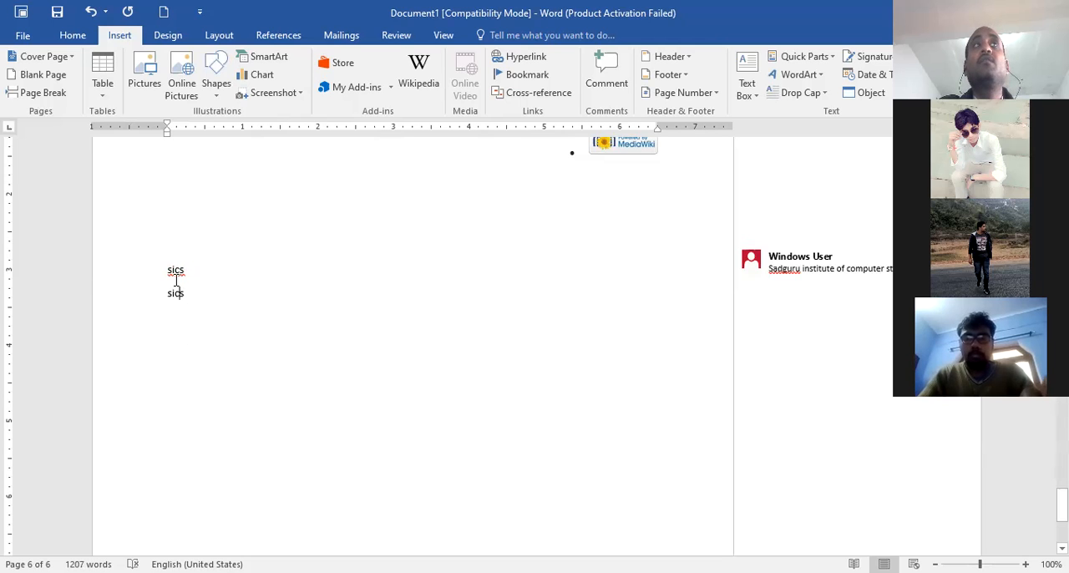
# Try adding a new comment to the second sics line and undo it
pyautogui.moveTo(175, 270)
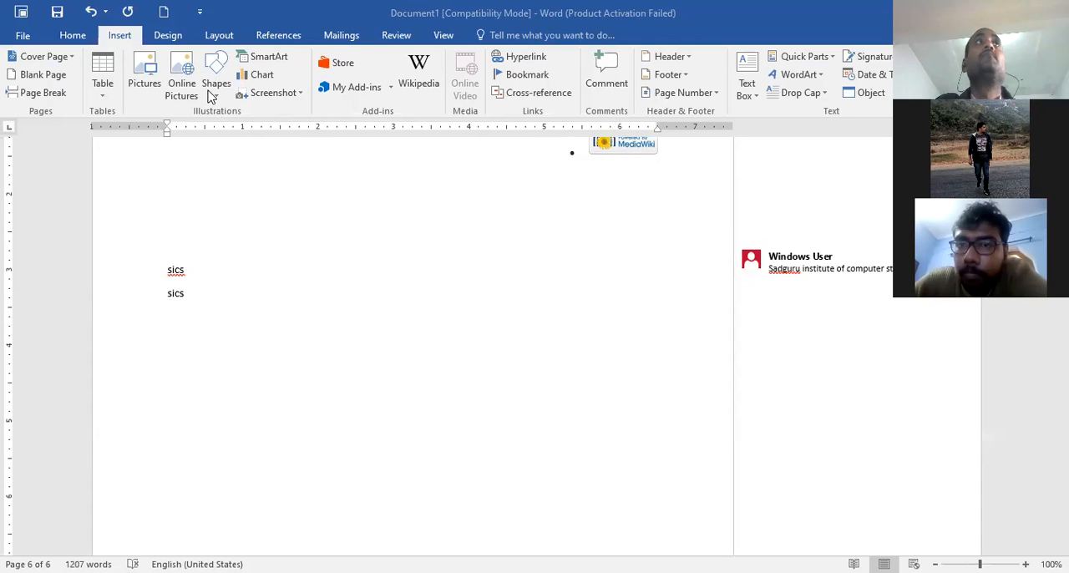
pyautogui.click(615, 97)
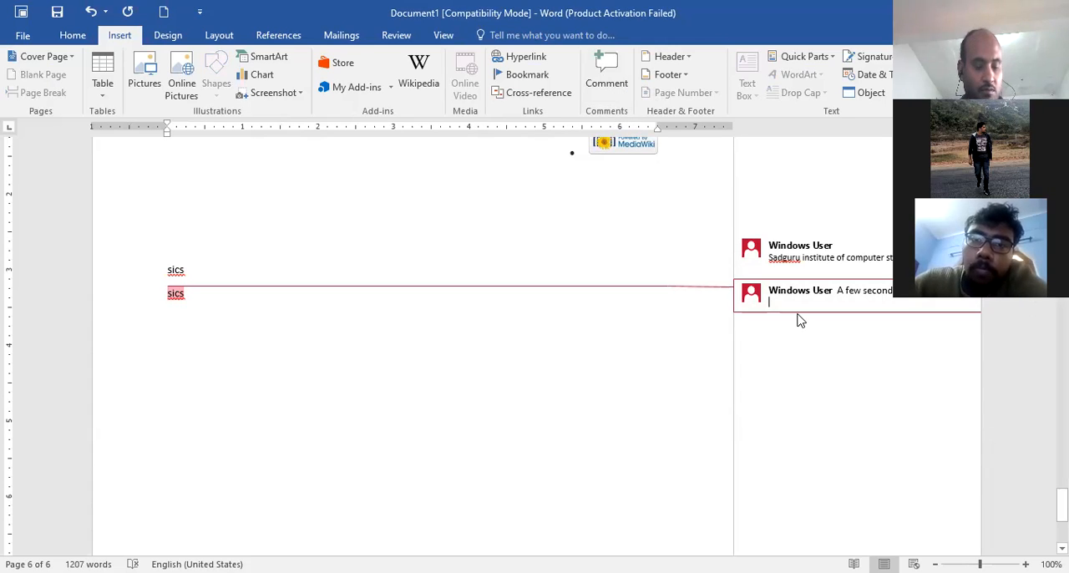
pyautogui.hotkey('ctrl', 'z')
# Start an empty reply to the comment on the first sics and delete the whole comment
pyautogui.click(784, 269)
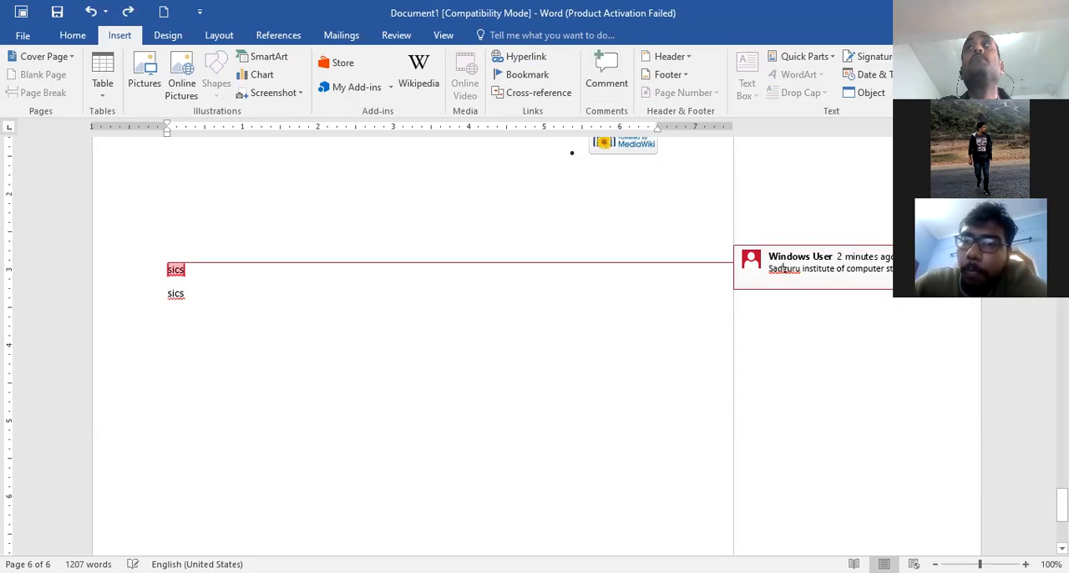
pyautogui.click(967, 258)
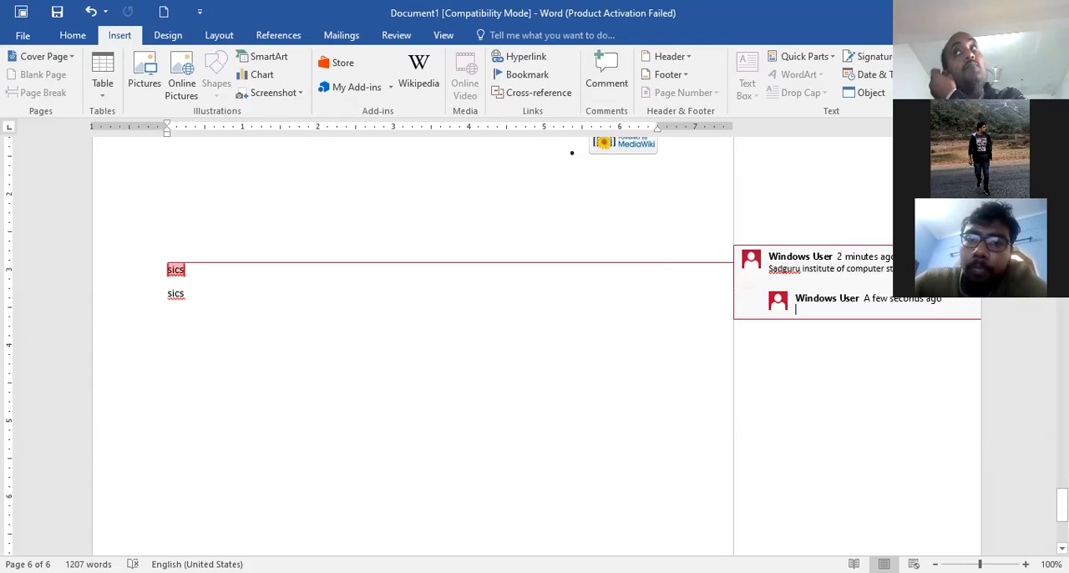
pyautogui.rightClick(882, 269)
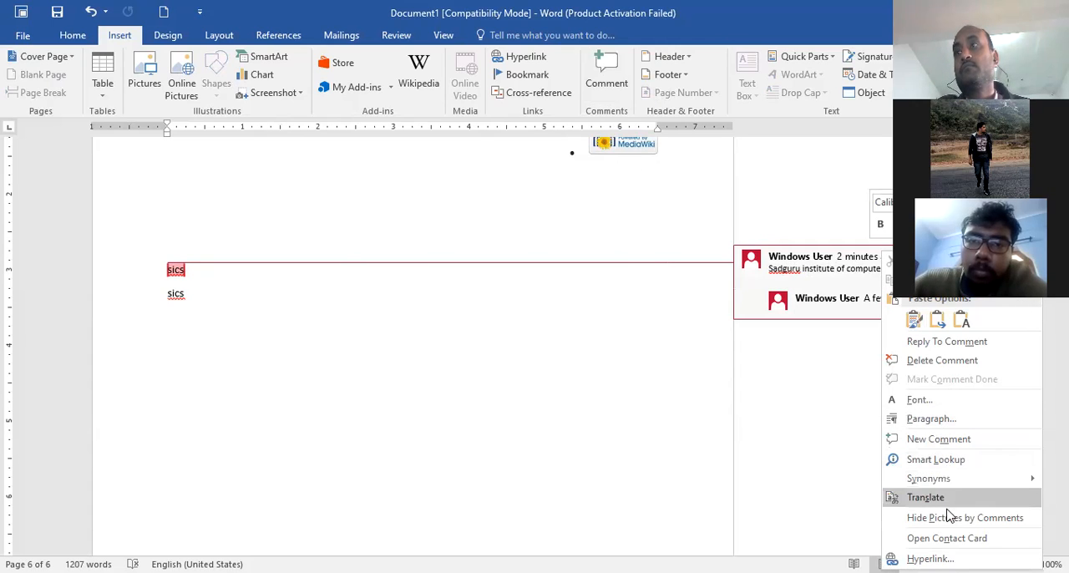
pyautogui.click(923, 362)
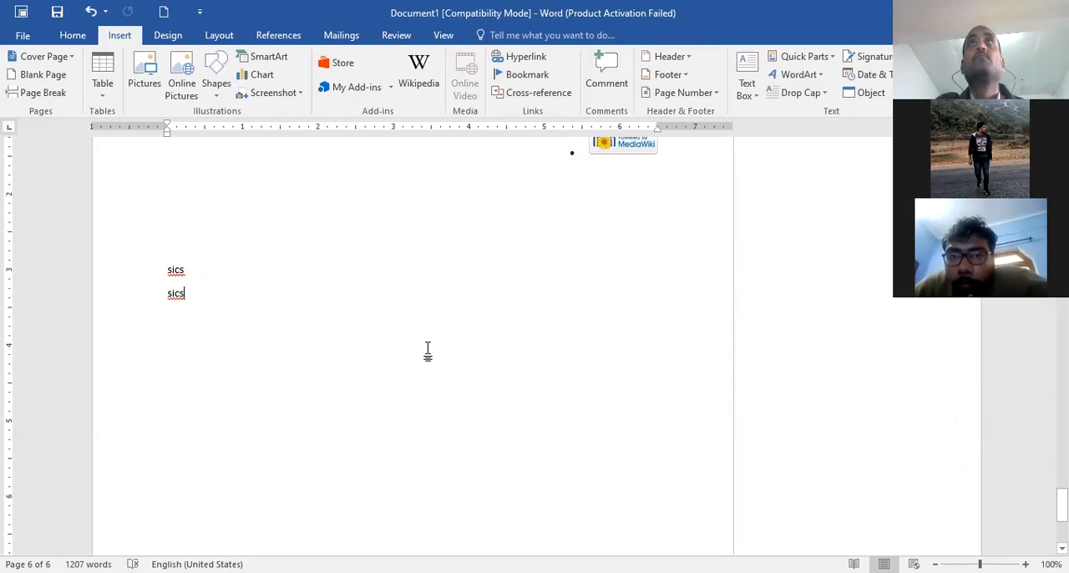
# Attach a new empty comment to the first sics word near the end of the document
pyautogui.scroll(3, 429, 347)
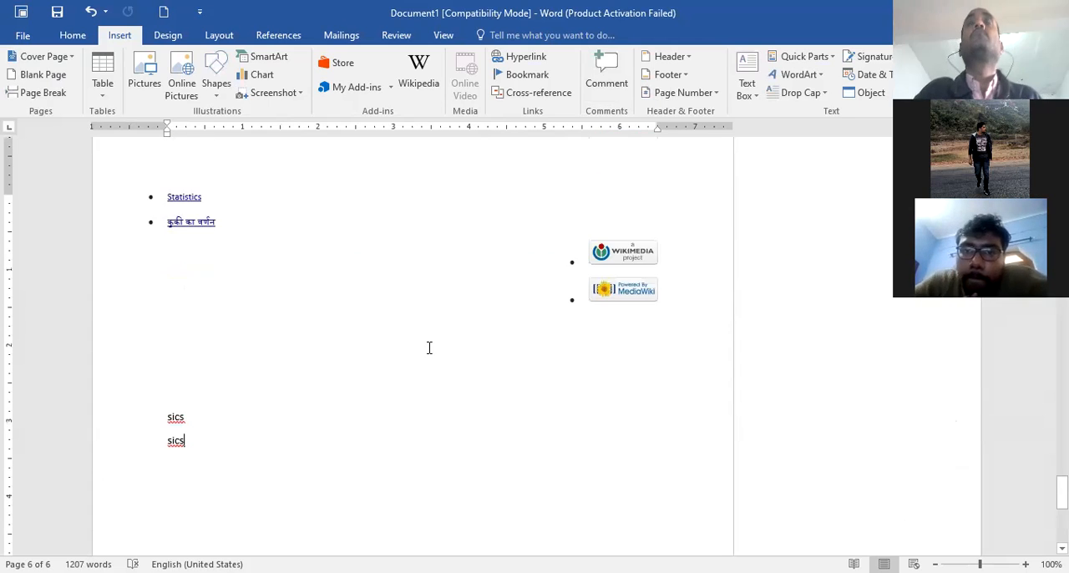
pyautogui.doubleClick(174, 420)
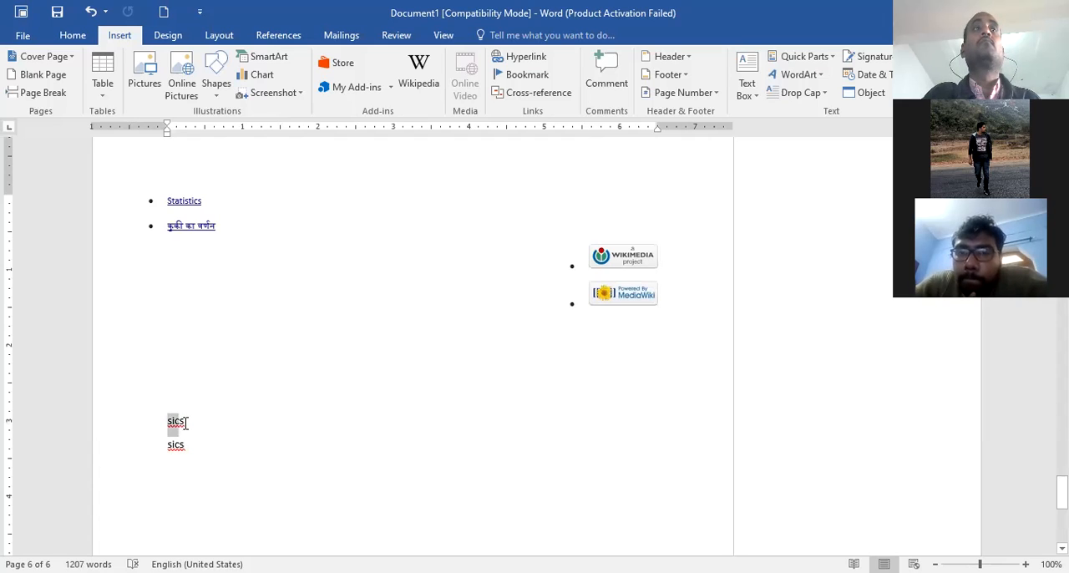
pyautogui.click(605, 83)
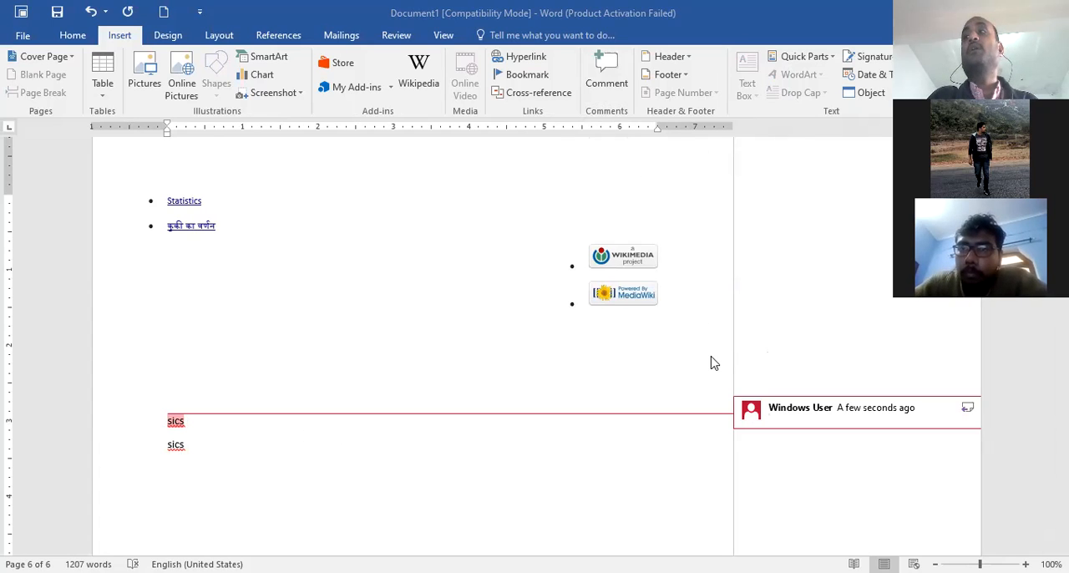
# Hide the author pictures shown beside comments
pyautogui.scroll(-3, 488, 338)
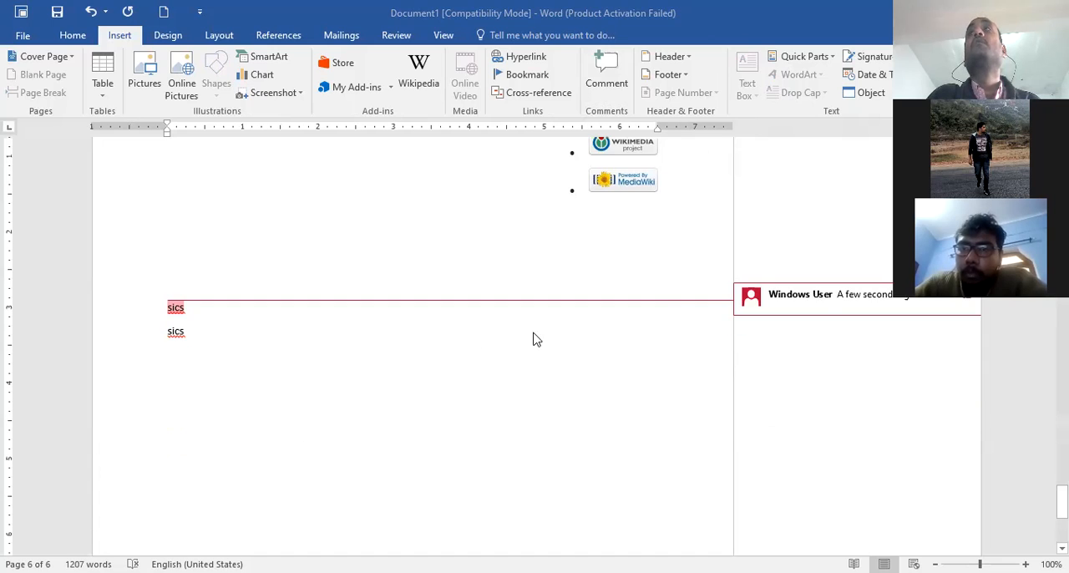
pyautogui.click(752, 301)
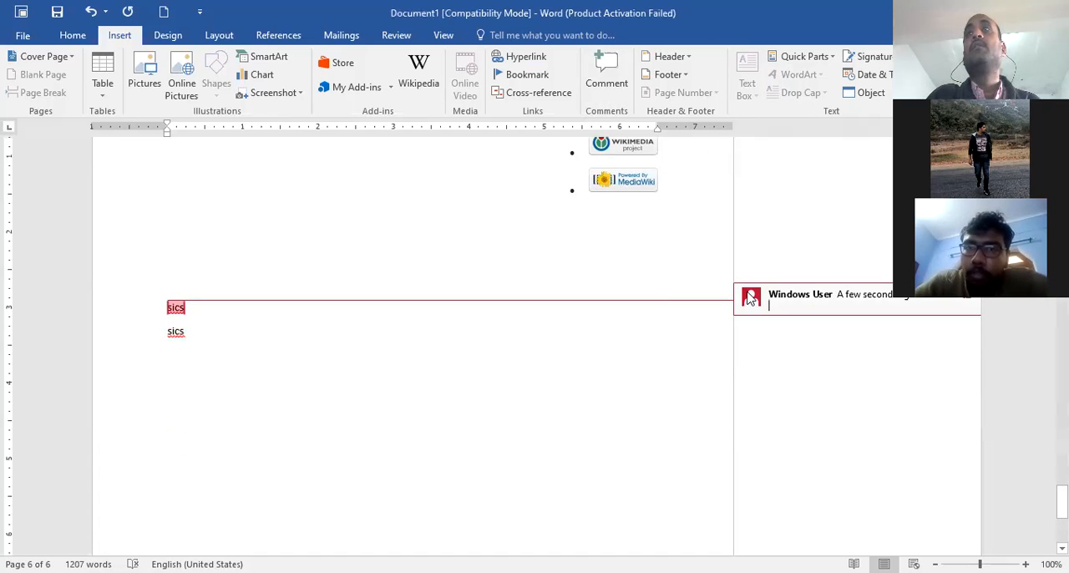
pyautogui.rightClick(750, 299)
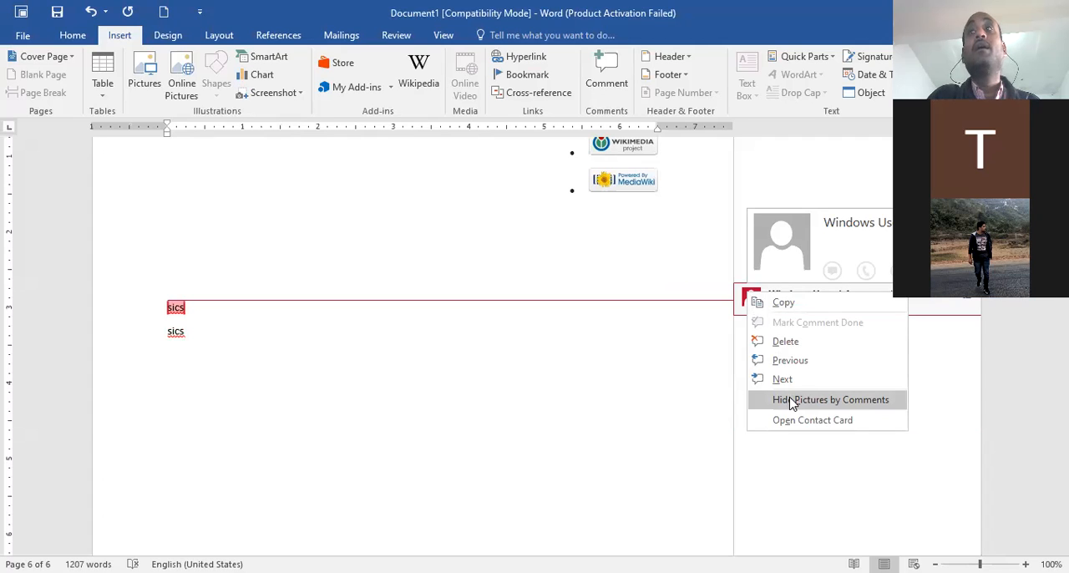
pyautogui.click(827, 400)
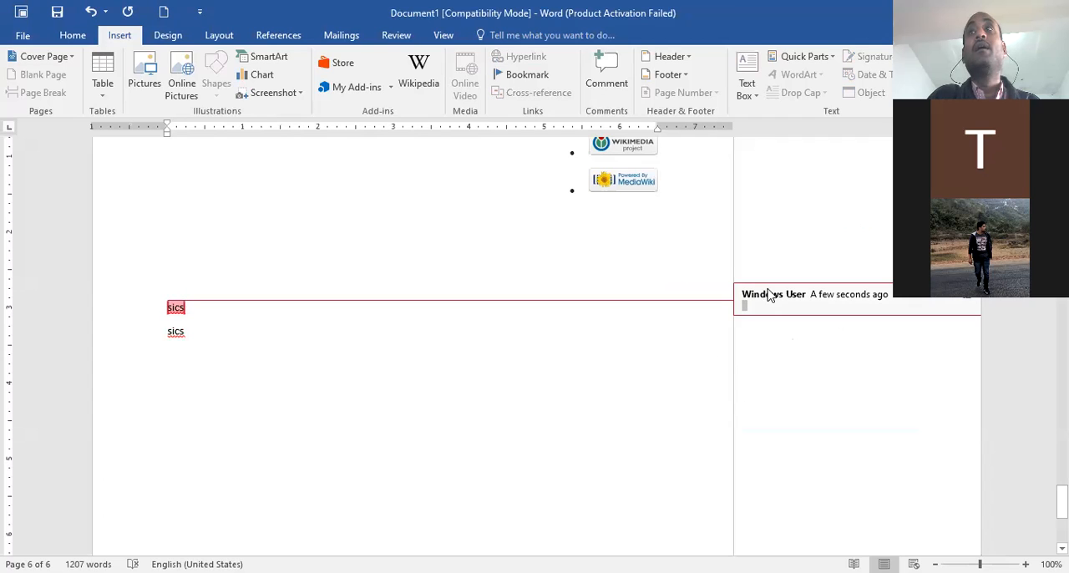
# Enter ddddd as the text of the comment on the first sics word
pyautogui.rightClick(773, 380)
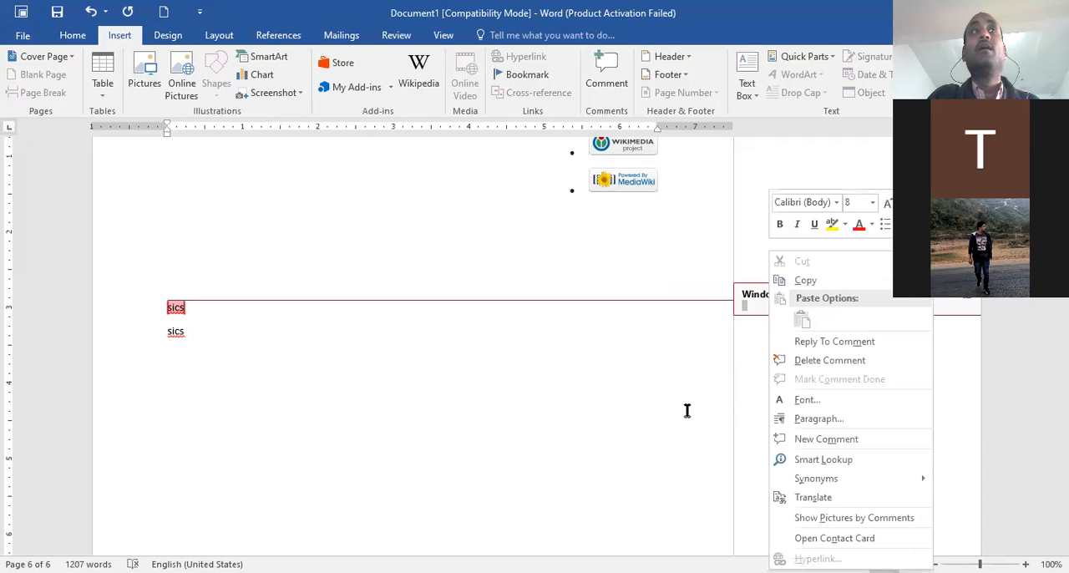
pyautogui.click(182, 307)
pyautogui.moveTo(183, 308)
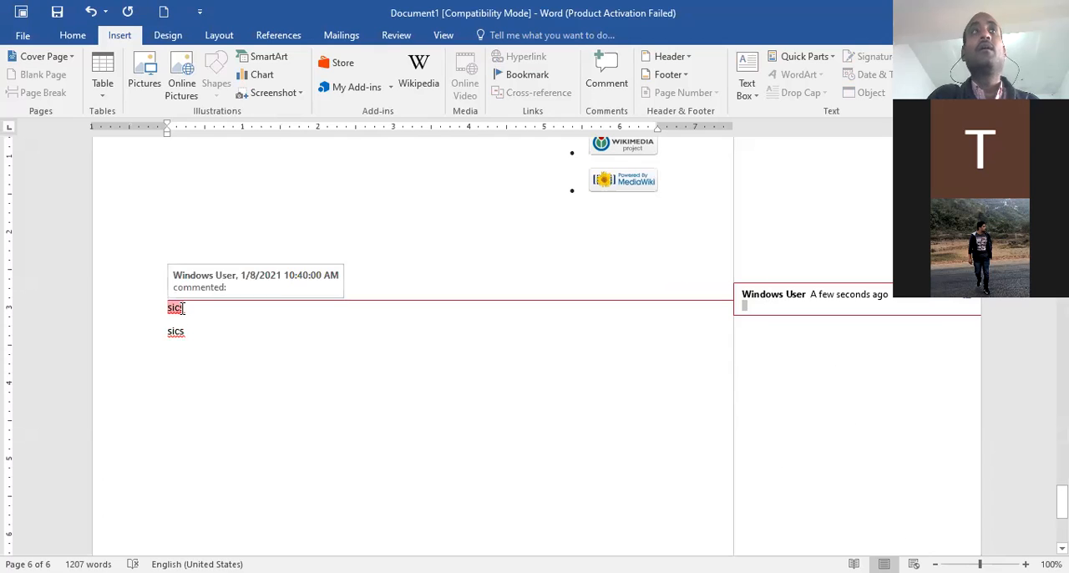
pyautogui.click(784, 309)
pyautogui.write('ddddd')
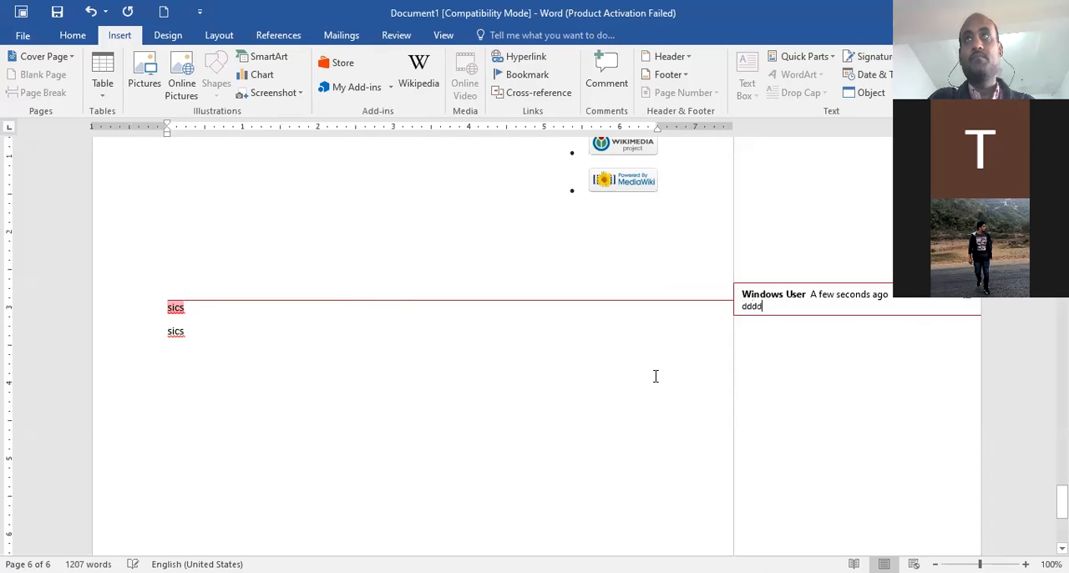
pyautogui.rightClick(763, 307)
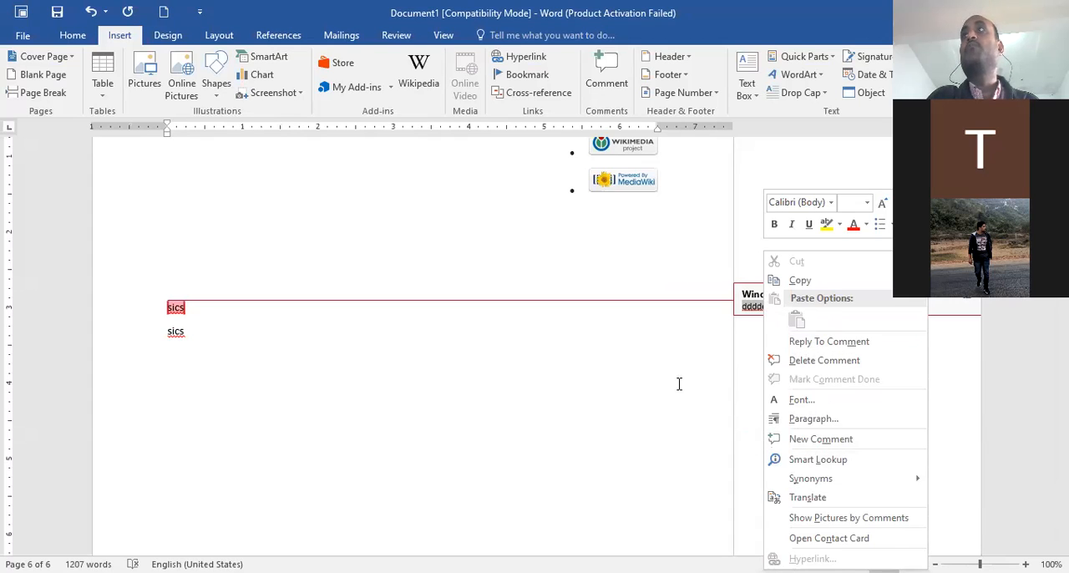
pyautogui.click(777, 167)
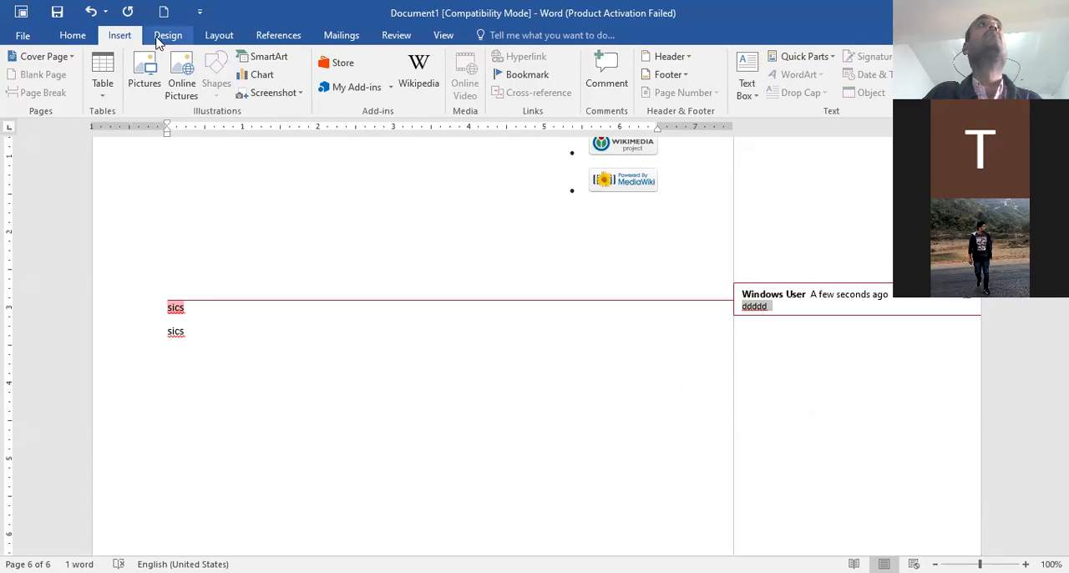
# View the document in Read Mode, go back one screen, and return to Print Layout without closing or saving the document
pyautogui.click(441, 35)
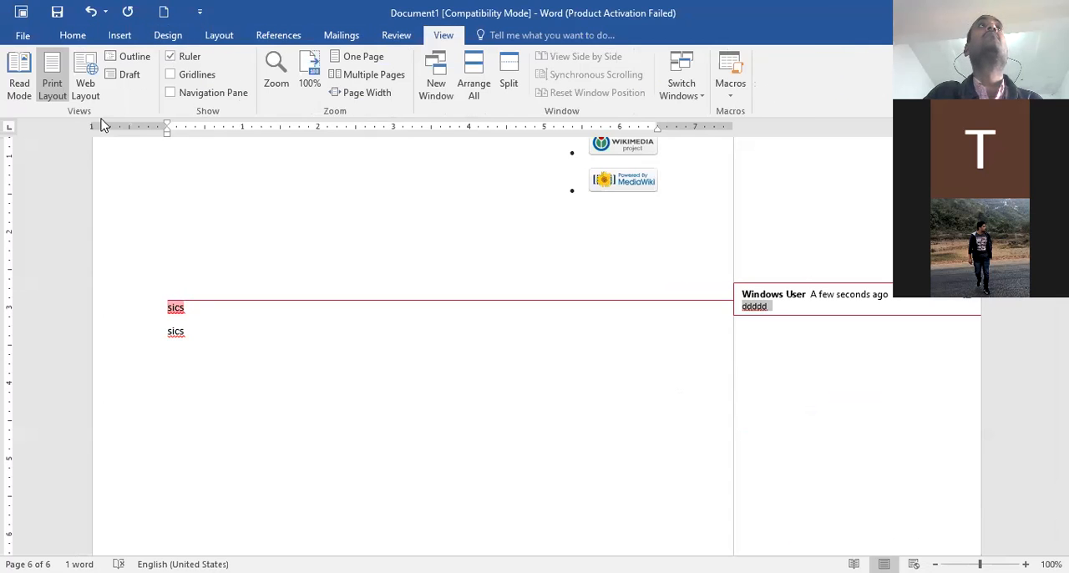
pyautogui.click(23, 75)
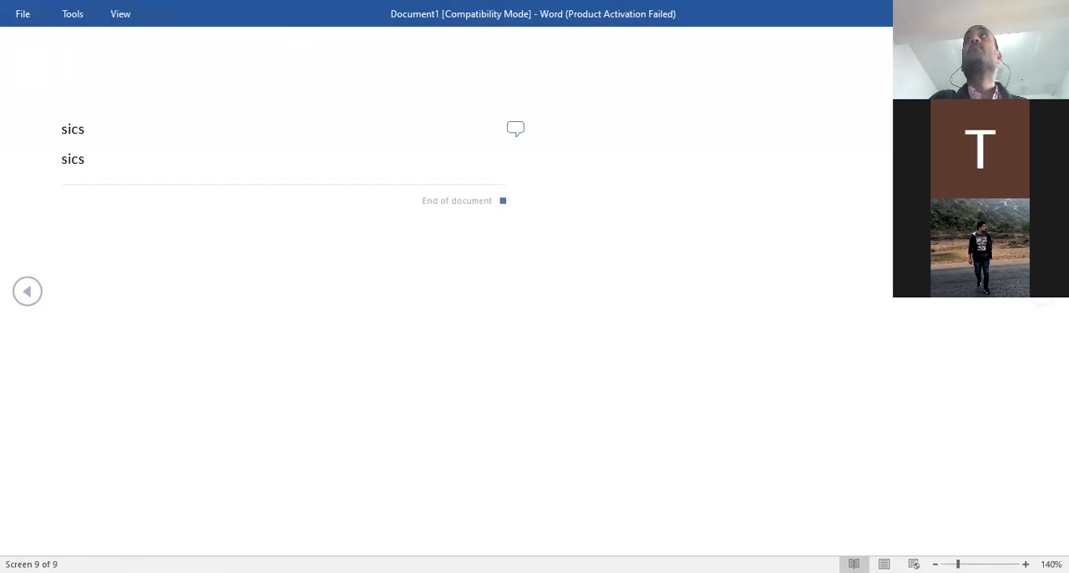
pyautogui.hotkey('alt', 'F4')
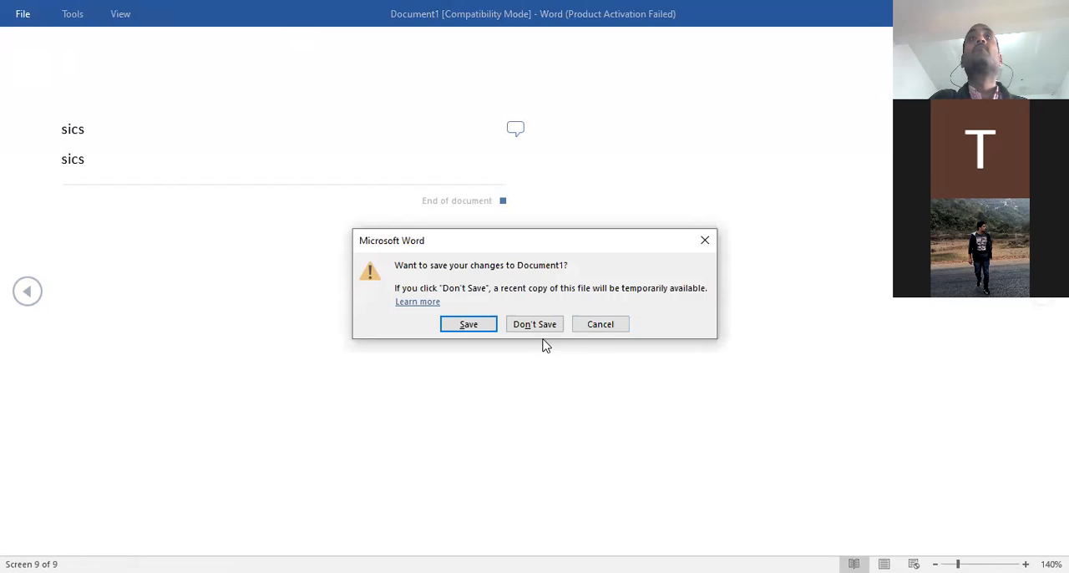
pyautogui.click(591, 326)
pyautogui.click(27, 294)
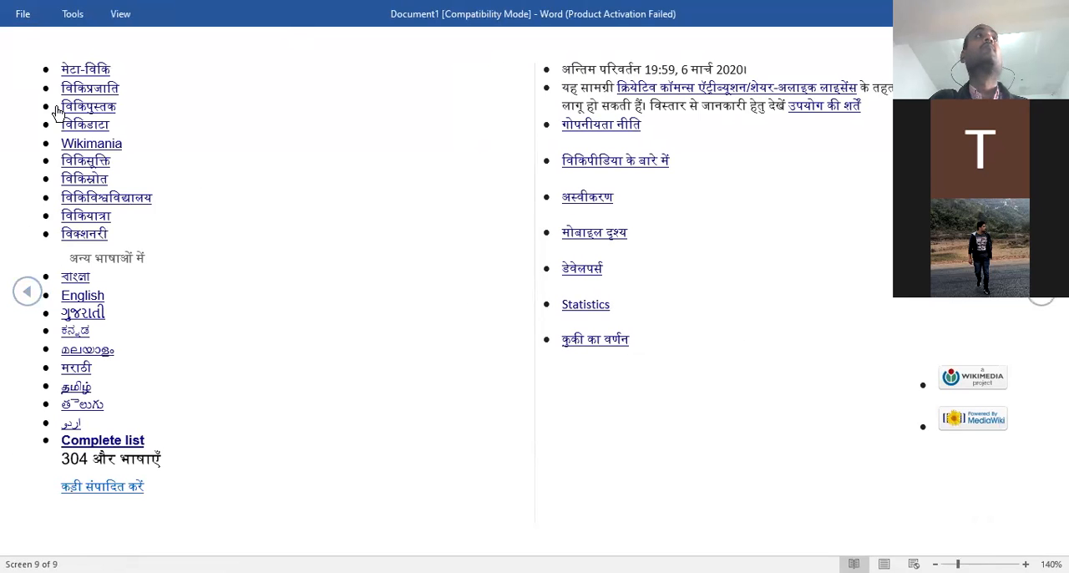
pyautogui.click(23, 14)
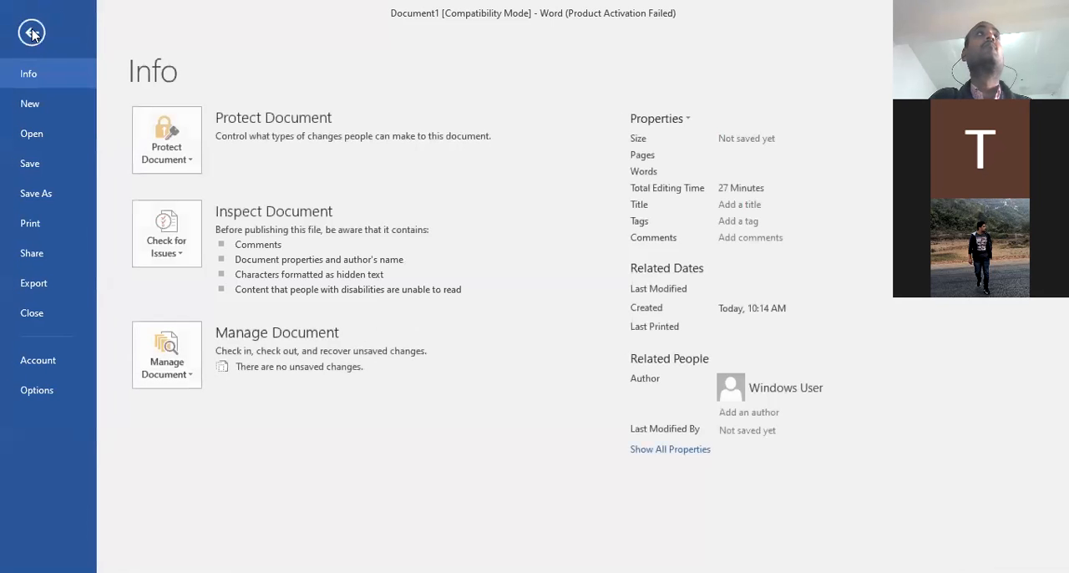
pyautogui.click(32, 33)
pyautogui.press('Escape')
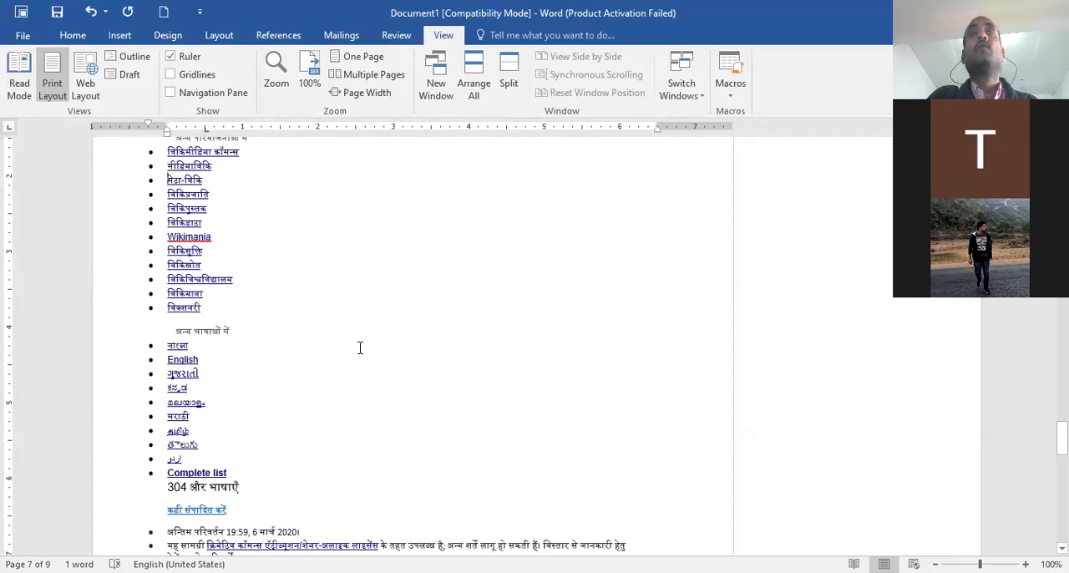
# Preview the document in Web Layout and again in Read Mode, and return to Print Layout
pyautogui.scroll(-4, 360, 348)
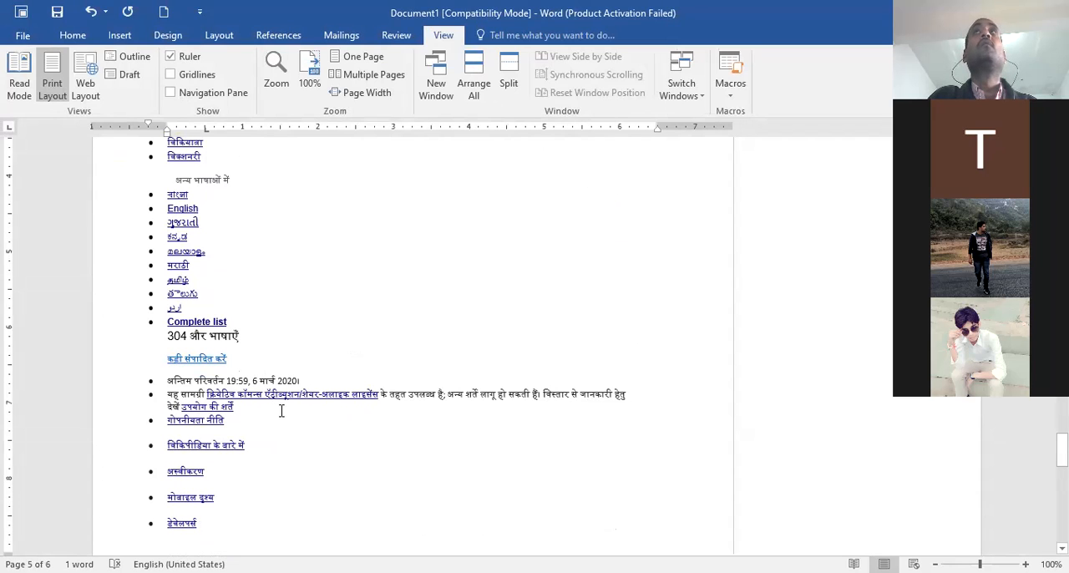
pyautogui.scroll(-2, 282, 411)
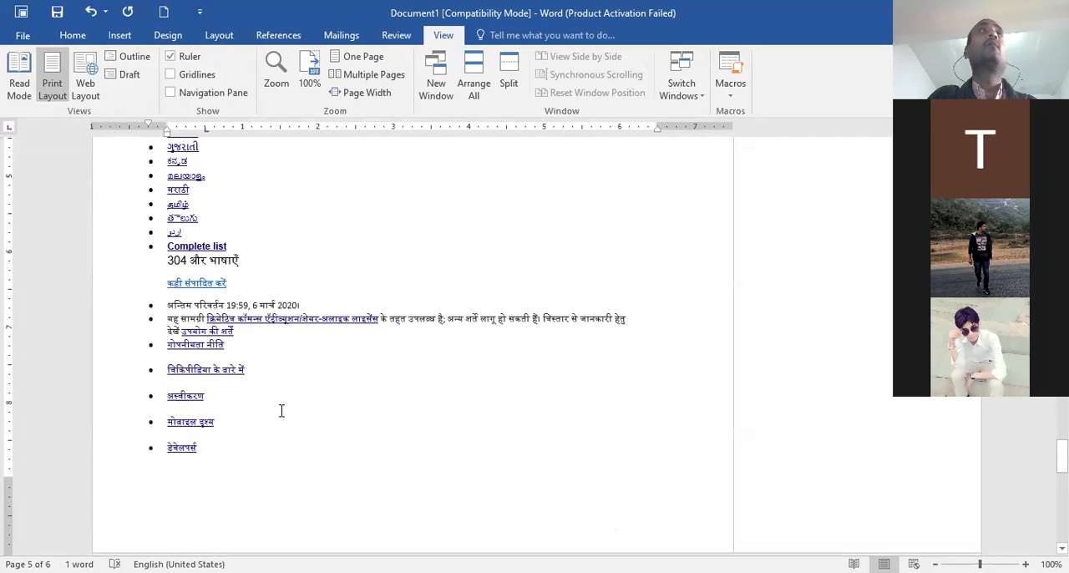
pyautogui.click(85, 85)
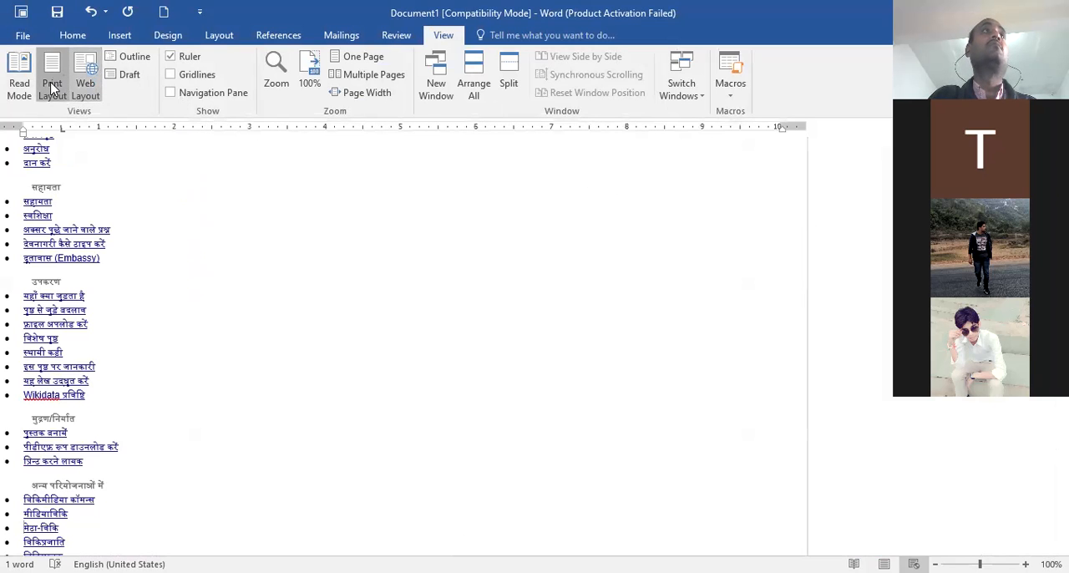
pyautogui.click(52, 84)
pyautogui.click(20, 87)
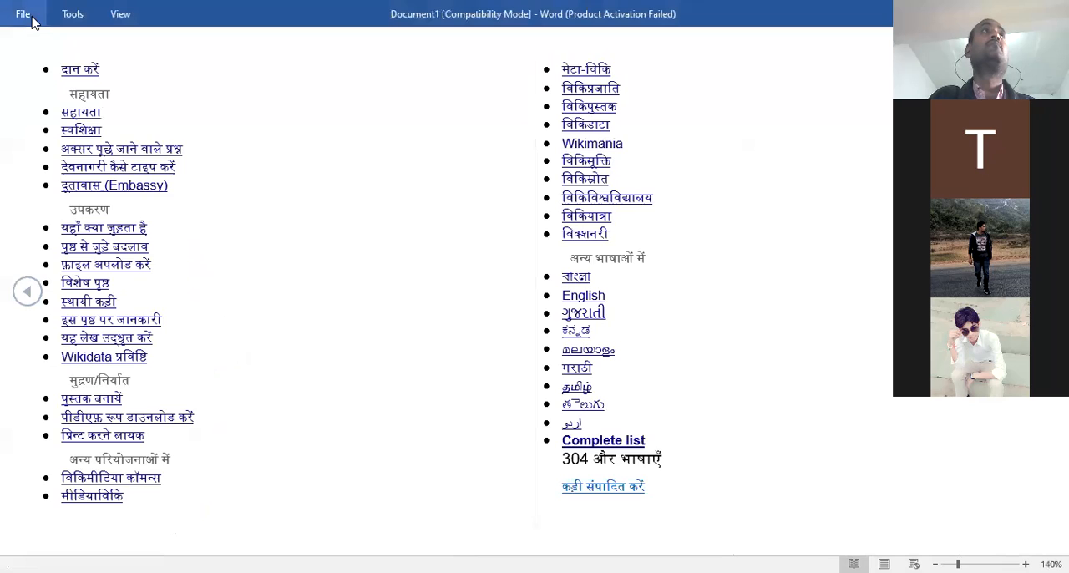
pyautogui.press('Escape')
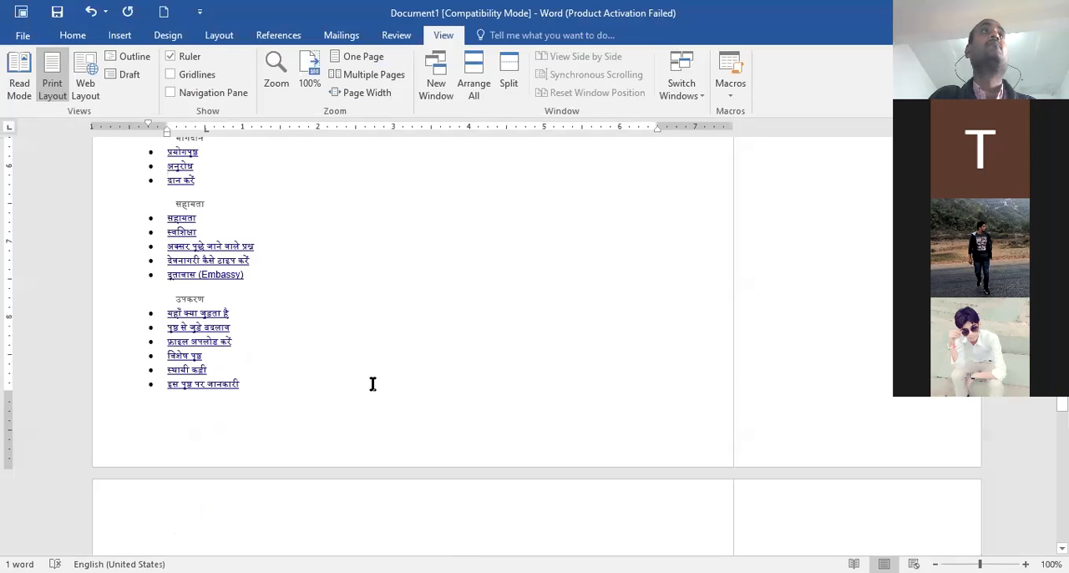
# Browse the document and return to the commented sics lines on the last page, with the insert commands displayed
pyautogui.scroll(8, 383, 388)
pyautogui.scroll(2, 384, 388)
pyautogui.scroll(-3, 389, 382)
pyautogui.scroll(2, 389, 381)
pyautogui.scroll(-4, 406, 389)
pyautogui.scroll(-20, 412, 392)
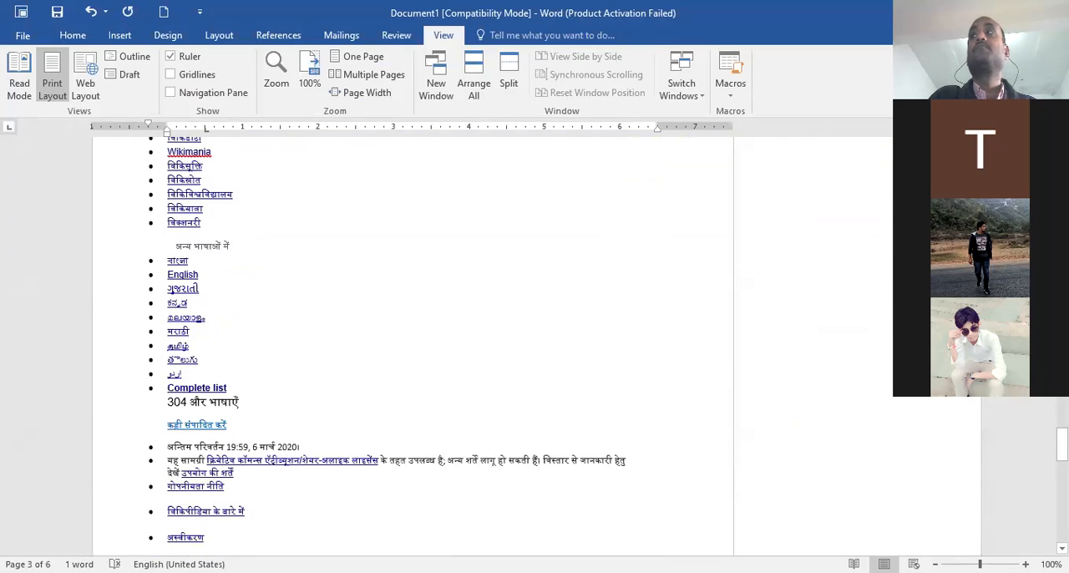
pyautogui.scroll(-1, 411, 392)
pyautogui.moveTo(1061, 447); pyautogui.dragTo(1046, 500)
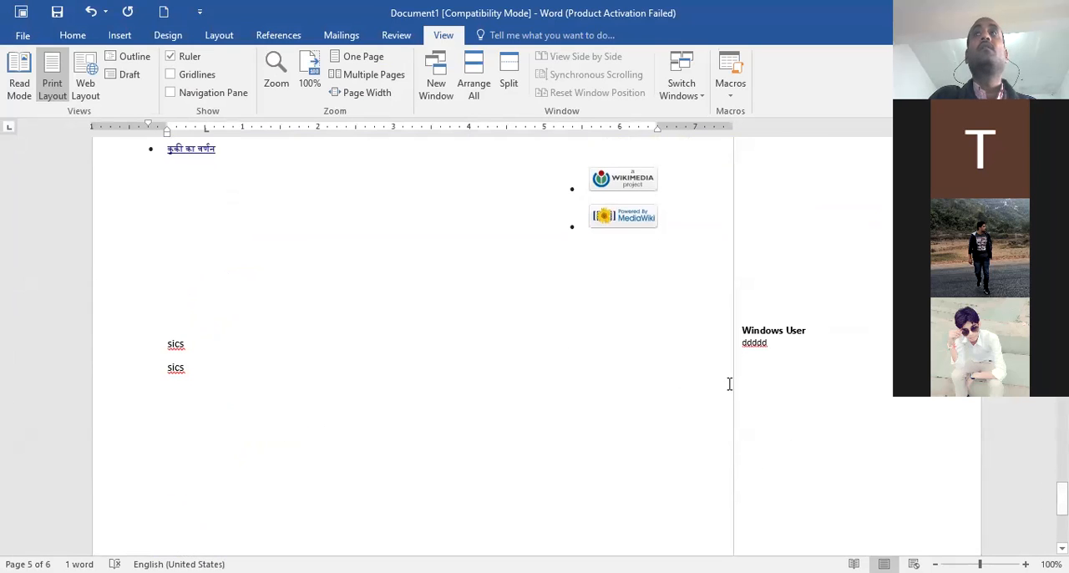
pyautogui.click(646, 378)
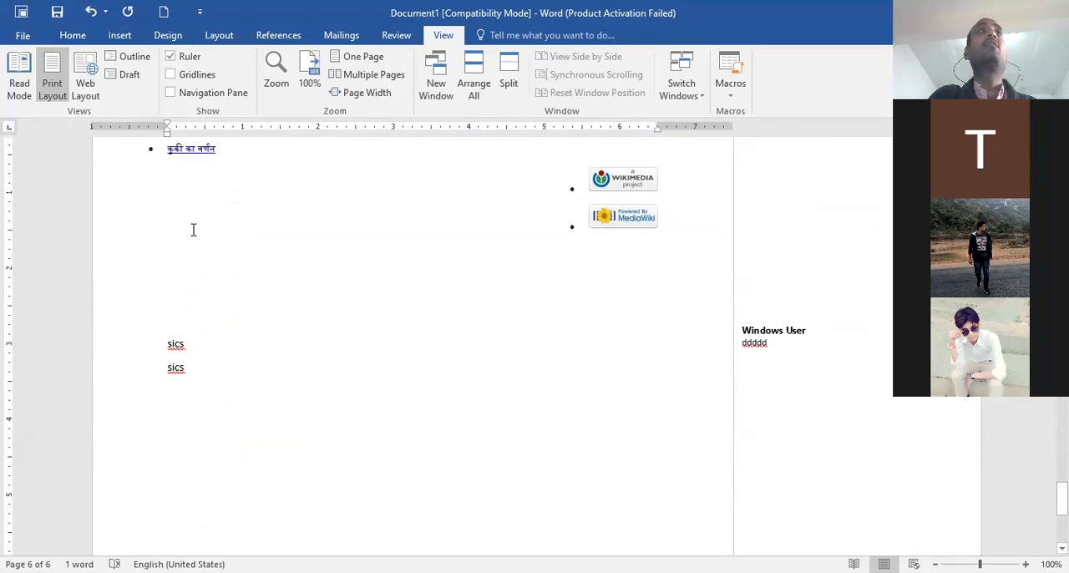
pyautogui.click(118, 37)
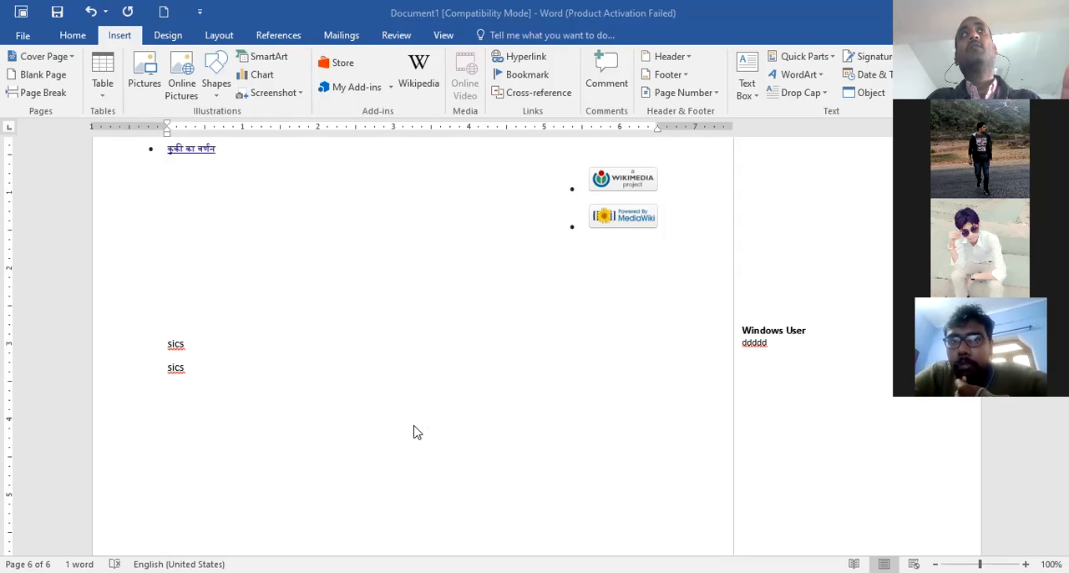
# Look through the document's article tables, highlight the bold words डिजिटल कला, and go back to the sics lines at the end
pyautogui.scroll(-1, 413, 432)
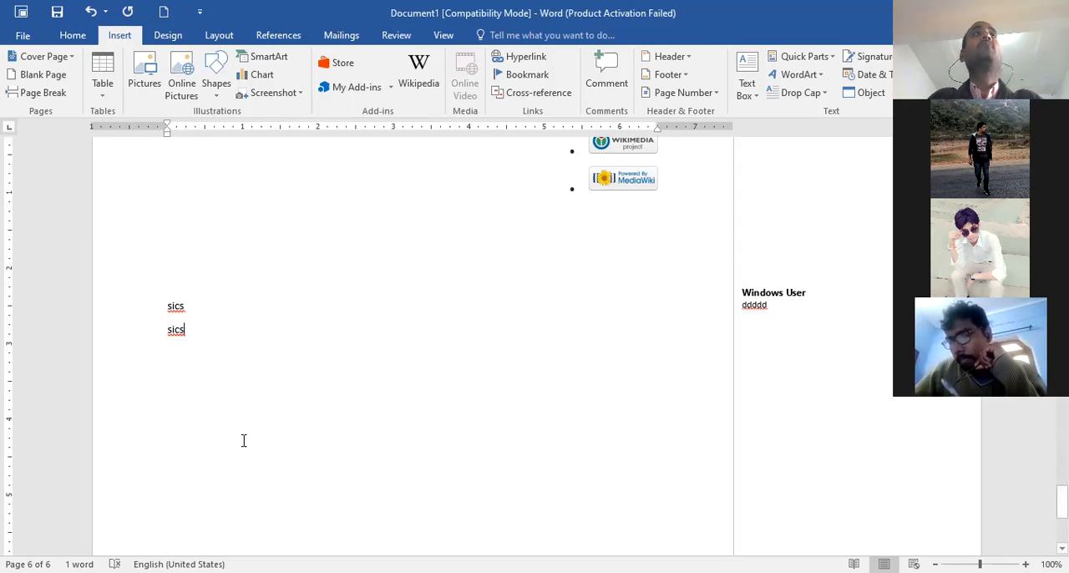
pyautogui.scroll(15, 244, 440)
pyautogui.scroll(15, 245, 438)
pyautogui.scroll(3, 243, 434)
pyautogui.scroll(-1, 243, 439)
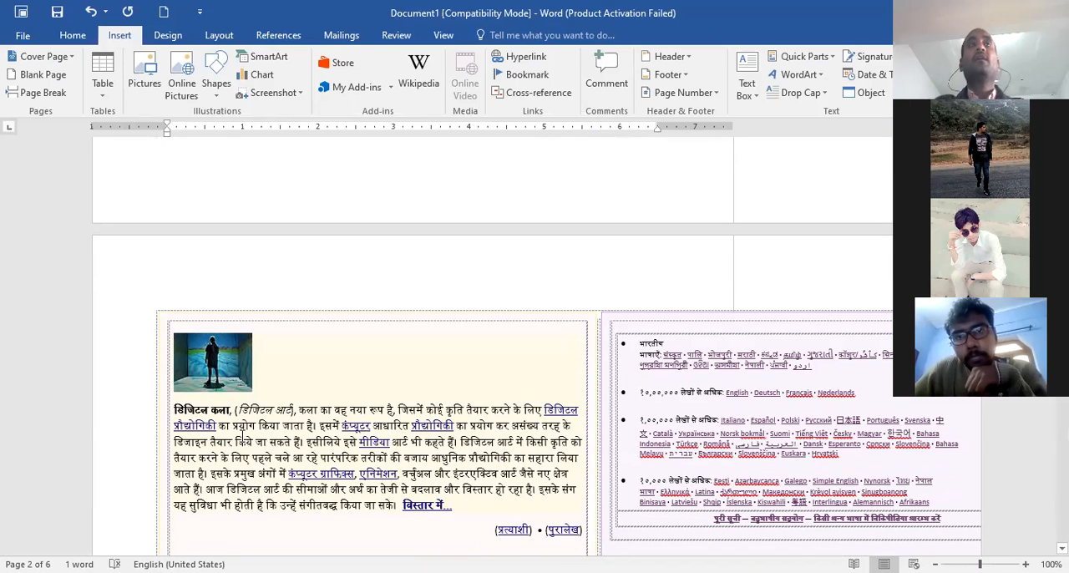
pyautogui.moveTo(174, 409); pyautogui.dragTo(230, 410)
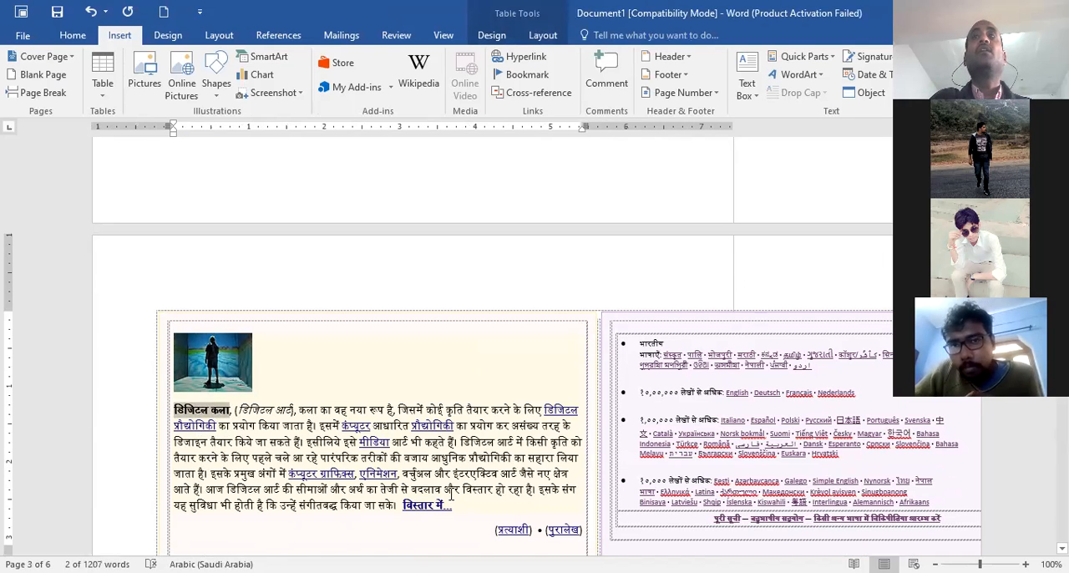
pyautogui.scroll(3, 446, 423)
pyautogui.scroll(4, 342, 371)
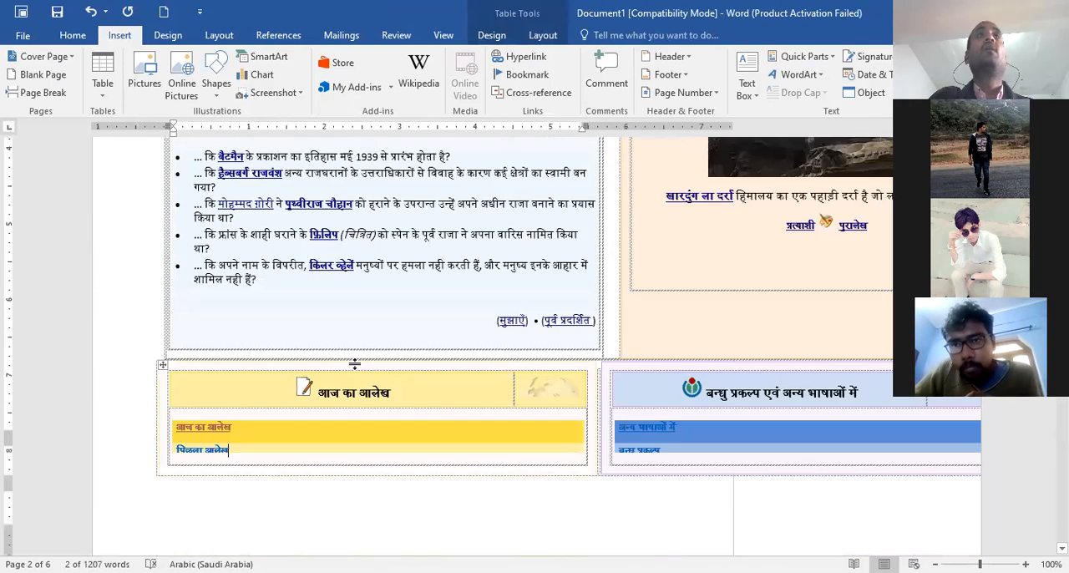
pyautogui.scroll(4, 355, 364)
pyautogui.scroll(-9, 358, 401)
pyautogui.scroll(-3, 378, 463)
pyautogui.scroll(2, 375, 466)
pyautogui.scroll(-4, 375, 465)
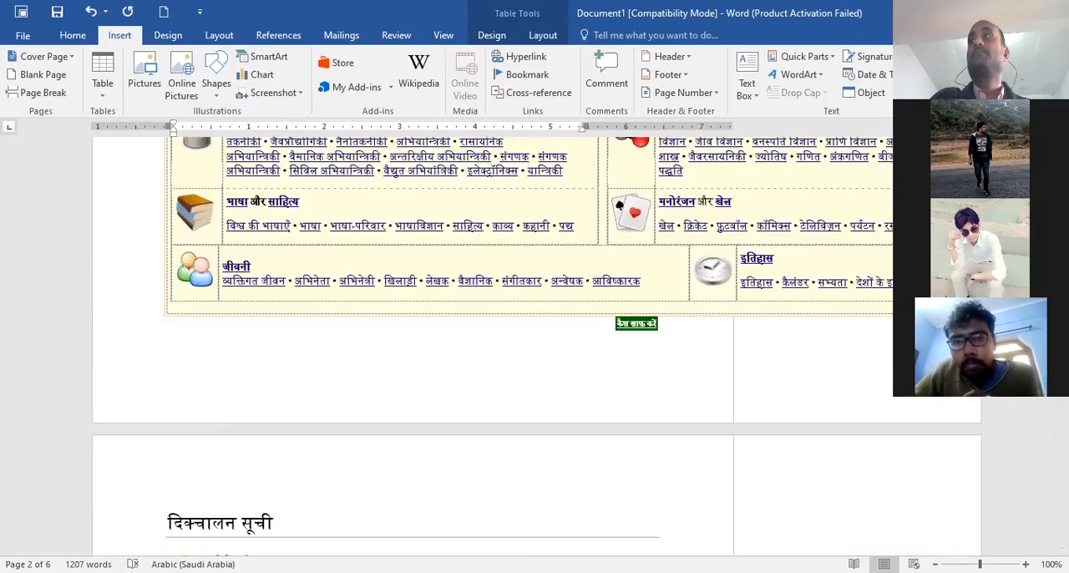
pyautogui.scroll(-12, 292, 488)
pyautogui.scroll(-12, 293, 488)
pyautogui.scroll(-5, 289, 483)
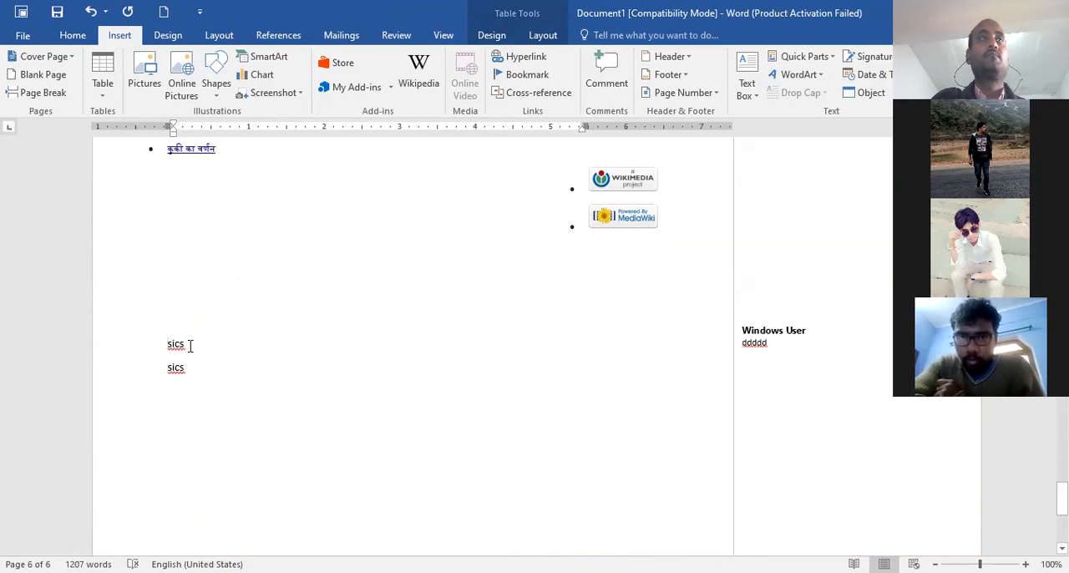
# Copy the first sics word and place the text cursor directly after it
pyautogui.doubleClick(179, 344)
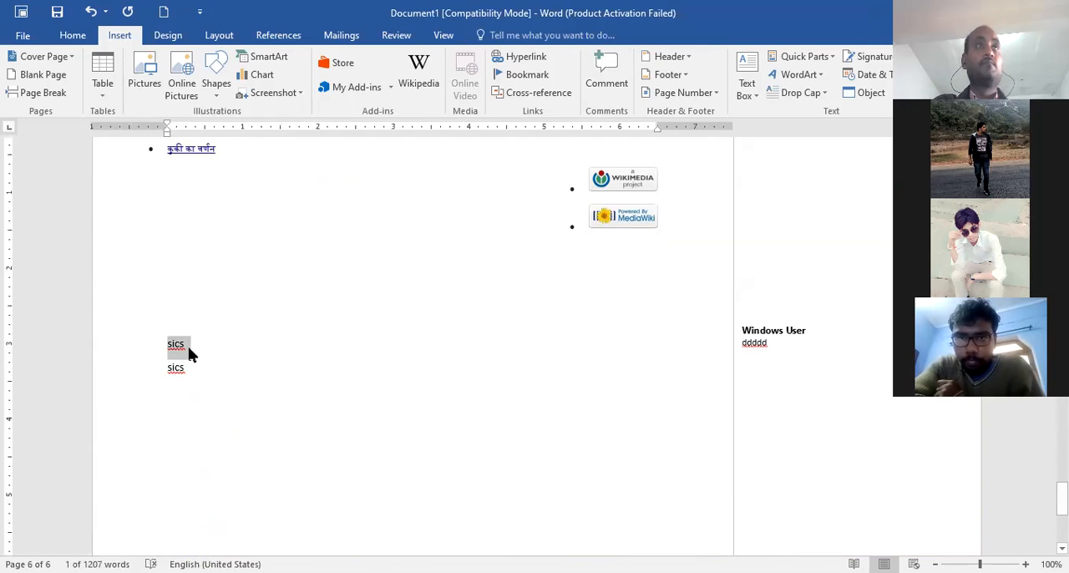
pyautogui.hotkey('ctrl', 'c')
pyautogui.click(191, 342)
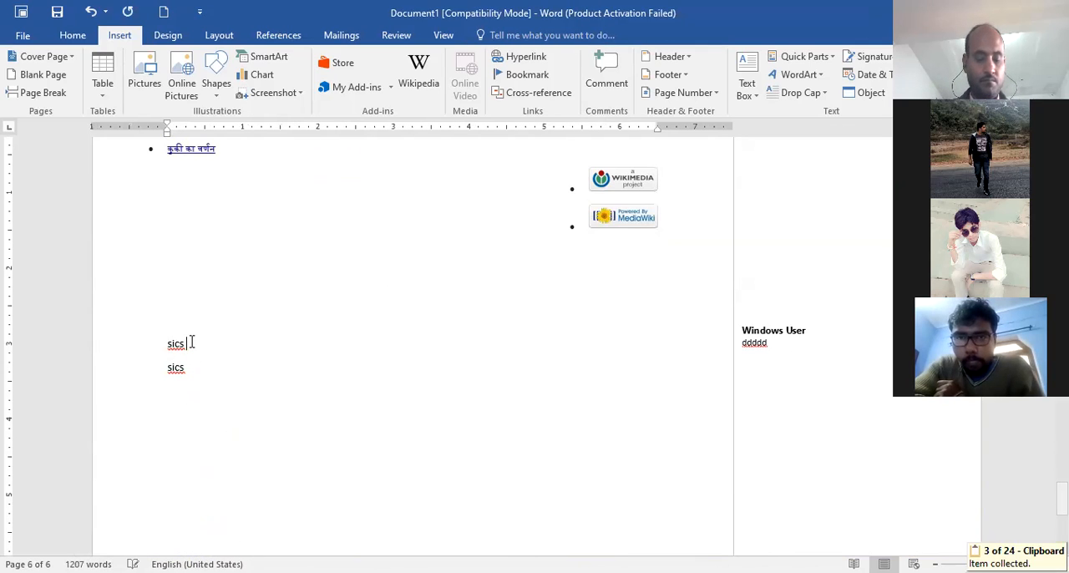
# Paste the copied sics text repeatedly after the first sics word on the last page
pyautogui.hotkey('ctrl', 'v')
pyautogui.hotkey('ctrl', 'v')
pyautogui.hotkey('ctrl', 'v')
pyautogui.hotkey('ctrl', 'v')
pyautogui.hotkey('ctrl', 'v')
pyautogui.hotkey('ctrl', 'v')
pyautogui.hotkey('ctrl', 'v')
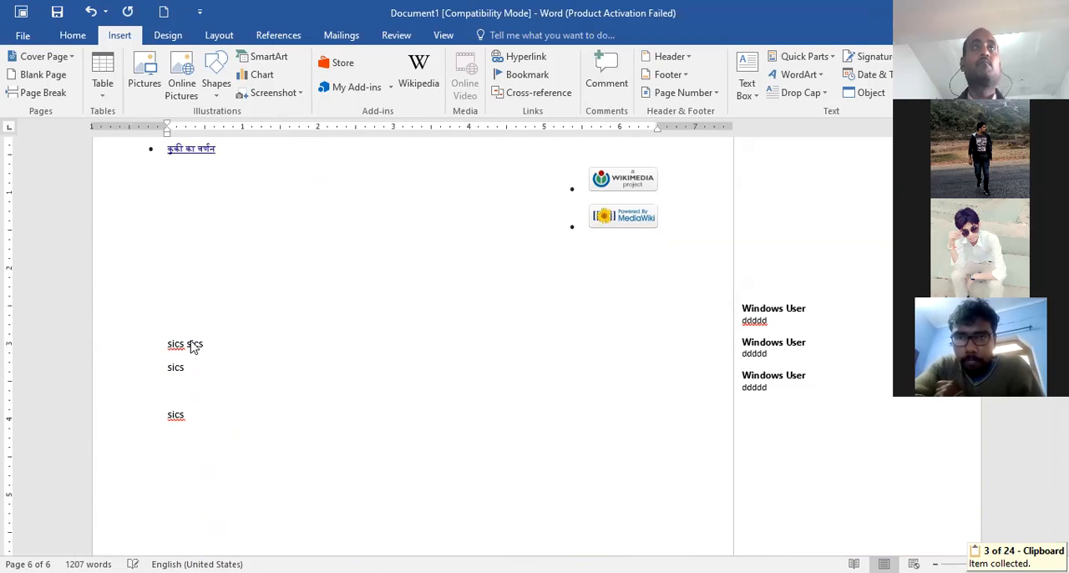
pyautogui.hotkey('ctrl', 'v')
pyautogui.hotkey('ctrl', 'v')
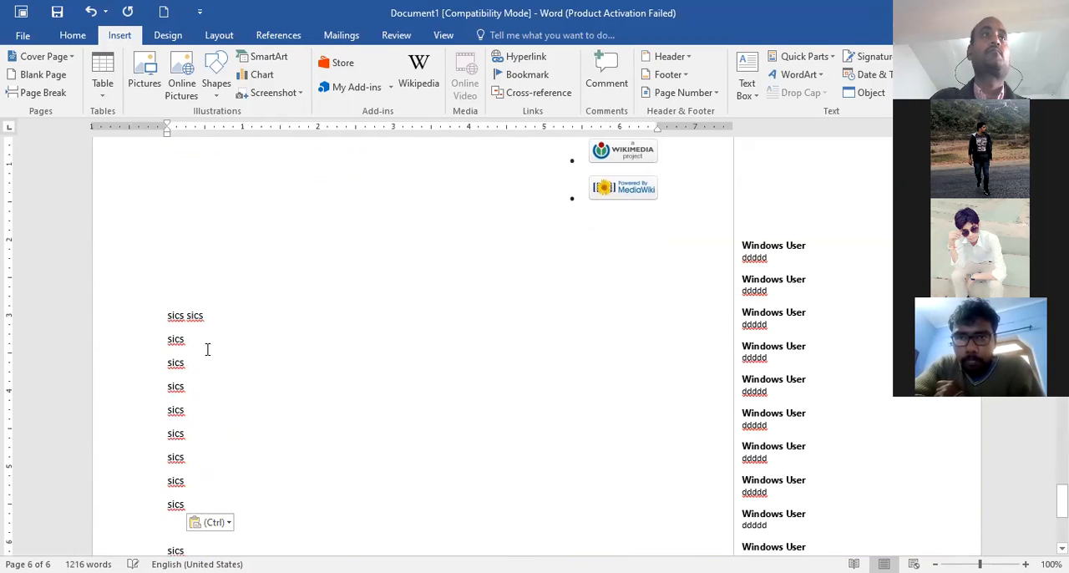
# Append sfdsdf to the second sics line, sfsdf to the first, and "sdfsdf sdfsdf sfsff" to the third
pyautogui.click(196, 340)
pyautogui.write('sfdsdf')
pyautogui.click(217, 315)
pyautogui.write('sfsdf')
pyautogui.click(230, 367)
pyautogui.write('sdfsdf')
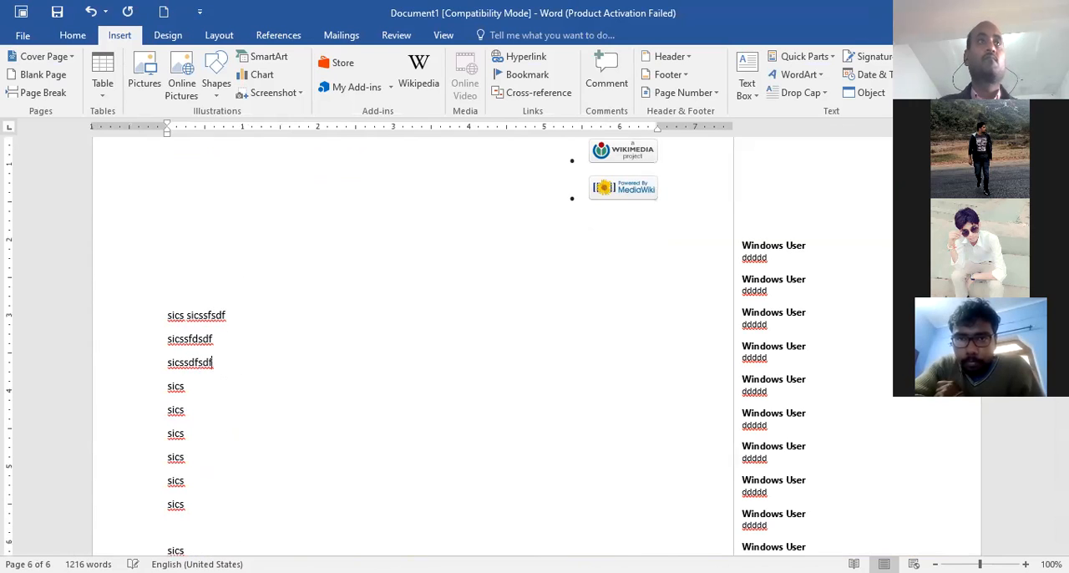
pyautogui.write(' sdfsdf sfsff')
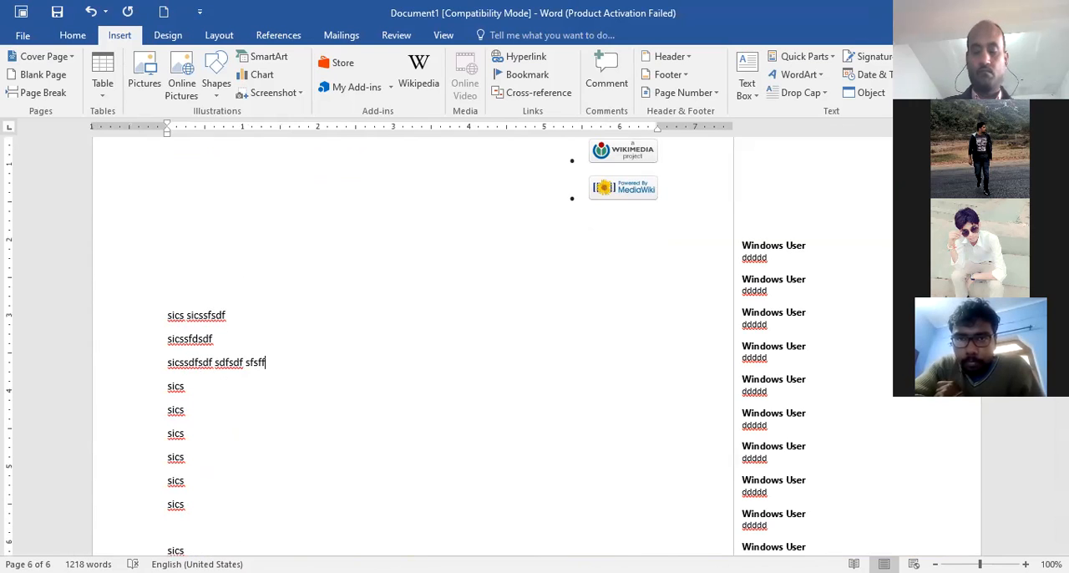
# Add filler lines below the third line: "fsfs f sf s f sfsfsf", sfsf, s, f, s, fs, df and sd
pyautogui.press('Return')
pyautogui.write('fsfs f sf s f sfsf')
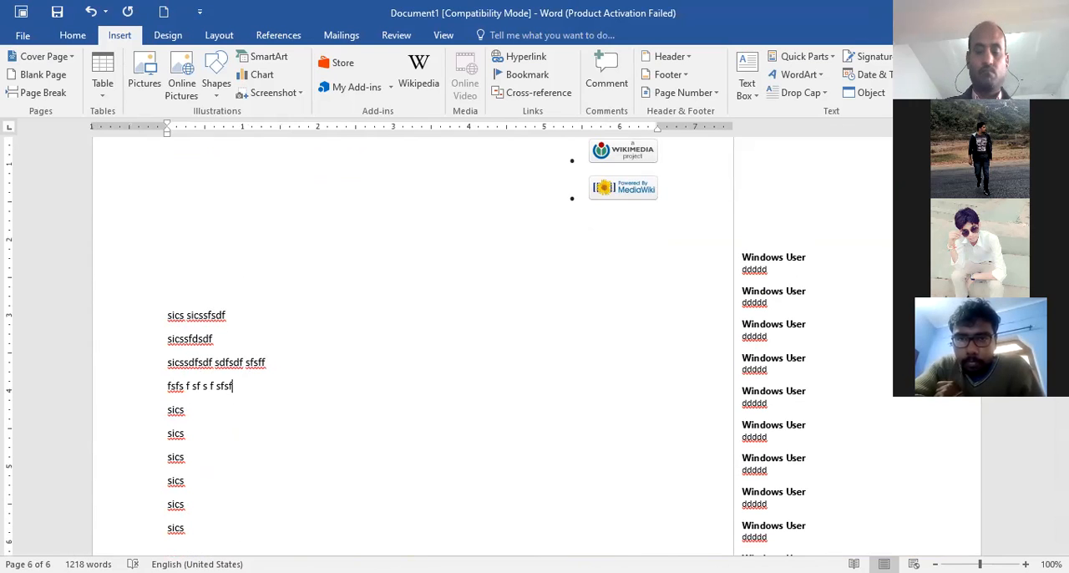
pyautogui.write('sf')
pyautogui.press('Return')
pyautogui.write('sfsf')
pyautogui.press('Return')
pyautogui.write('s f s f')
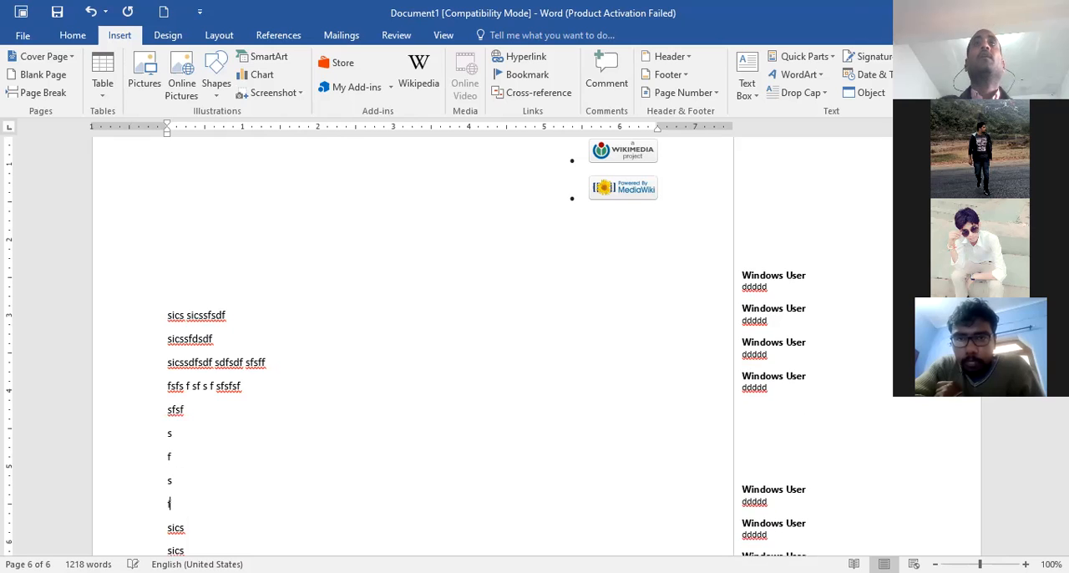
pyautogui.write('s')
pyautogui.press('Return')
pyautogui.write('df')
pyautogui.press('Return')
pyautogui.write('sd')
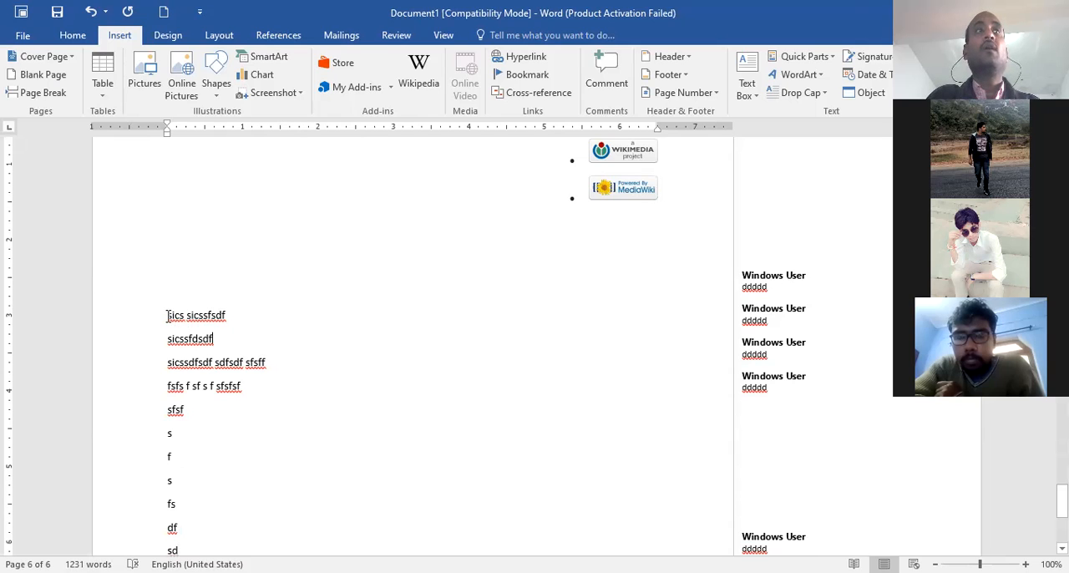
# Try a Dropped drop cap on the whole first word sics, and undo it
pyautogui.moveTo(167, 316); pyautogui.dragTo(184, 318)
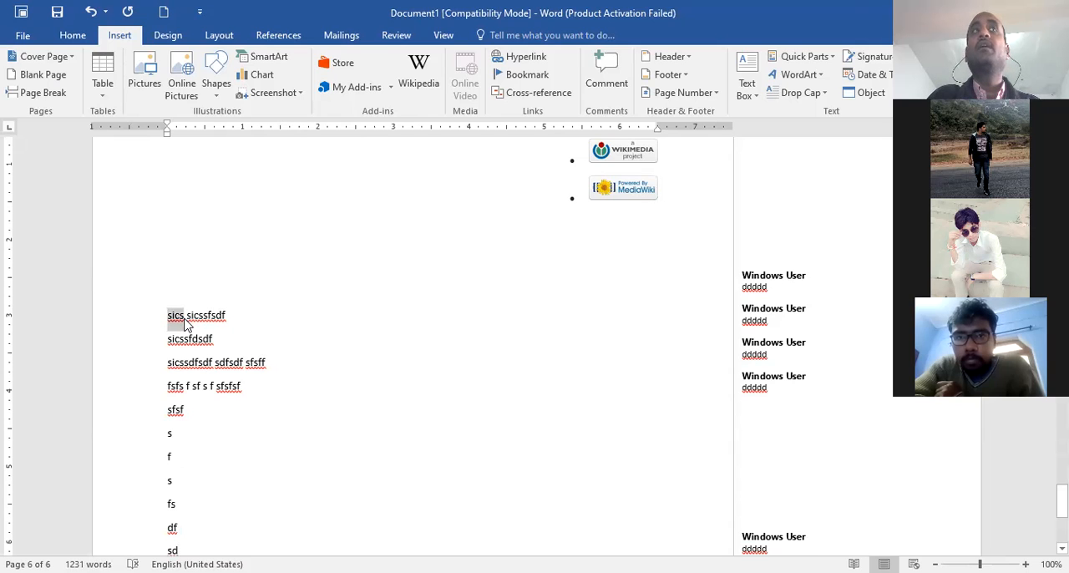
pyautogui.click(822, 93)
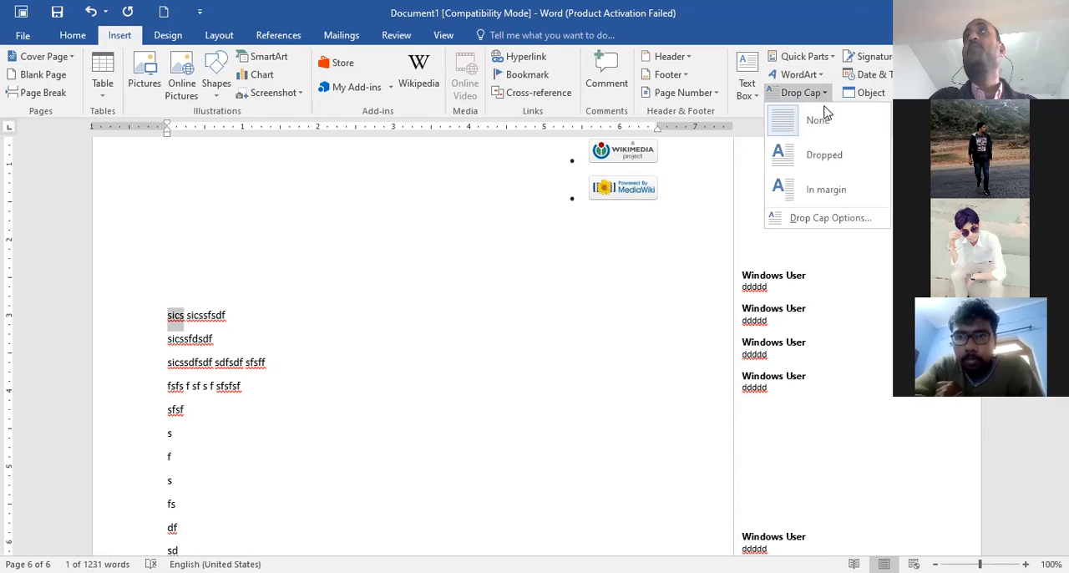
pyautogui.click(827, 167)
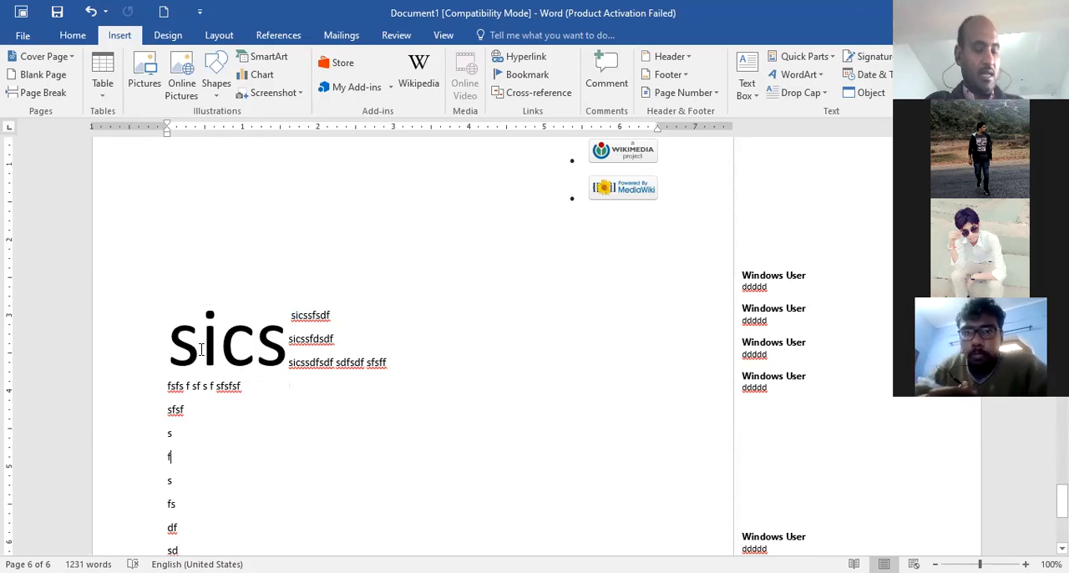
pyautogui.hotkey('ctrl', 'z')
# Apply a Dropped drop cap to only the first letter s of the first sics line
pyautogui.click(169, 317)
pyautogui.moveTo(172, 315); pyautogui.dragTo(166, 318)
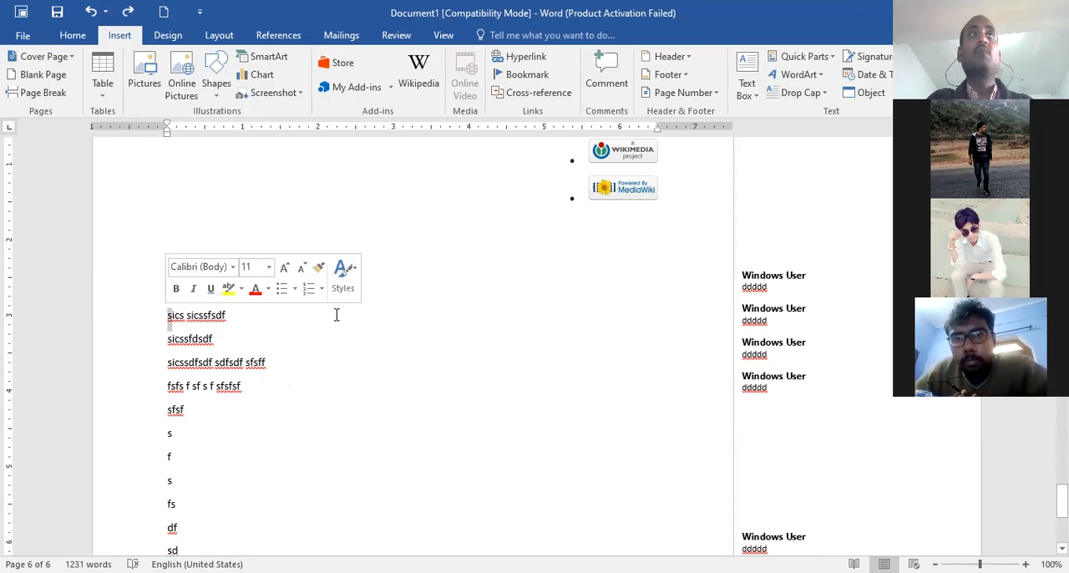
pyautogui.click(823, 94)
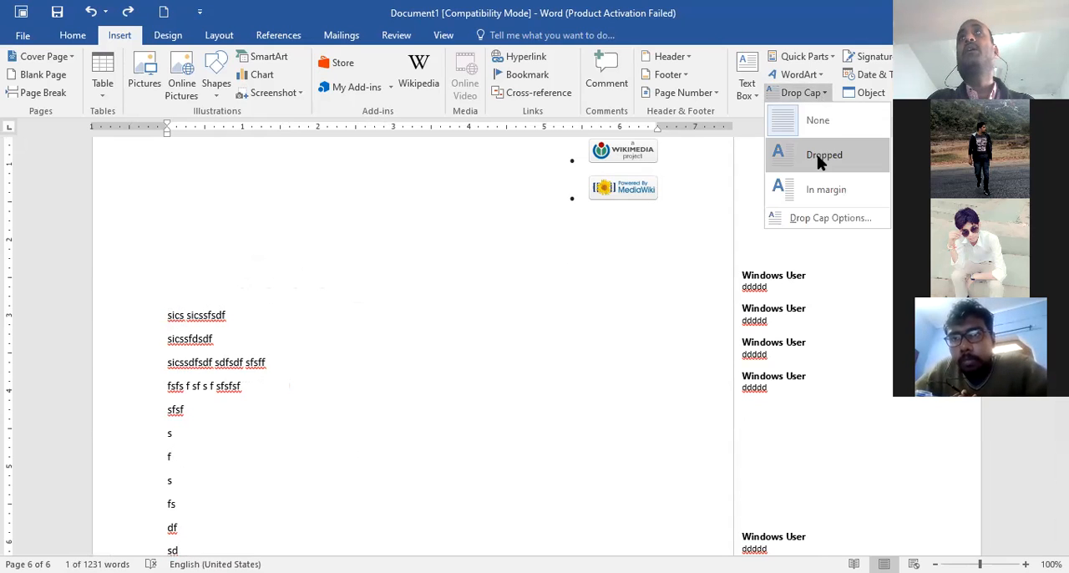
pyautogui.click(818, 162)
pyautogui.click(502, 351)
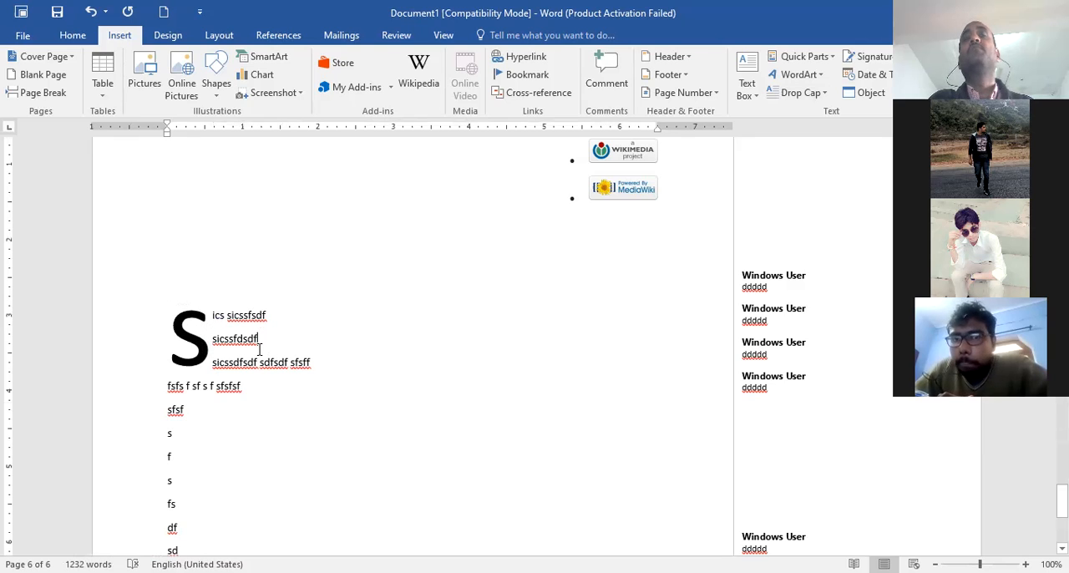
# Apply an In margin drop cap to the second line, and open and confirm the Drop Cap options with position None
pyautogui.click(824, 94)
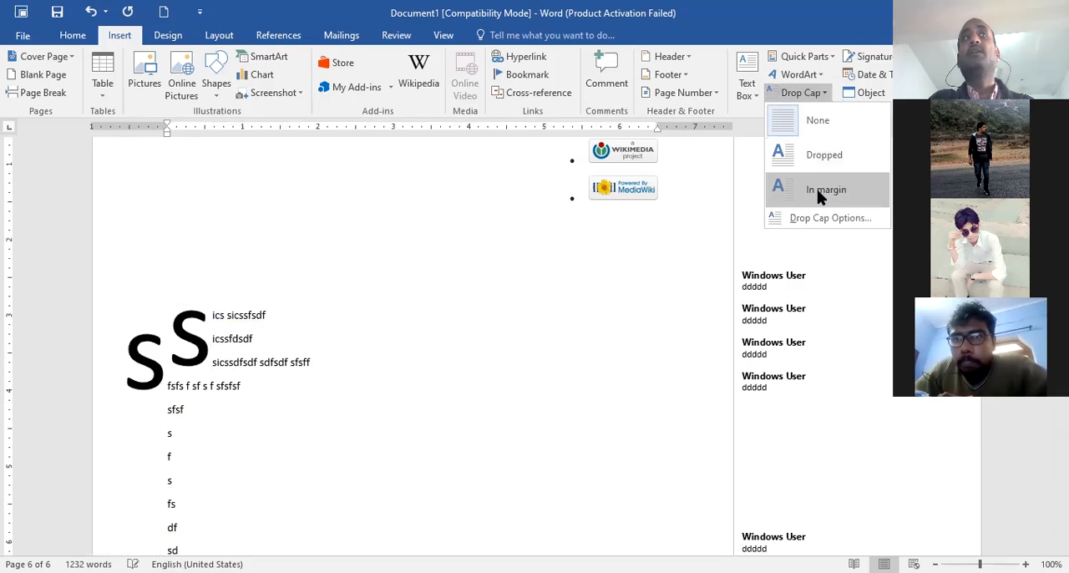
pyautogui.click(817, 188)
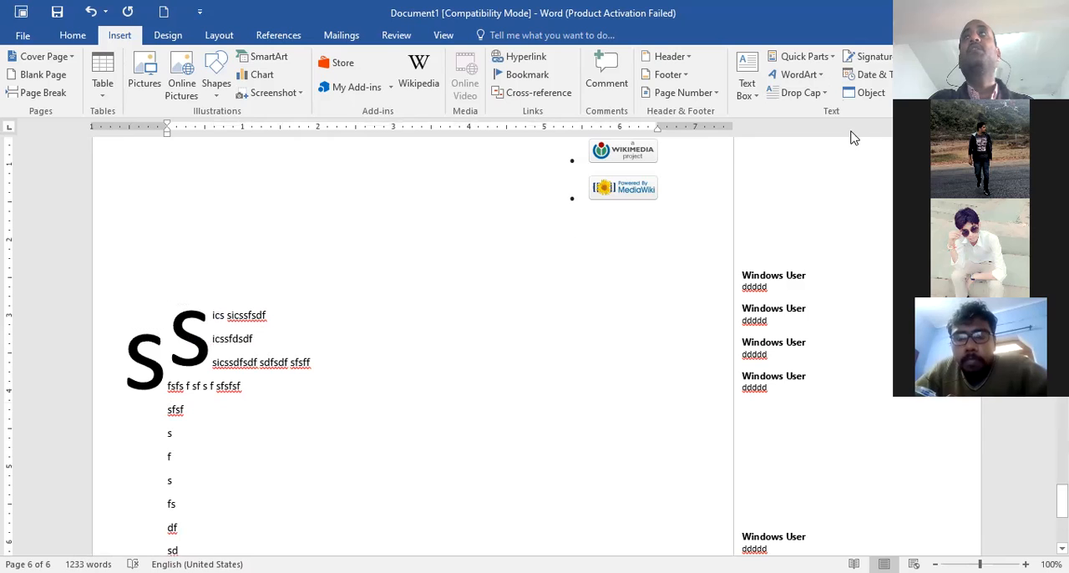
pyautogui.click(827, 94)
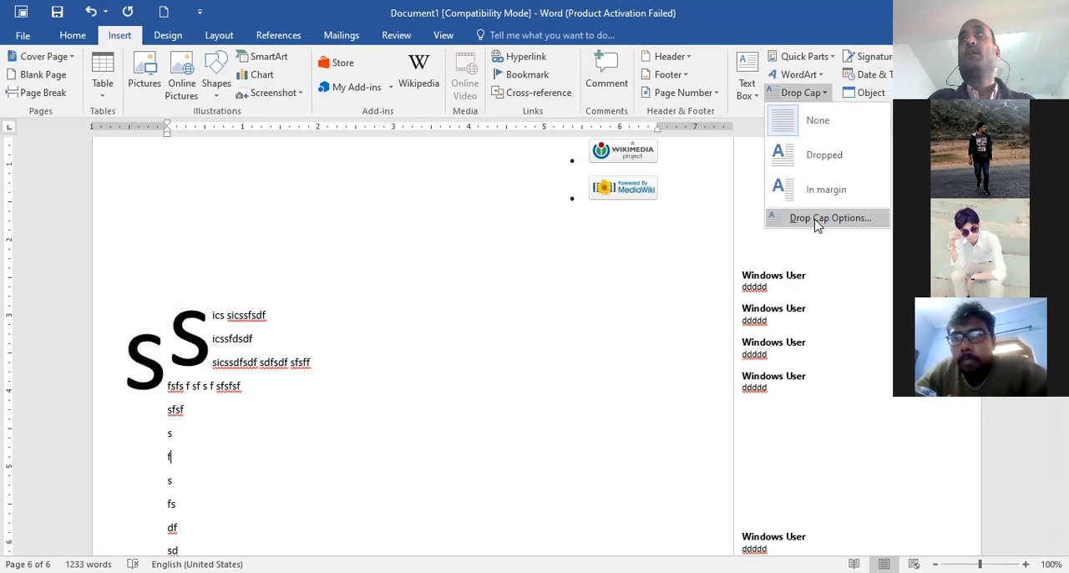
pyautogui.click(817, 219)
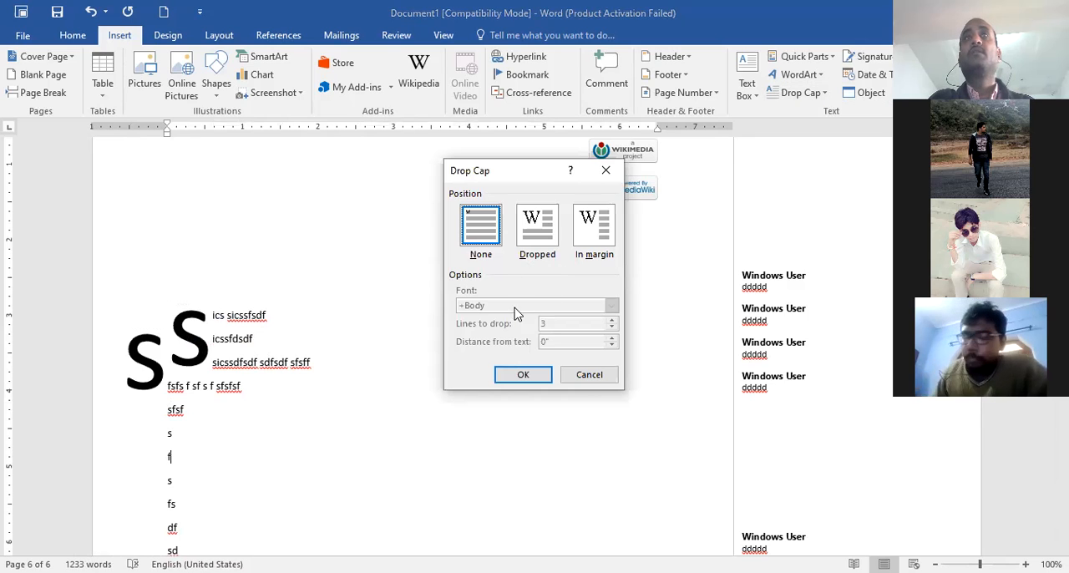
pyautogui.click(524, 376)
# Delete the large S in the margin and remove the drop cap from the first line
pyautogui.click(131, 351)
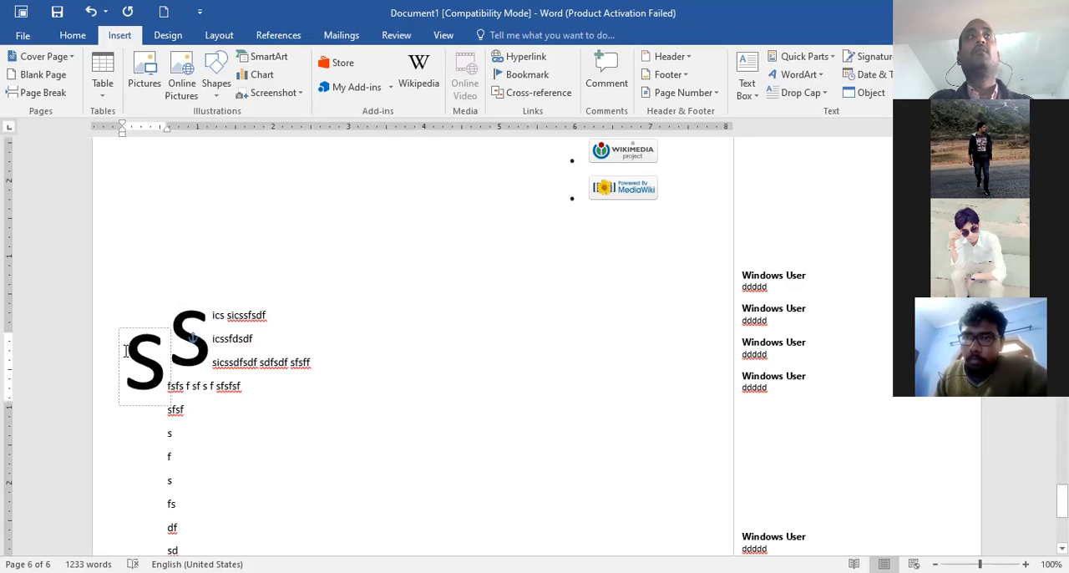
pyautogui.press('Delete')
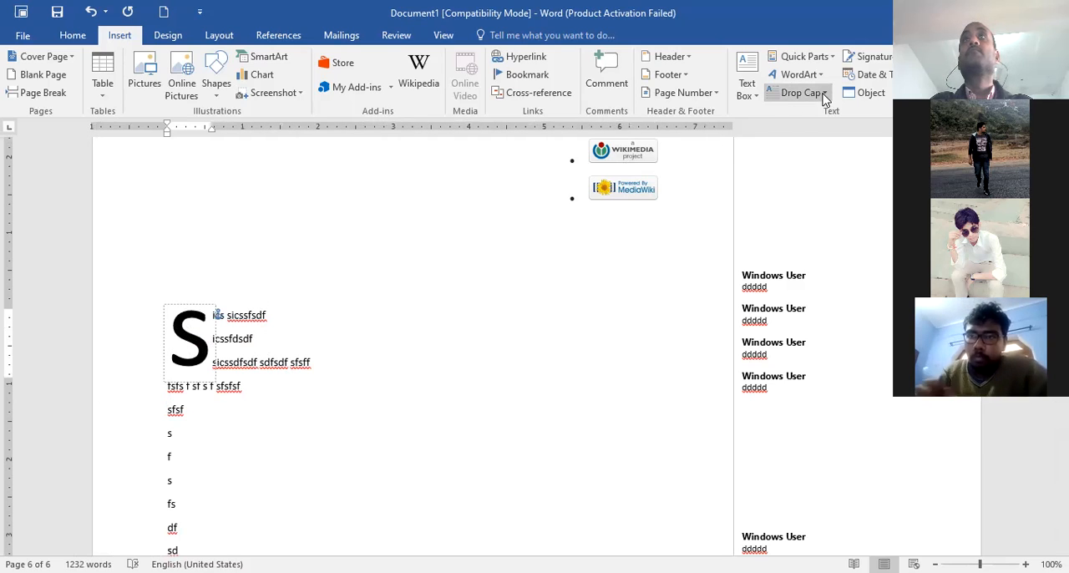
pyautogui.click(802, 92)
pyautogui.click(823, 121)
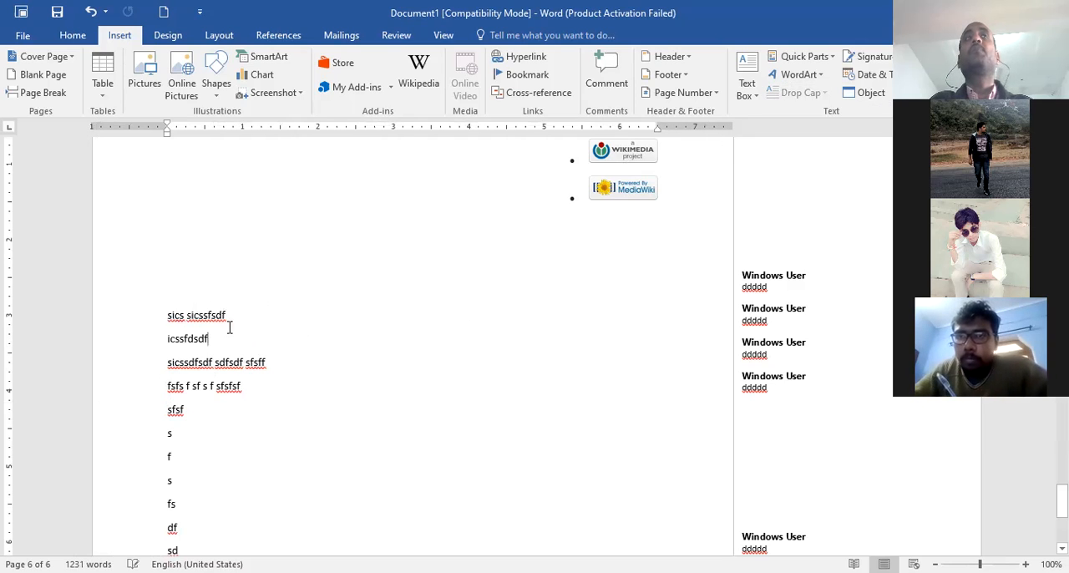
# Give the first letter s of the first line a Dropped drop cap spanning 2 lines through the Drop Cap options
pyautogui.moveTo(168, 317); pyautogui.dragTo(173, 316)
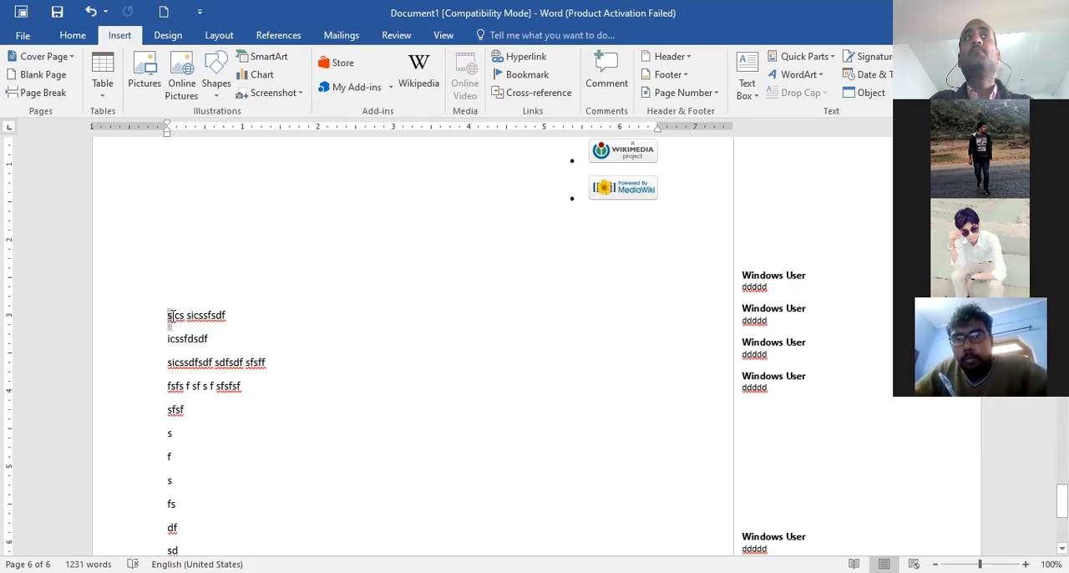
pyautogui.click(802, 93)
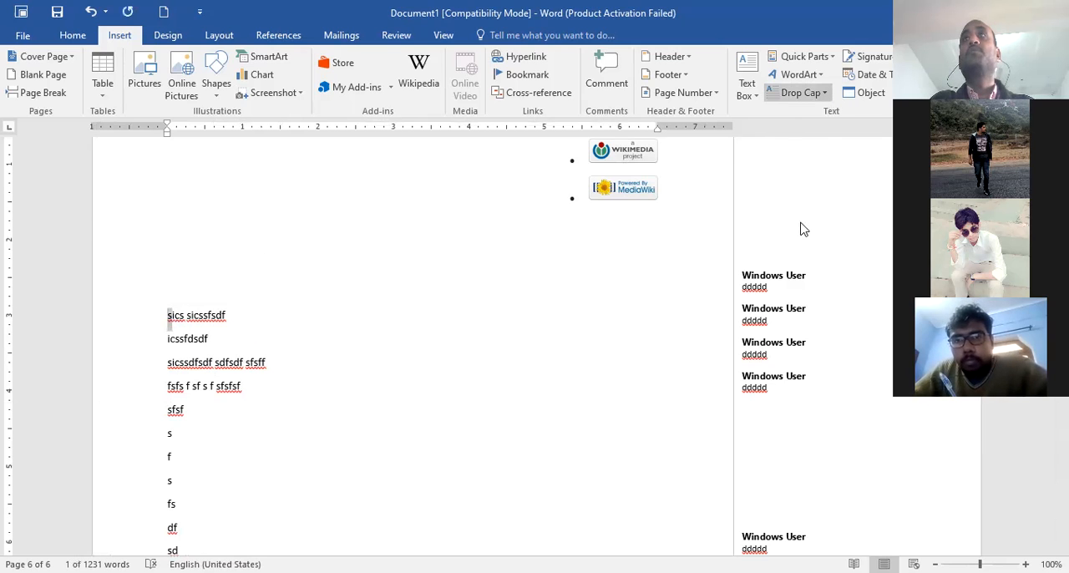
pyautogui.click(804, 221)
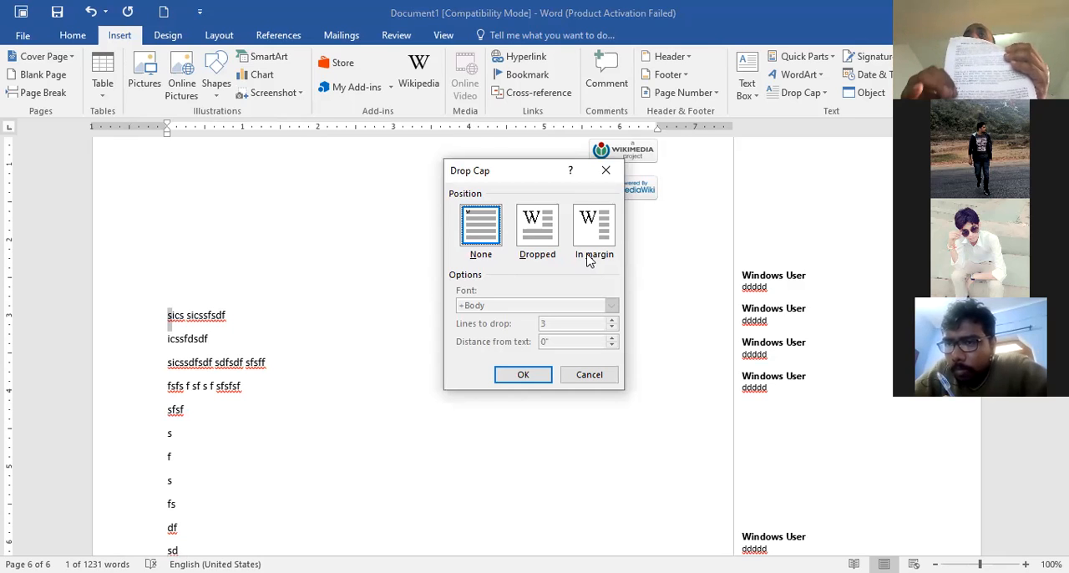
pyautogui.click(547, 231)
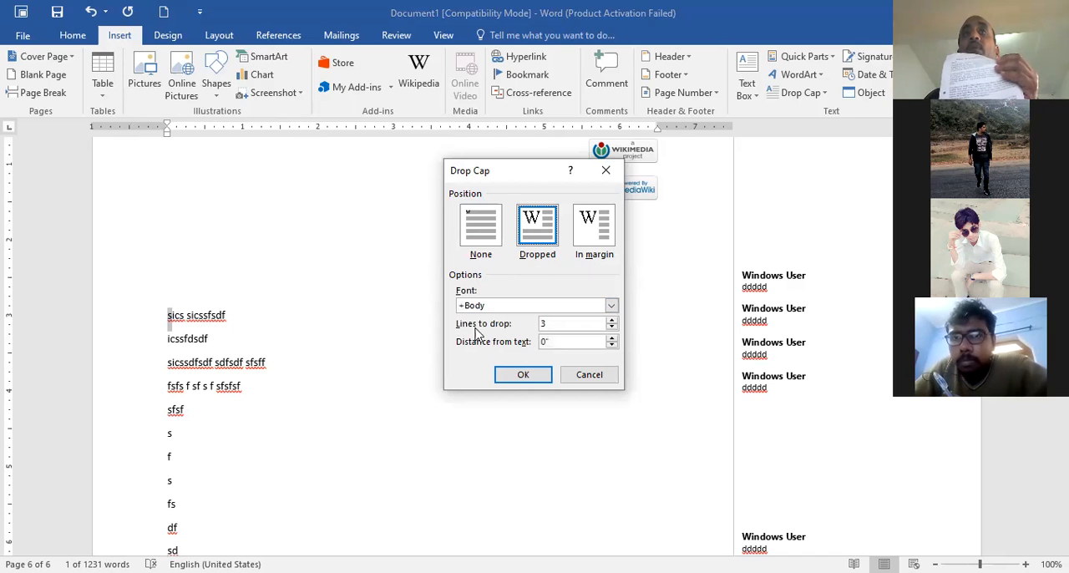
pyautogui.click(611, 330)
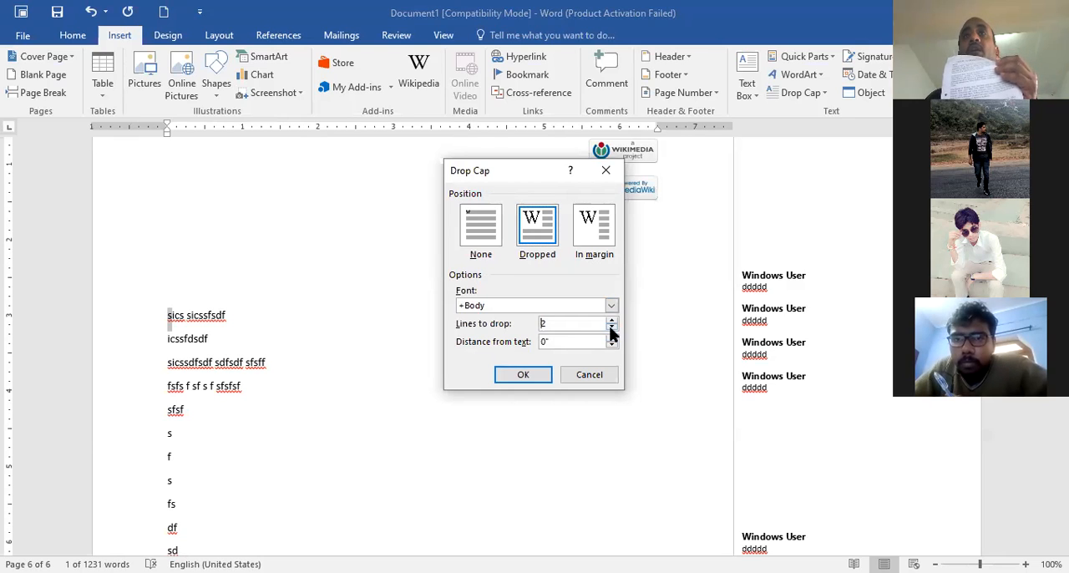
pyautogui.click(544, 375)
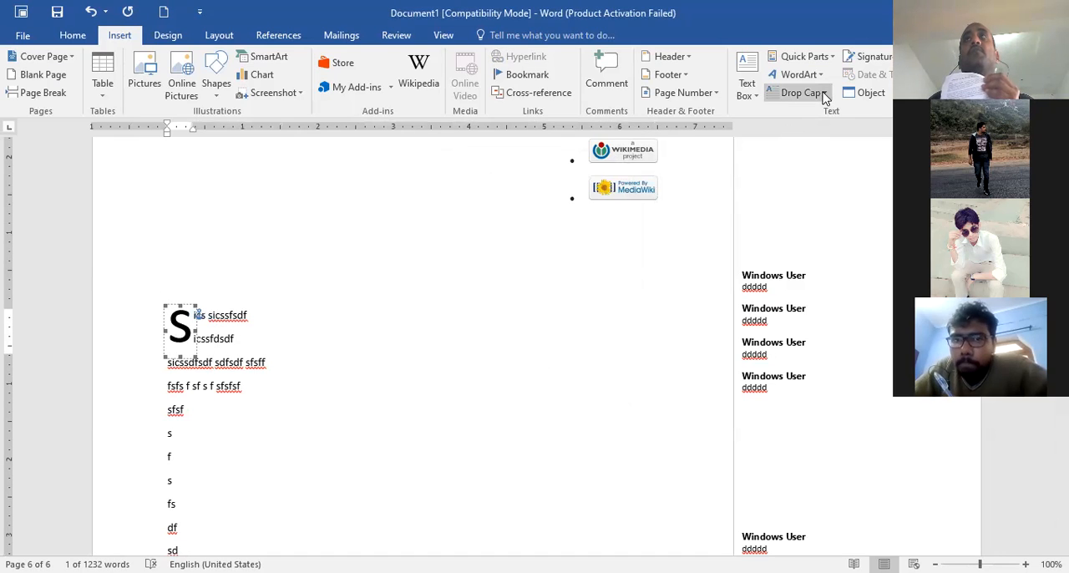
# Set the first line's drop cap to 3 lines to drop and increase its distance from the text
pyautogui.click(809, 217)
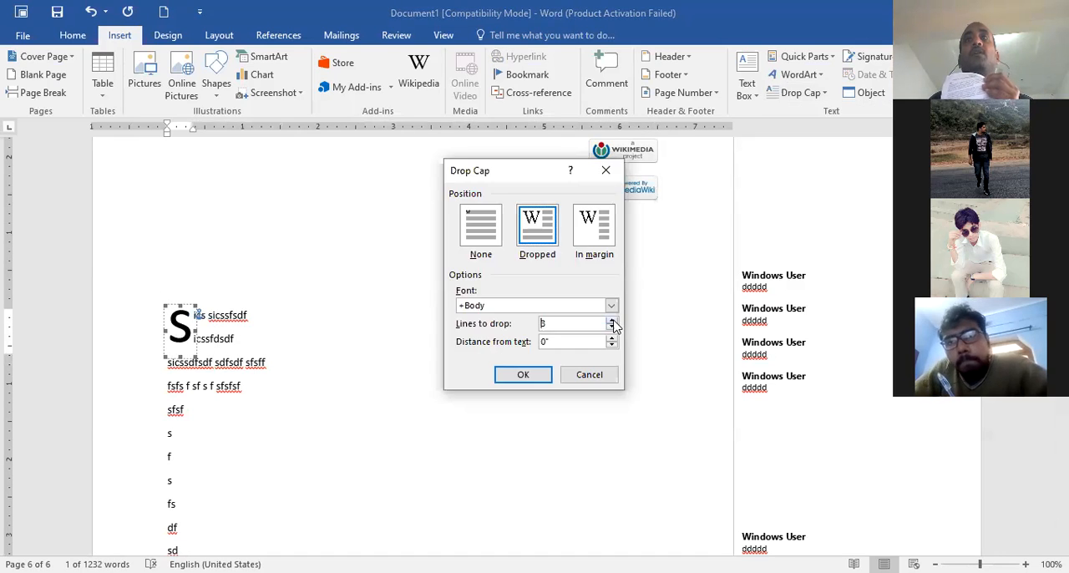
pyautogui.click(541, 375)
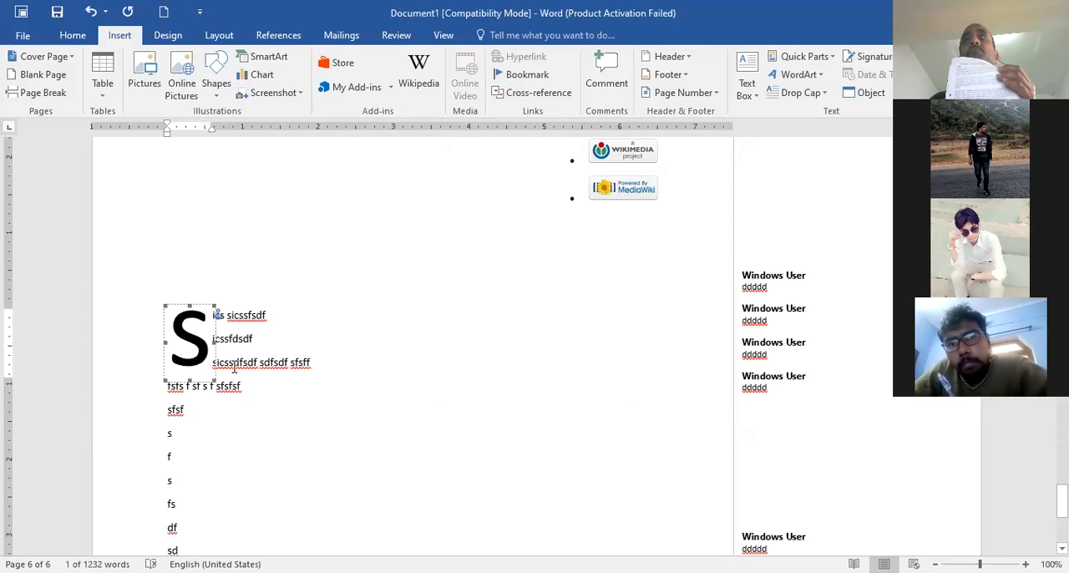
pyautogui.click(822, 95)
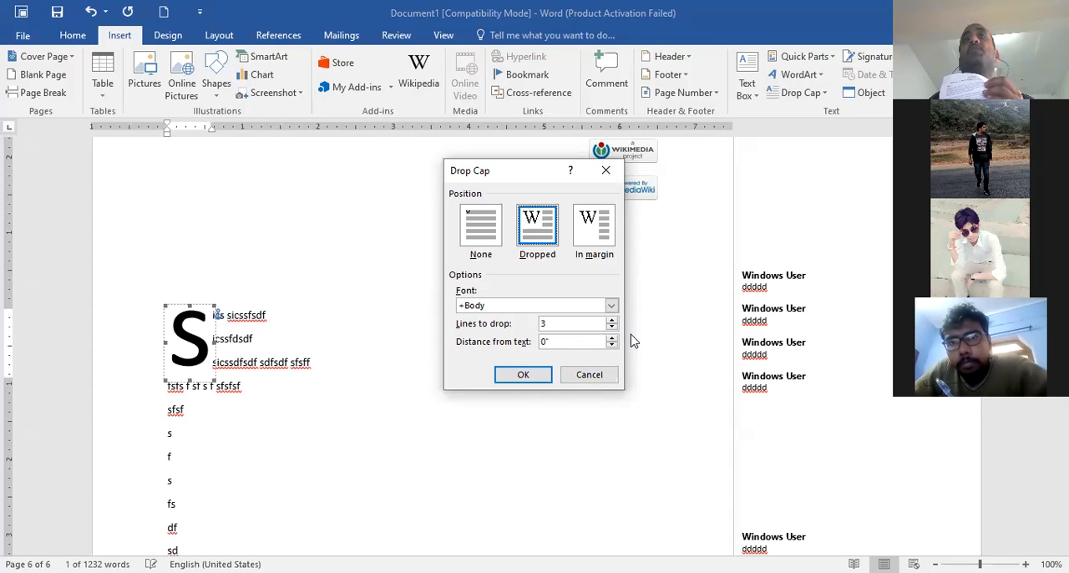
pyautogui.click(611, 337)
pyautogui.click(612, 338)
pyautogui.click(523, 376)
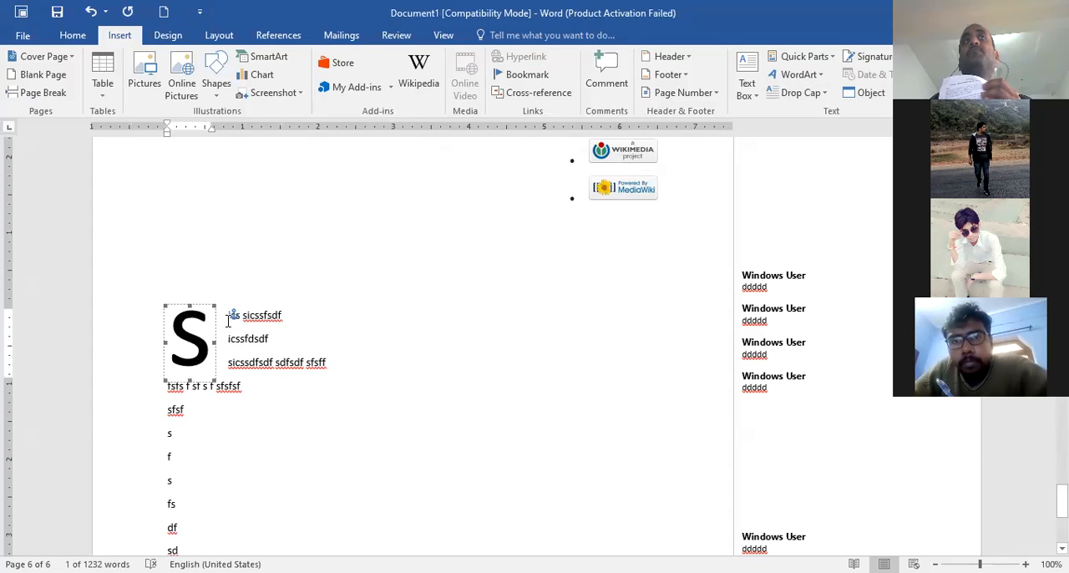
# Set the first line's drop cap to None and place the text cursor at the end of the third line
pyautogui.click(820, 98)
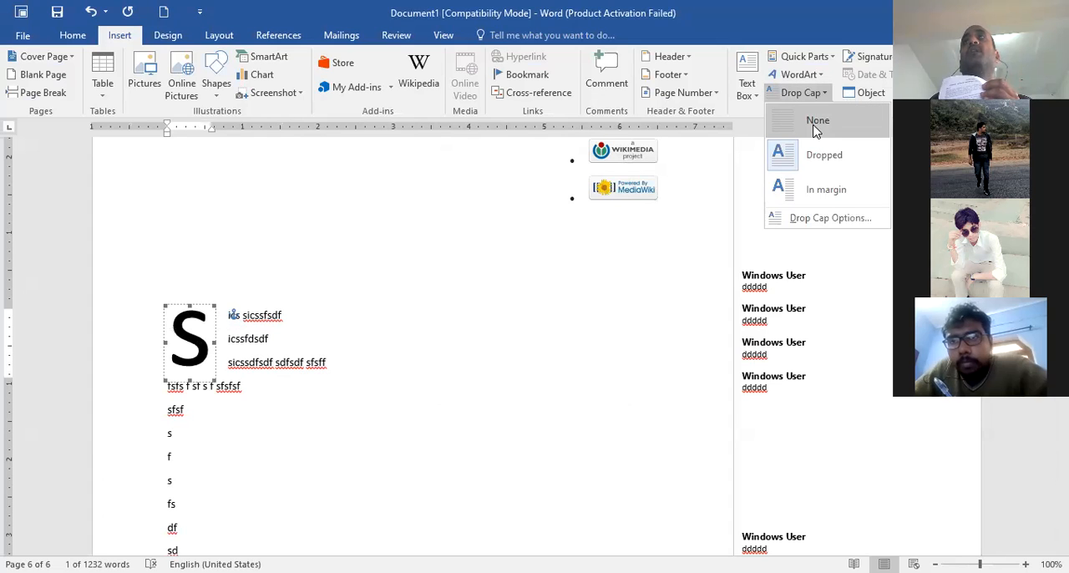
pyautogui.click(817, 127)
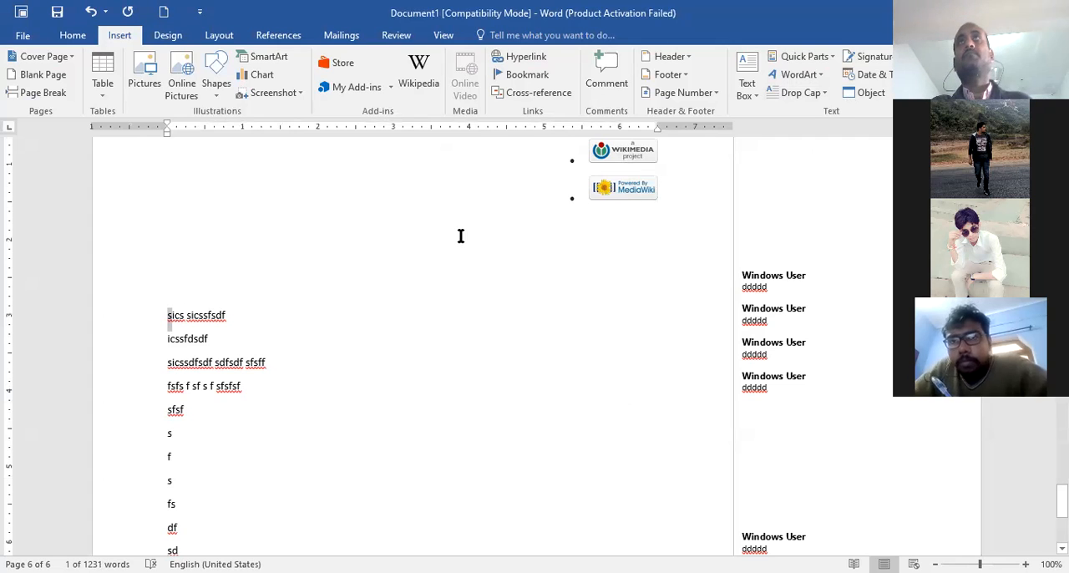
pyautogui.click(435, 360)
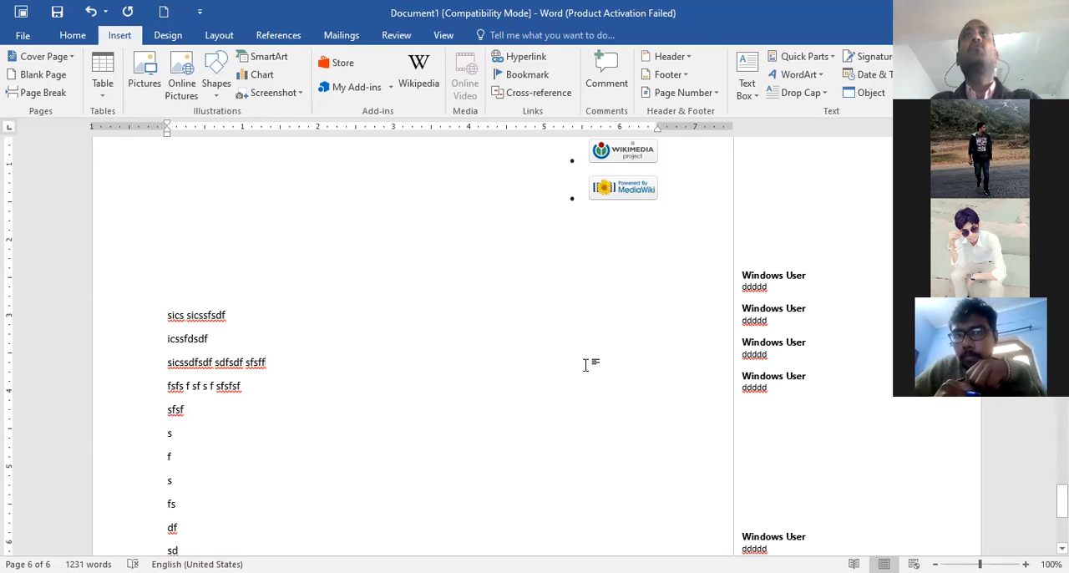
pyautogui.scroll(-3, 564, 363)
pyautogui.scroll(-3, 564, 363)
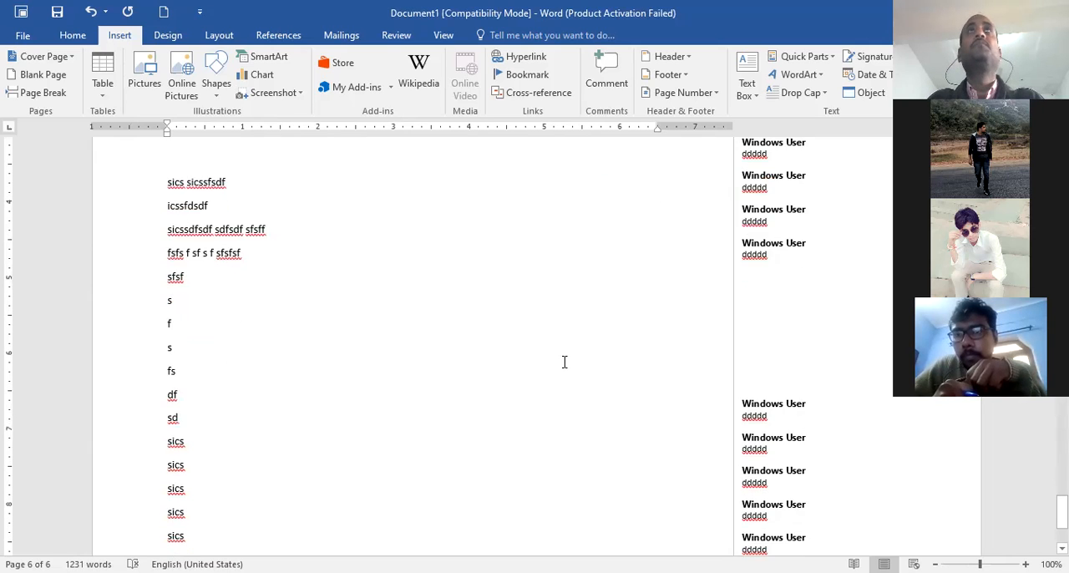
pyautogui.scroll(8, 563, 360)
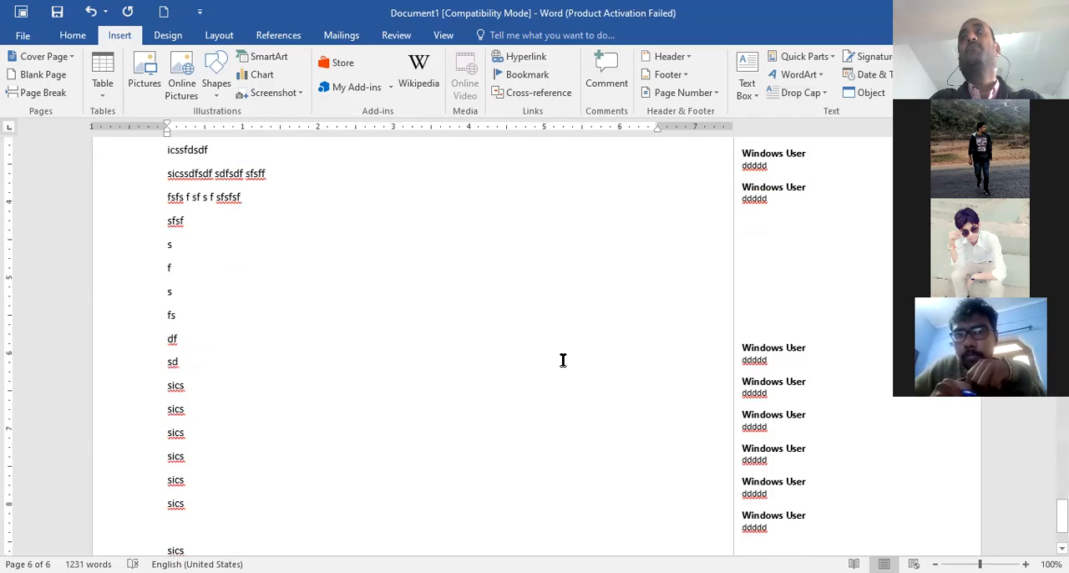